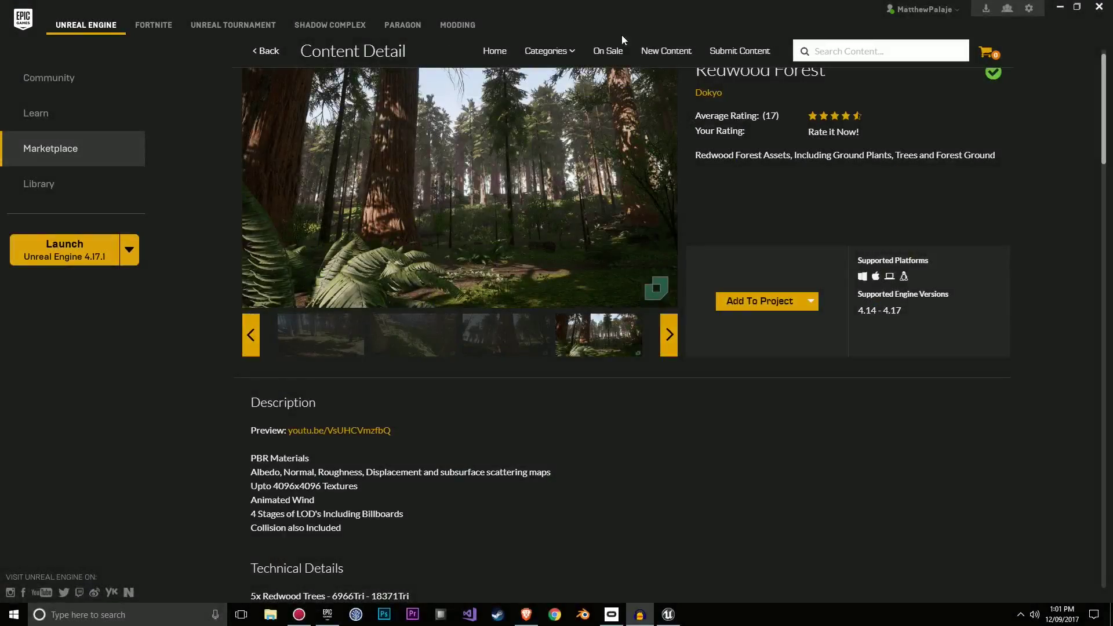
# Look through the first two preview images of the Redwood Forest asset pack.
pyautogui.scroll(1, 744, 171)
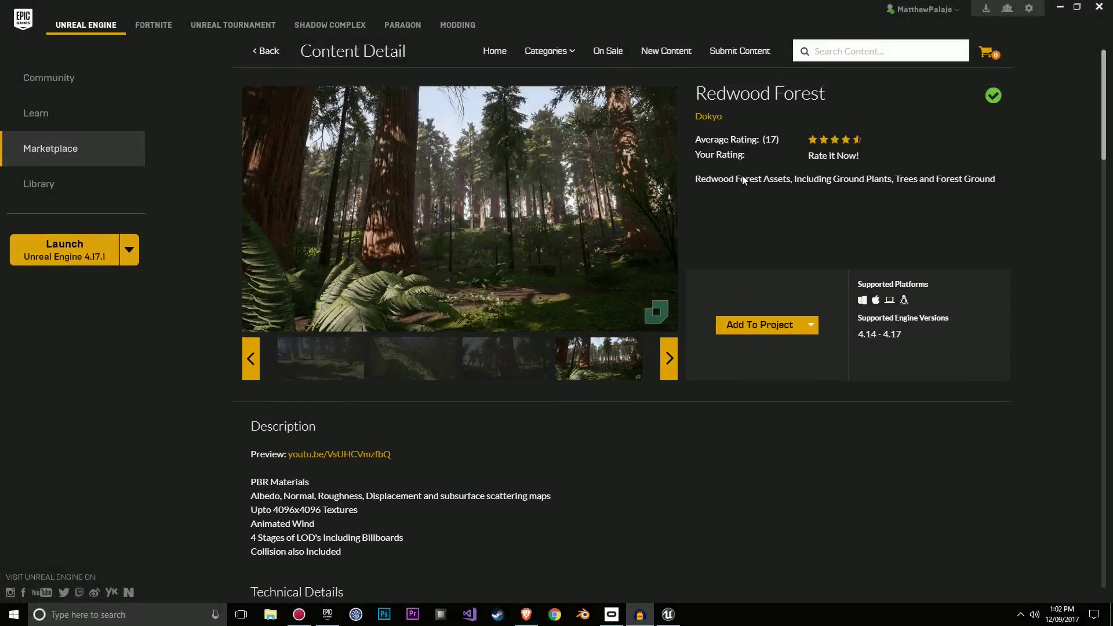
pyautogui.click(337, 357)
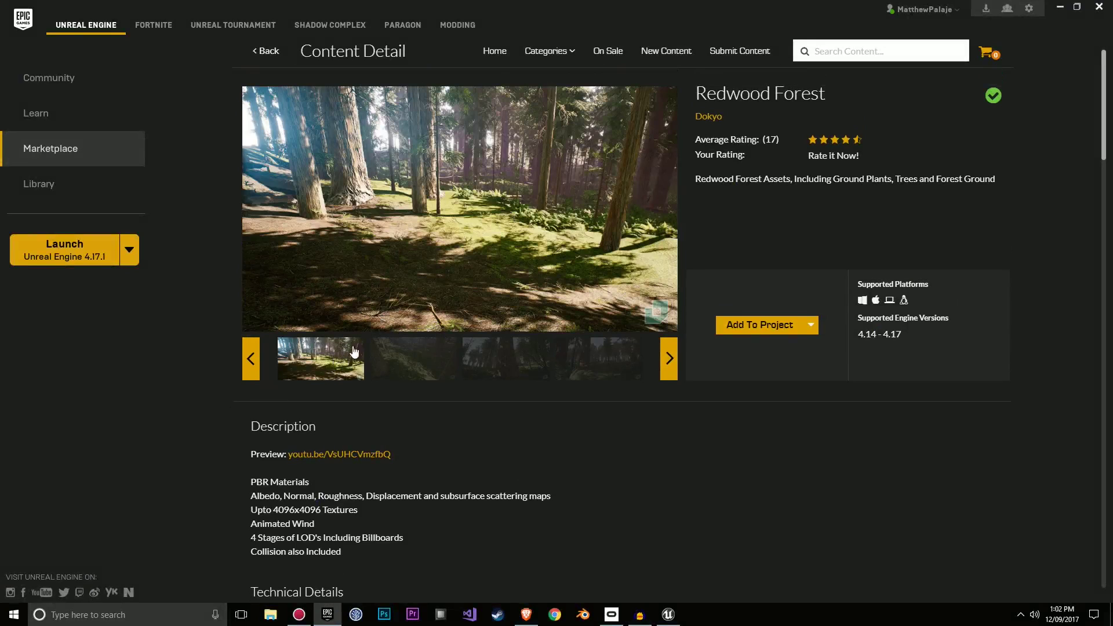
pyautogui.click(422, 360)
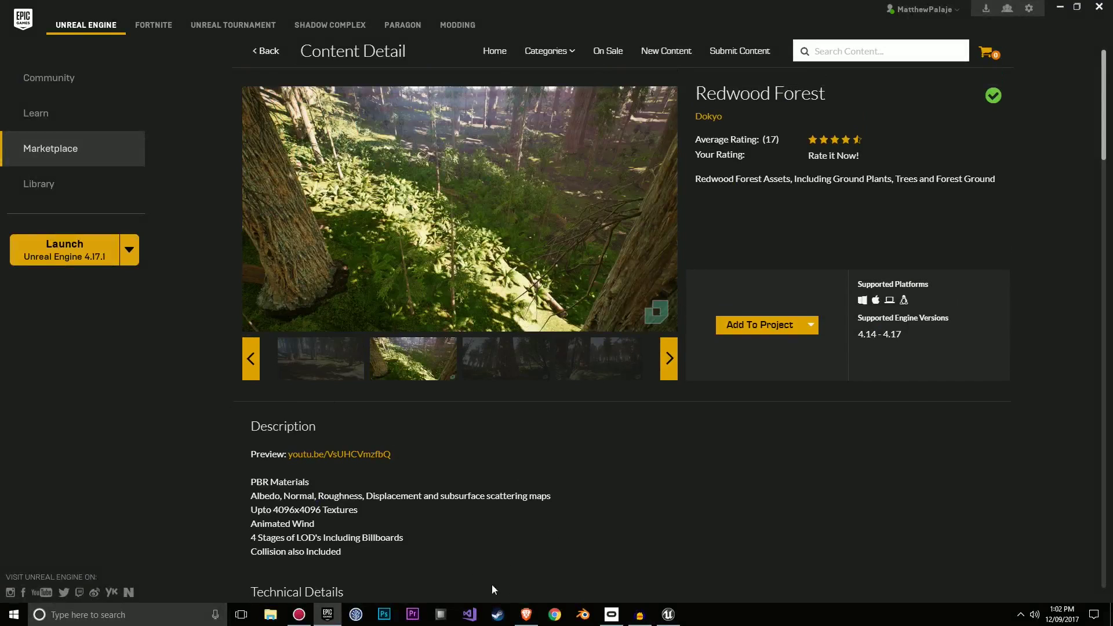
# Switch to the Unreal Editor and examine the lit forest, its fog, post process volume, SkyLight and directional light.
pyautogui.click(669, 615)
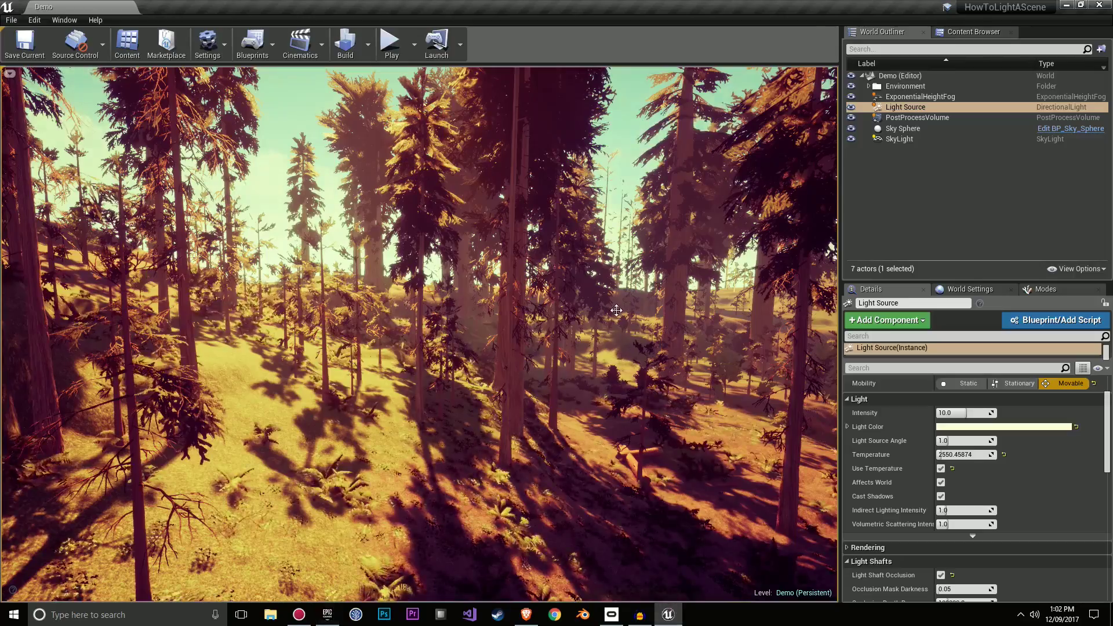
pyautogui.moveTo(419, 291); pyautogui.dragTo(394, 306, button='right')
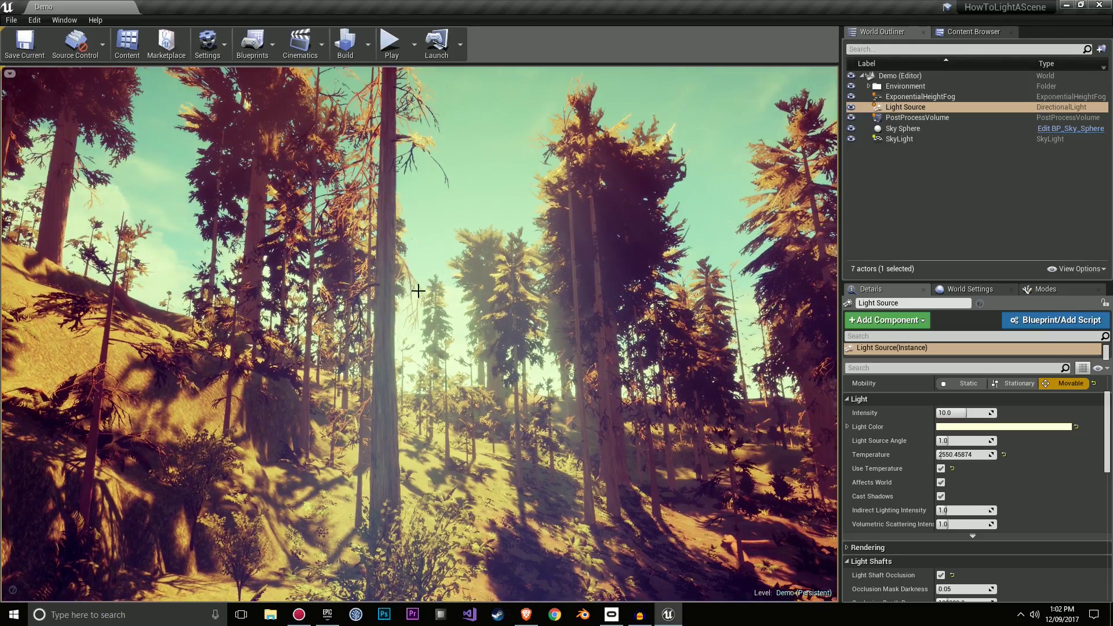
pyautogui.moveTo(418, 291); pyautogui.dragTo(432, 290, button='right')
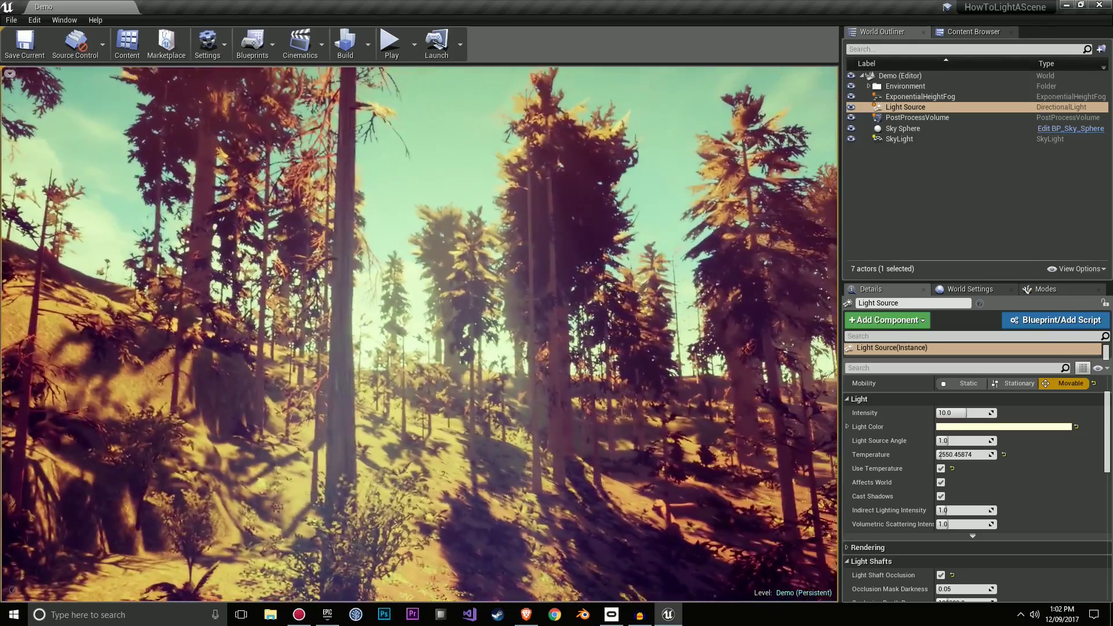
pyautogui.click(960, 97)
pyautogui.click(938, 118)
pyautogui.click(926, 138)
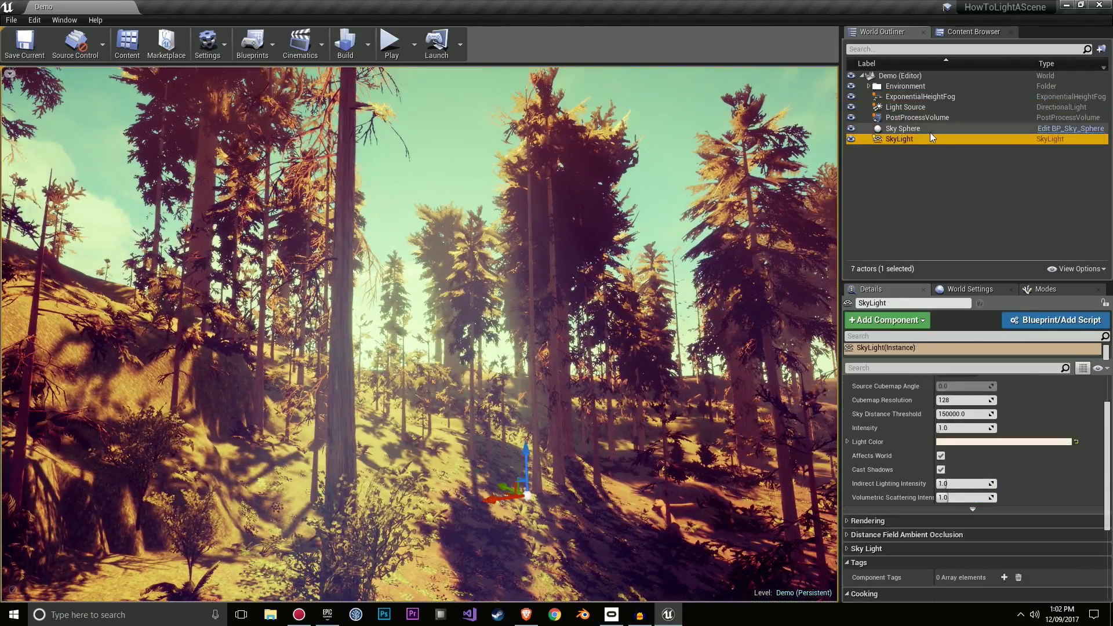
pyautogui.click(930, 117)
pyautogui.click(933, 110)
pyautogui.click(908, 98)
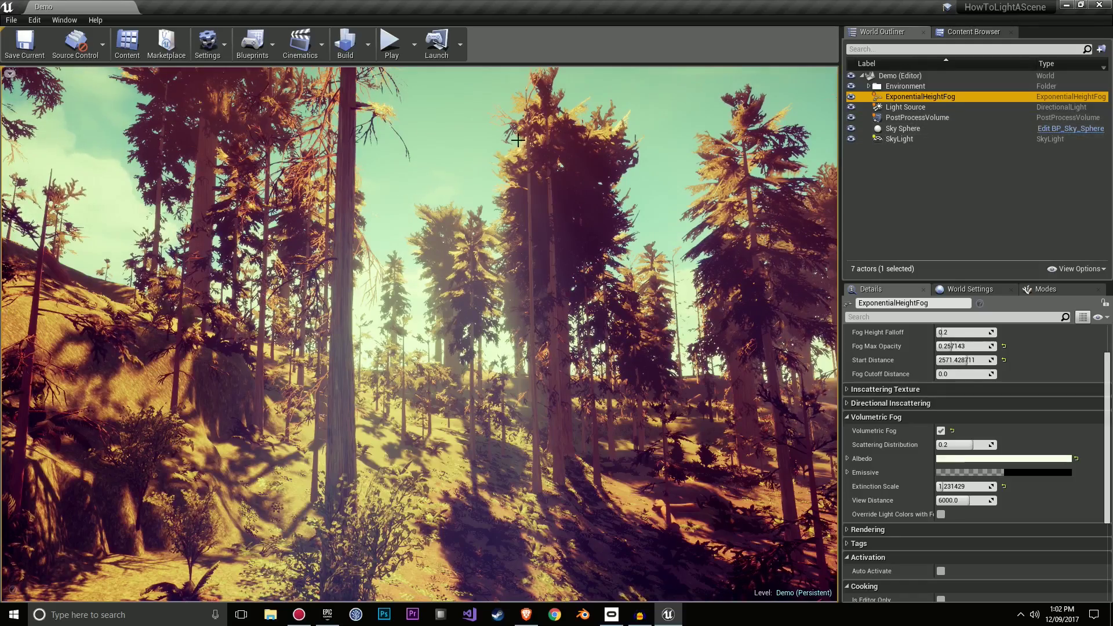
# Survey the forest from other angles while reviewing each lighting actor, including the Sky Sphere and SkyLight.
pyautogui.moveTo(518, 140); pyautogui.dragTo(578, 128, button='right')
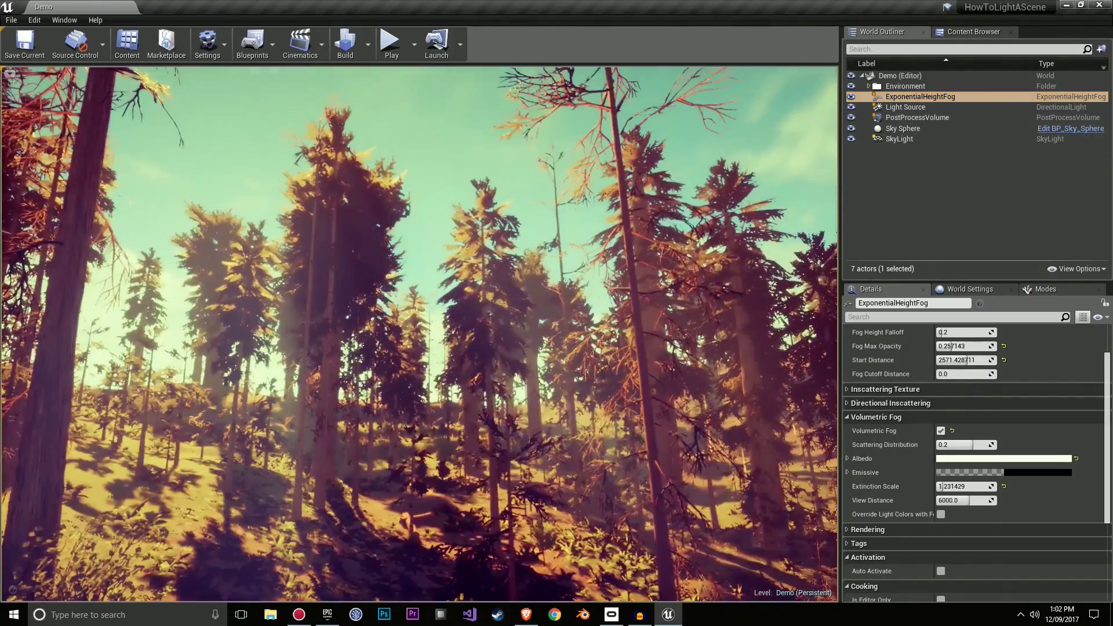
pyautogui.moveTo(487, 122); pyautogui.dragTo(485, 119, button='right')
pyautogui.click(902, 139)
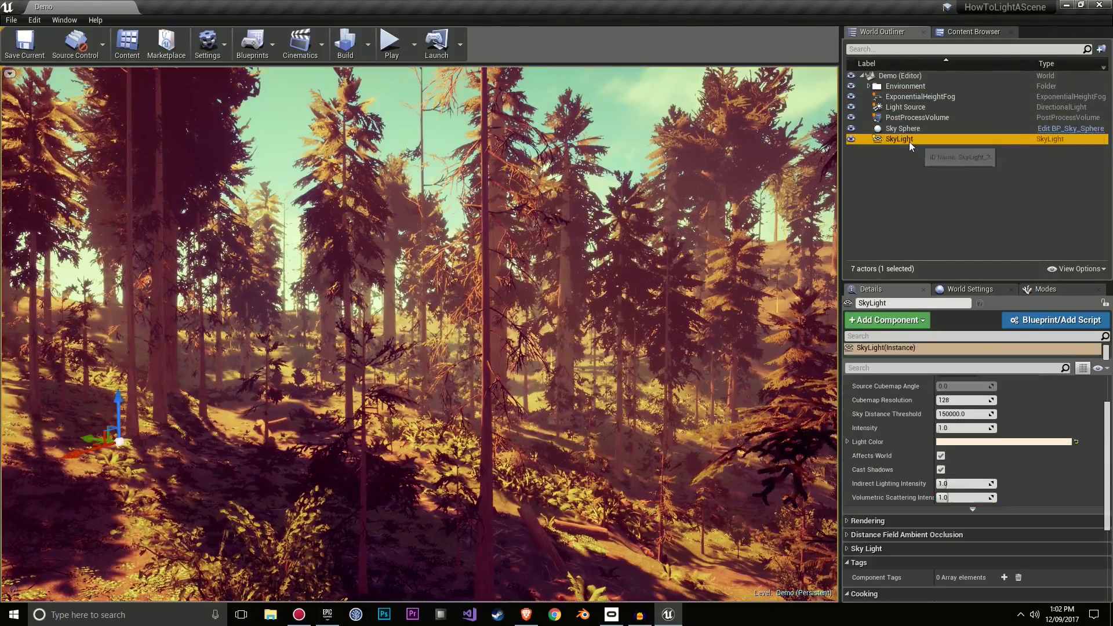
pyautogui.moveTo(627, 166); pyautogui.dragTo(571, 156, button='right')
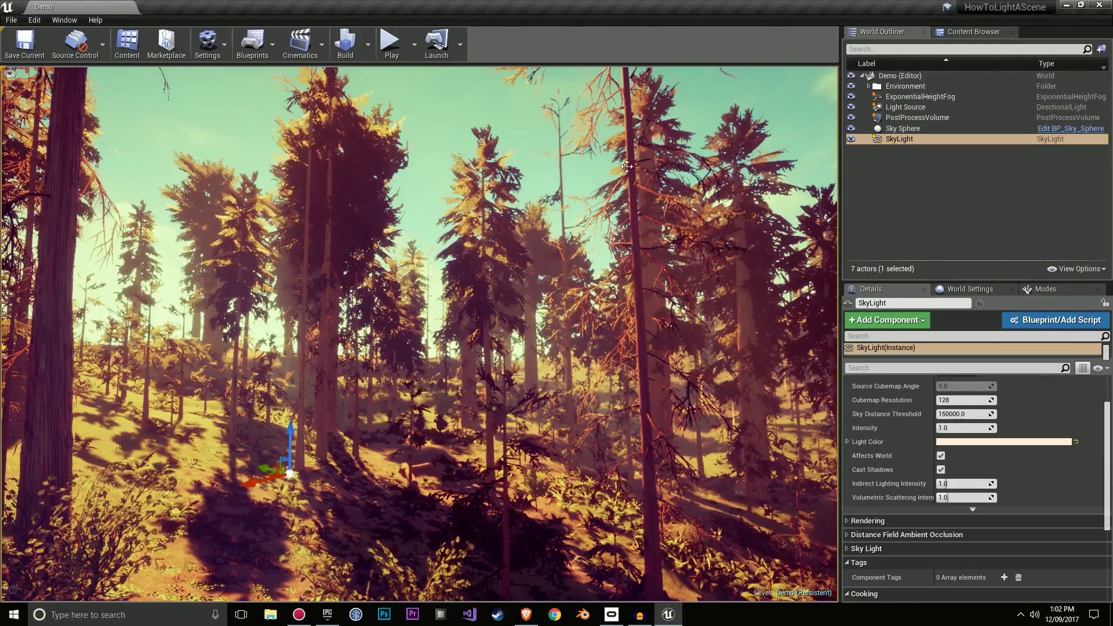
pyautogui.click(979, 96)
pyautogui.click(906, 108)
pyautogui.click(918, 129)
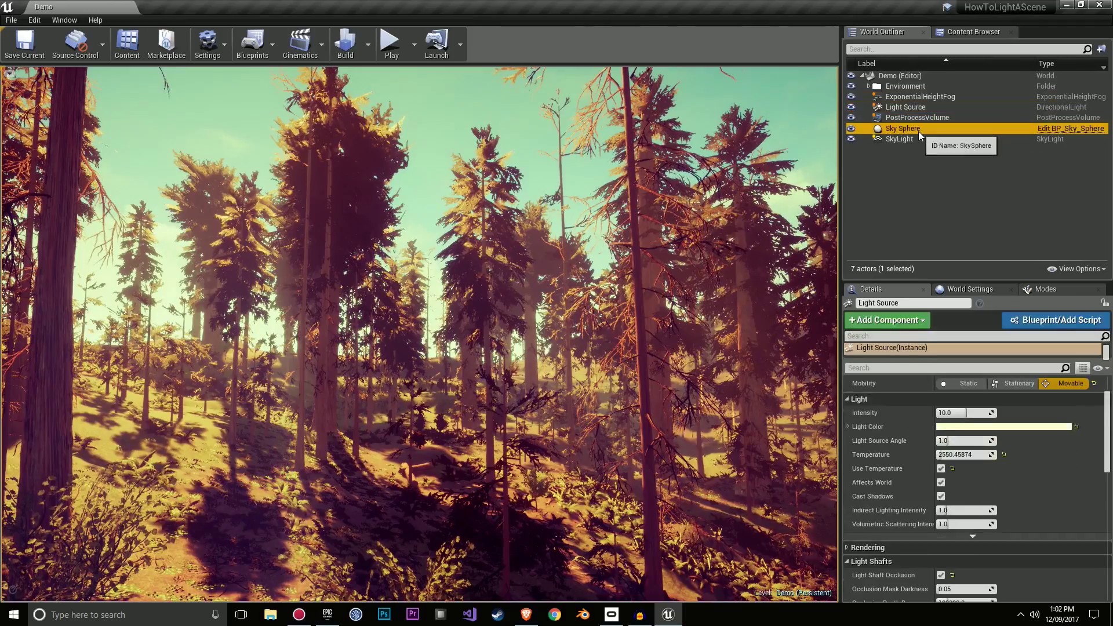
pyautogui.click(920, 120)
pyautogui.click(917, 140)
pyautogui.moveTo(655, 186); pyautogui.dragTo(672, 211, button='right')
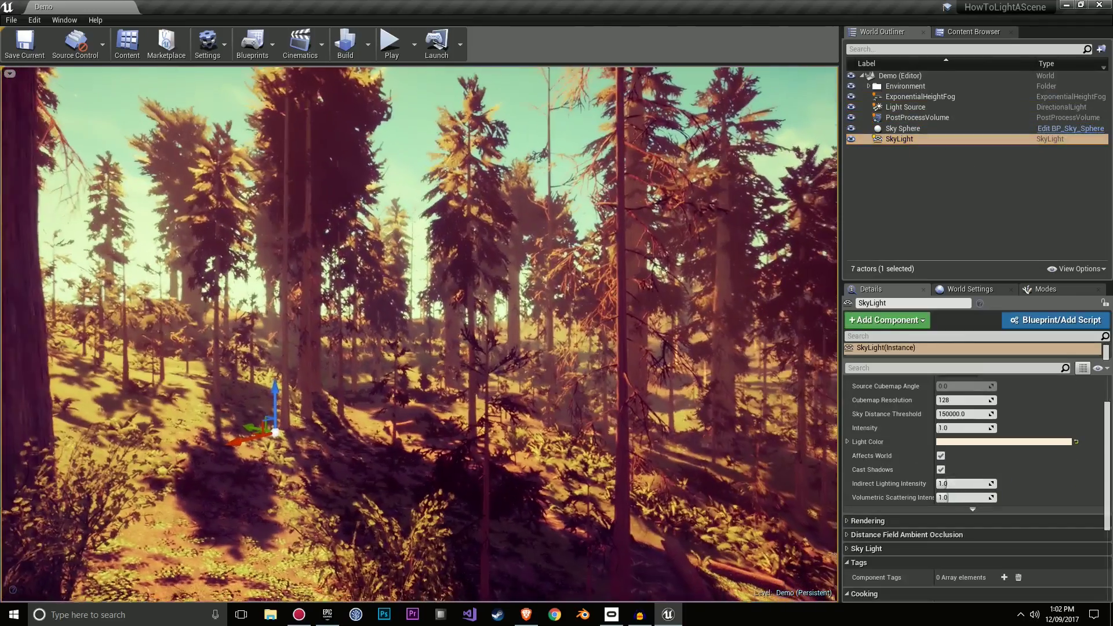
pyautogui.moveTo(537, 217); pyautogui.dragTo(541, 221, button='right')
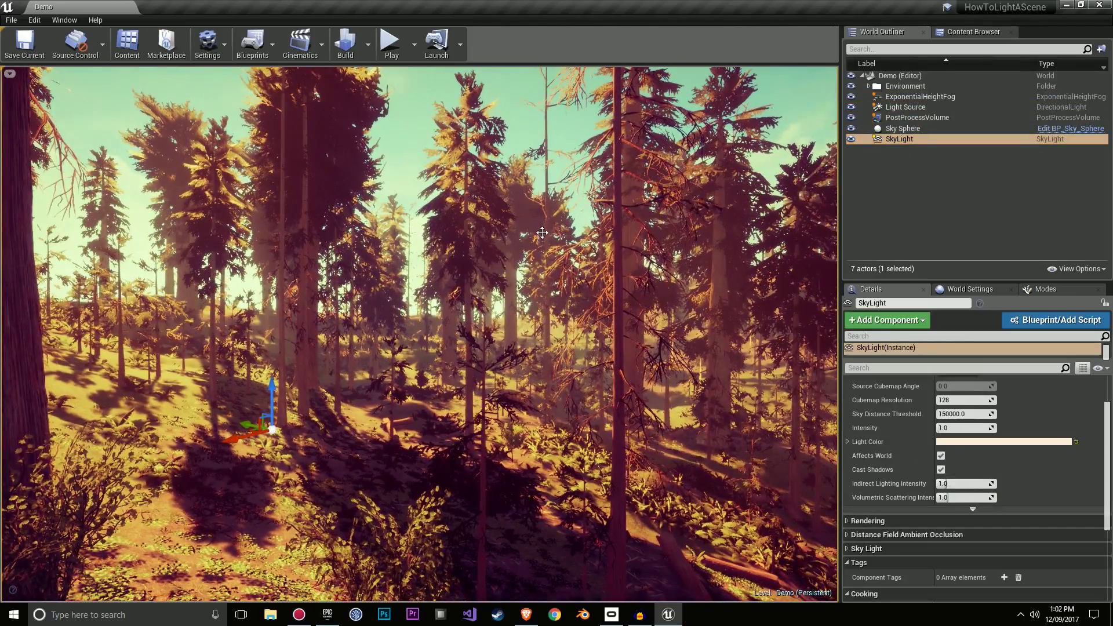
# Disable Affects World on the SkyLight to remove its contribution to the scene.
pyautogui.click(896, 137)
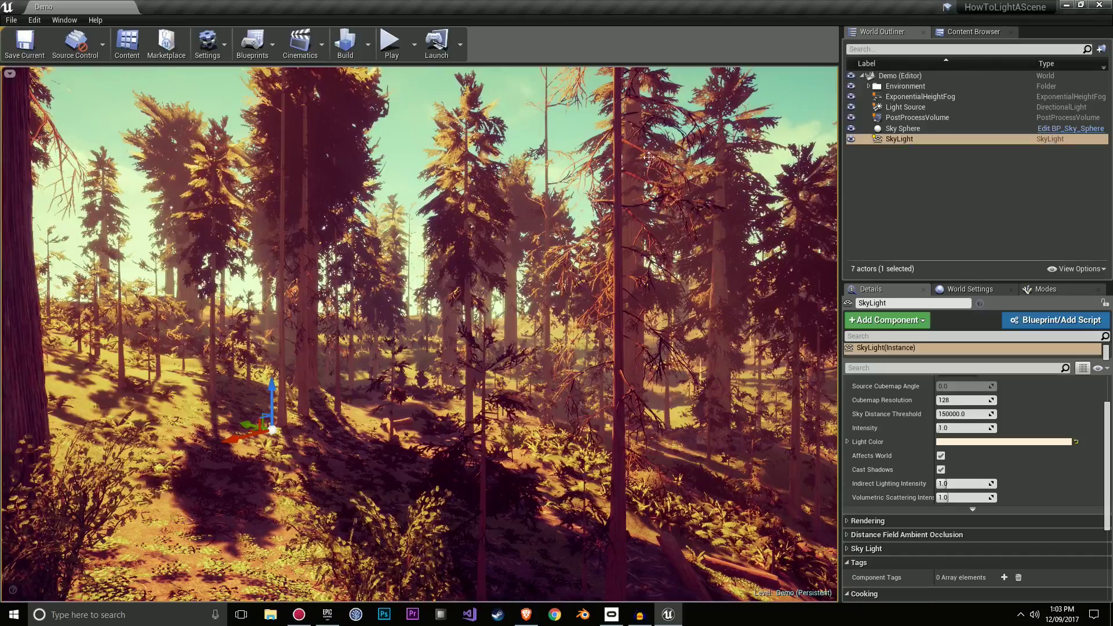
pyautogui.moveTo(648, 157); pyautogui.dragTo(602, 154, button='right')
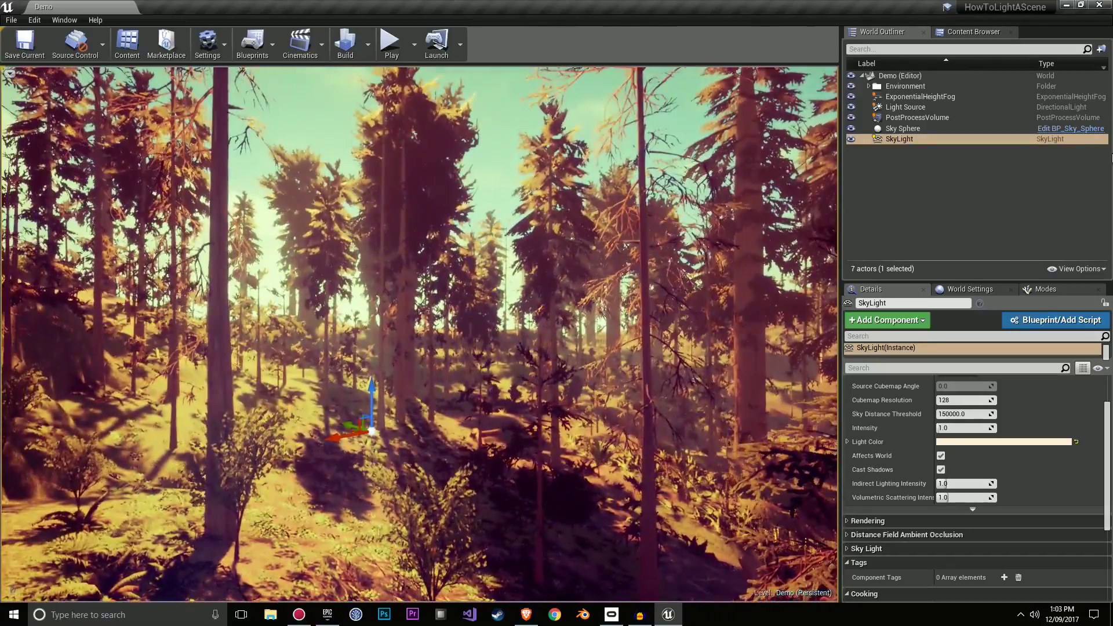
pyautogui.scroll(1, 904, 461)
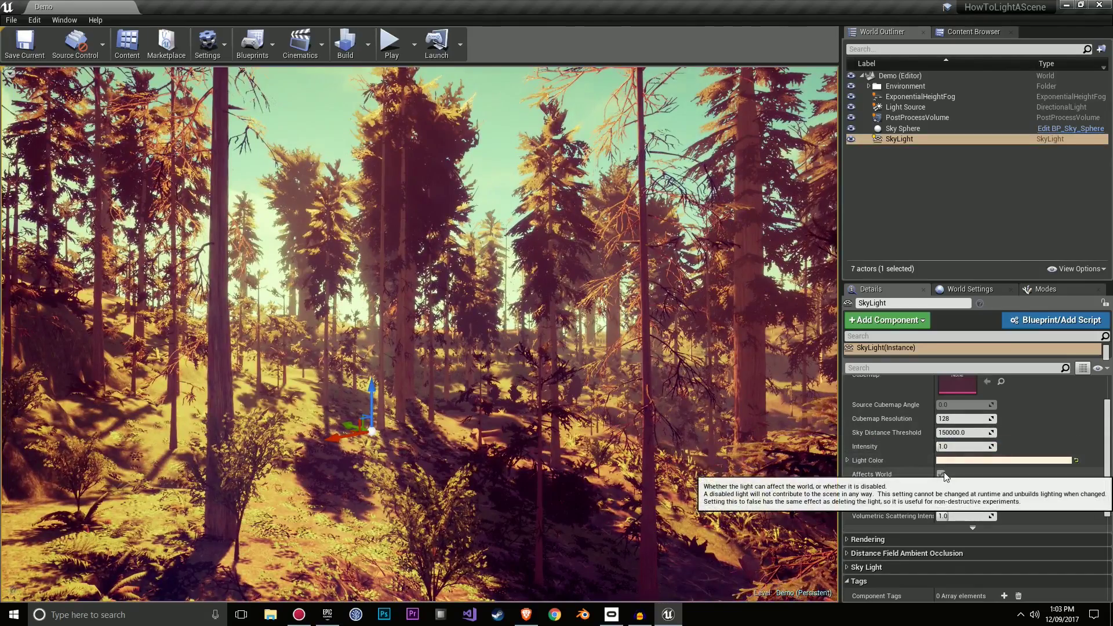
pyautogui.click(941, 474)
# Enable Colors Determined By Sun Position on the Sky Sphere.
pyautogui.click(871, 133)
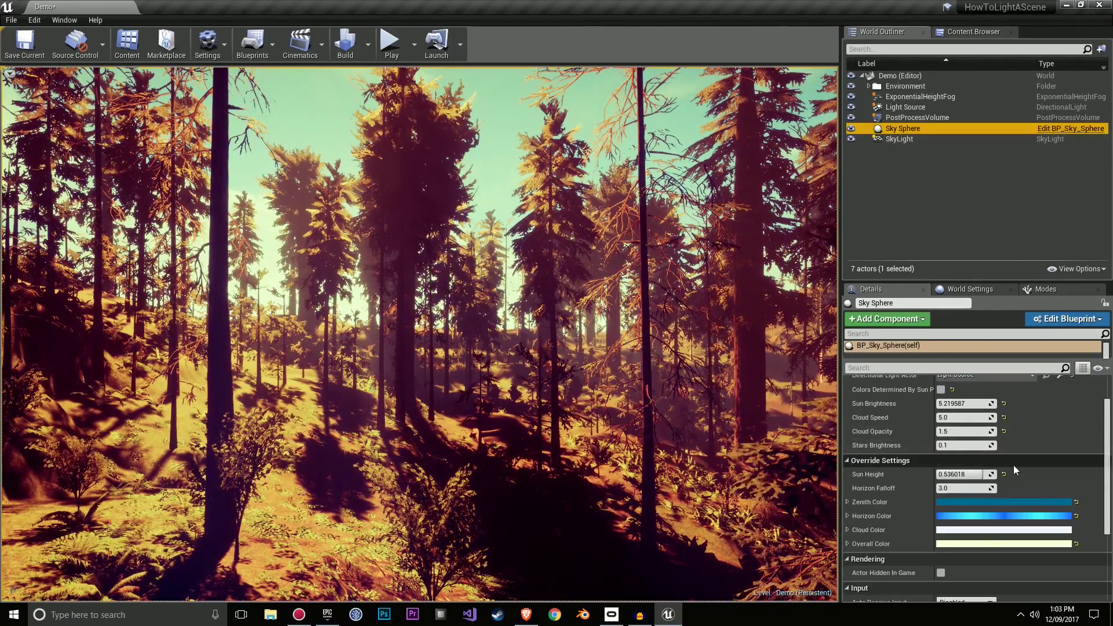
pyautogui.scroll(3, 941, 427)
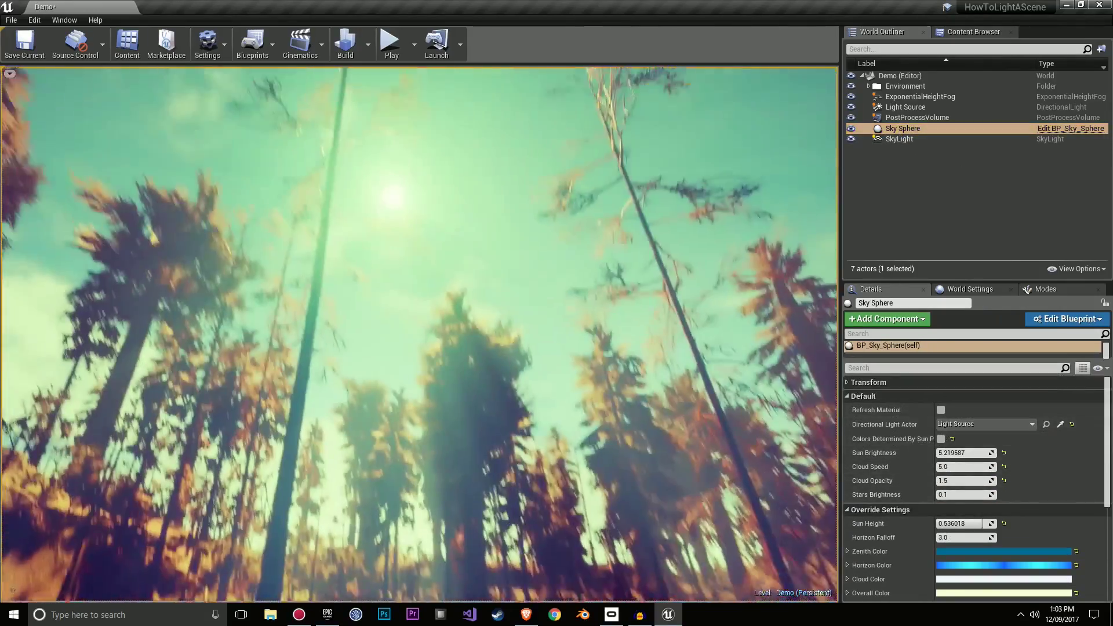
pyautogui.click(942, 439)
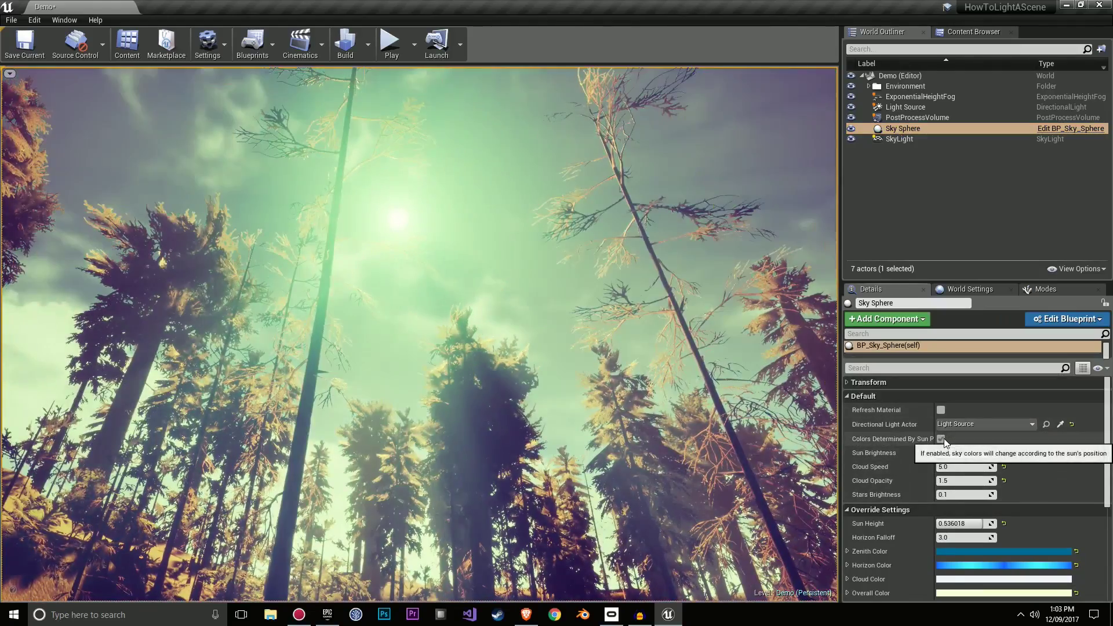
# Disable the Unbound option in the PostProcessVolume's Post Process Volume Settings.
pyautogui.moveTo(695, 359); pyautogui.dragTo(719, 458, button='right')
pyautogui.click(896, 116)
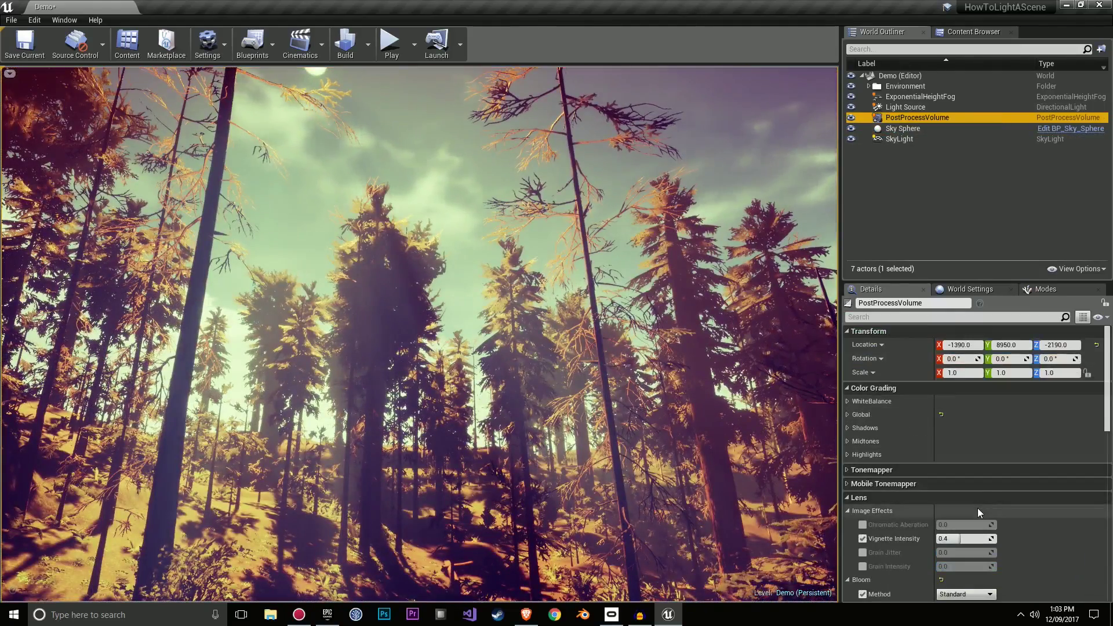
pyautogui.scroll(-10, 977, 508)
pyautogui.scroll(-3, 957, 514)
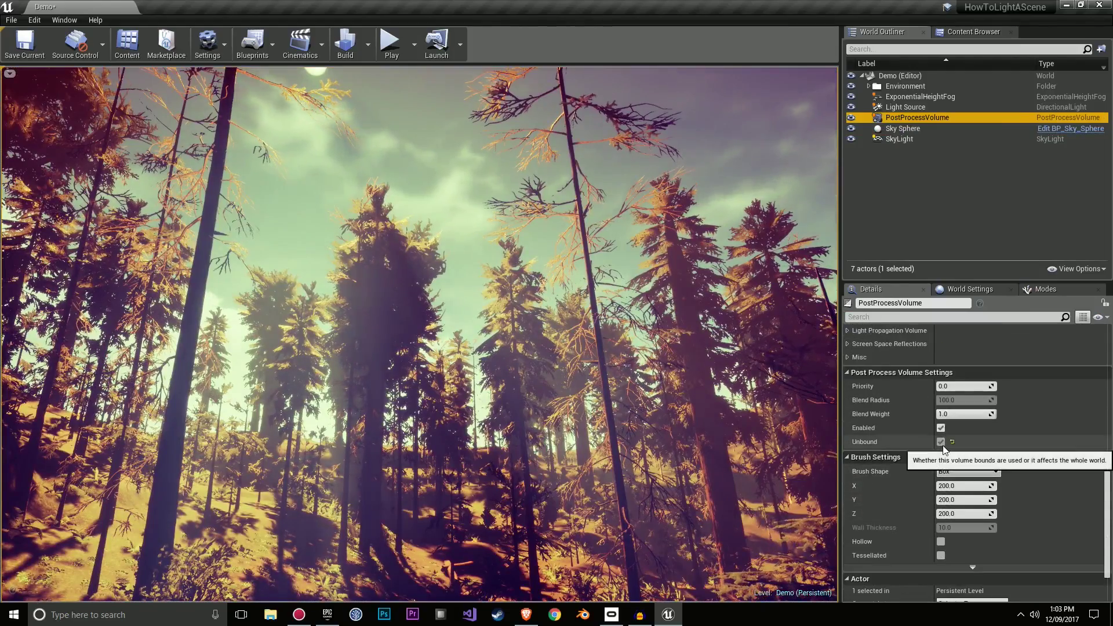
pyautogui.click(941, 442)
# Disable Light Shaft Occlusion on the Light Source and hide the ExponentialHeightFog actor.
pyautogui.click(913, 108)
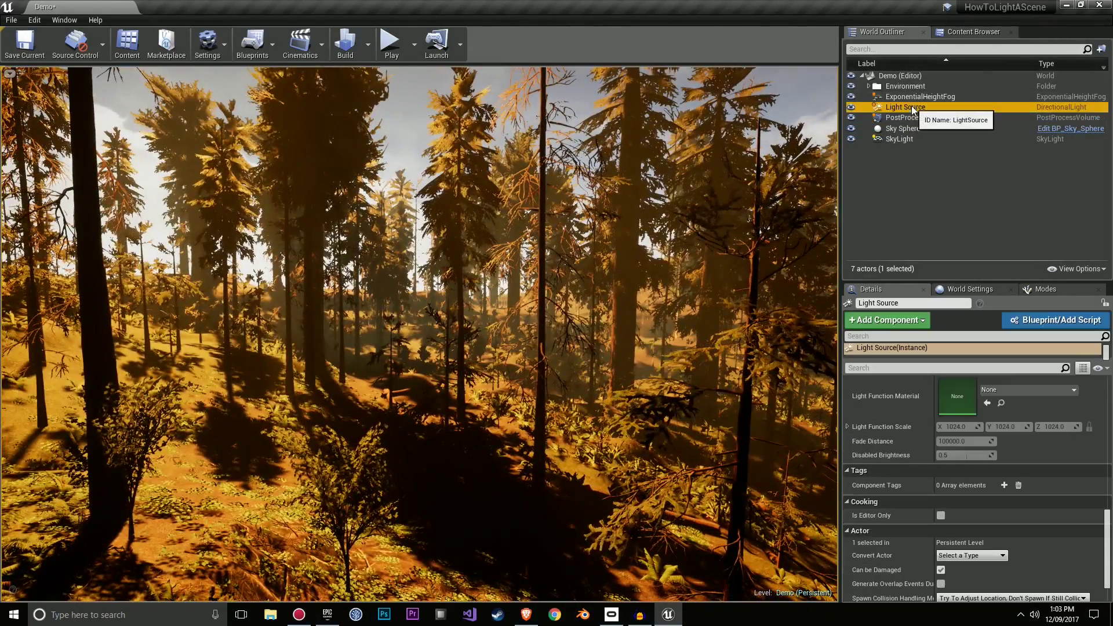
pyautogui.scroll(10, 953, 417)
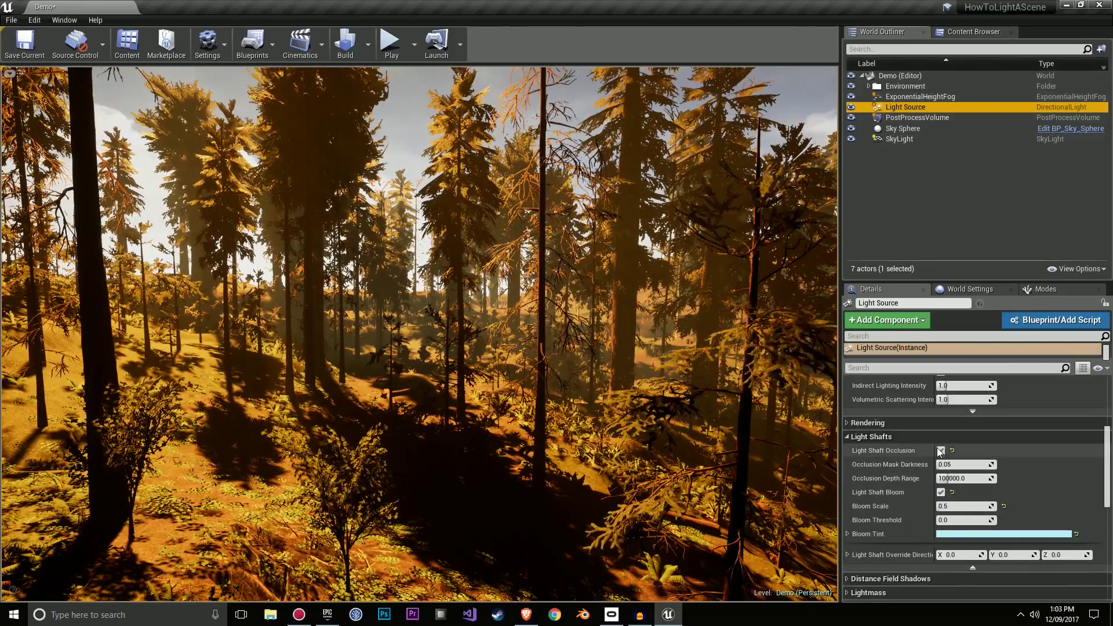
pyautogui.click(941, 451)
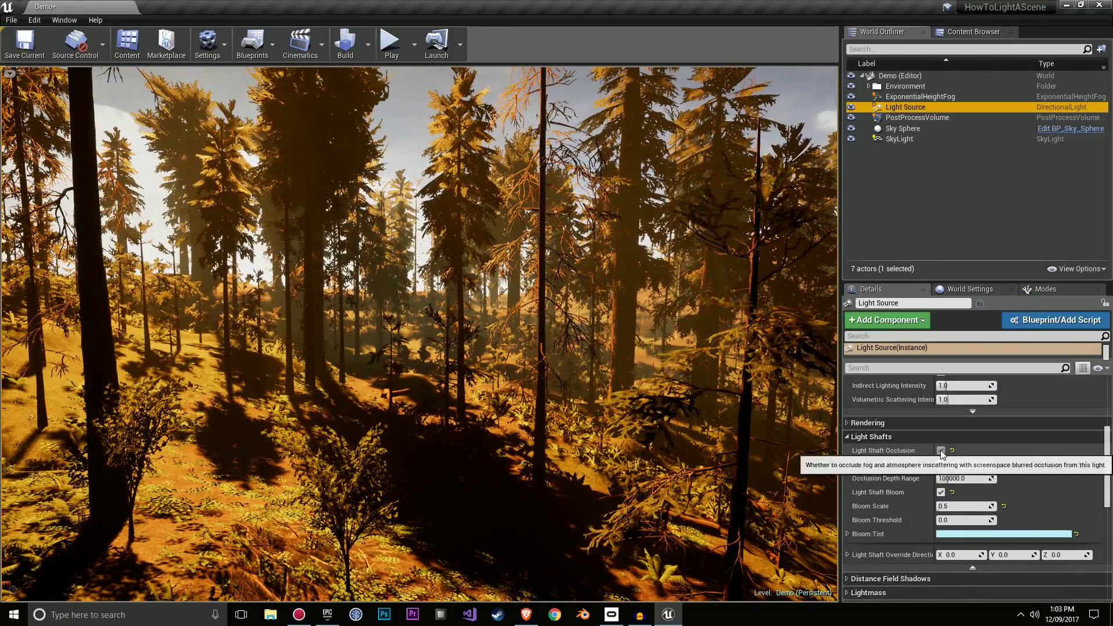
pyautogui.click(949, 98)
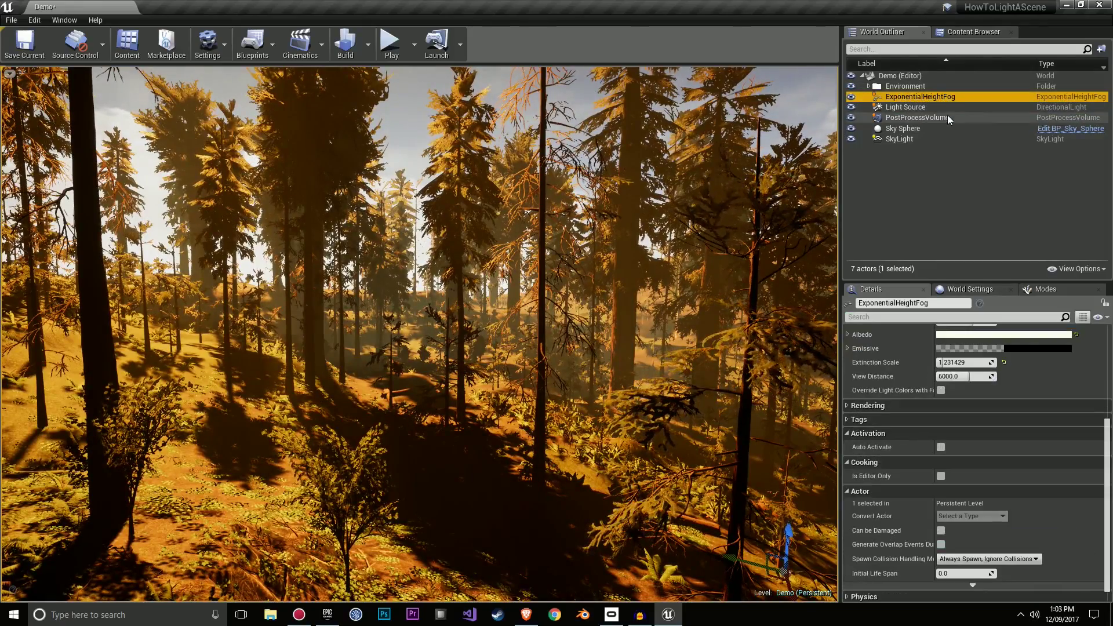
pyautogui.click(850, 96)
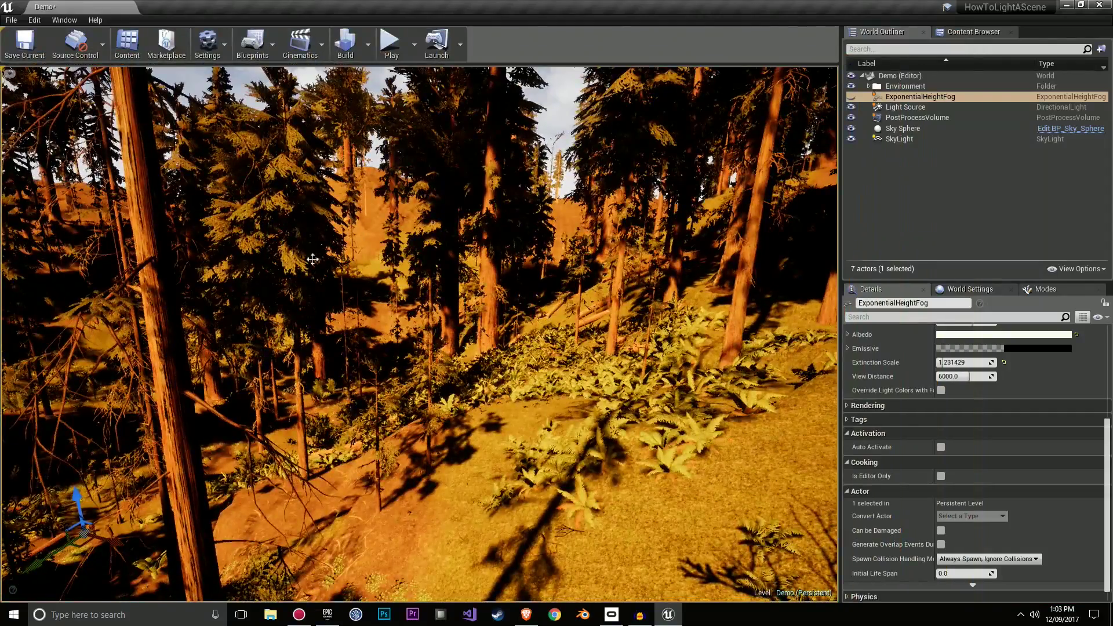
# Try out the Light Source's intensity and rotation, undoing each trial change.
pyautogui.click(926, 108)
pyautogui.moveTo(509, 167); pyautogui.dragTo(499, 168, button='right')
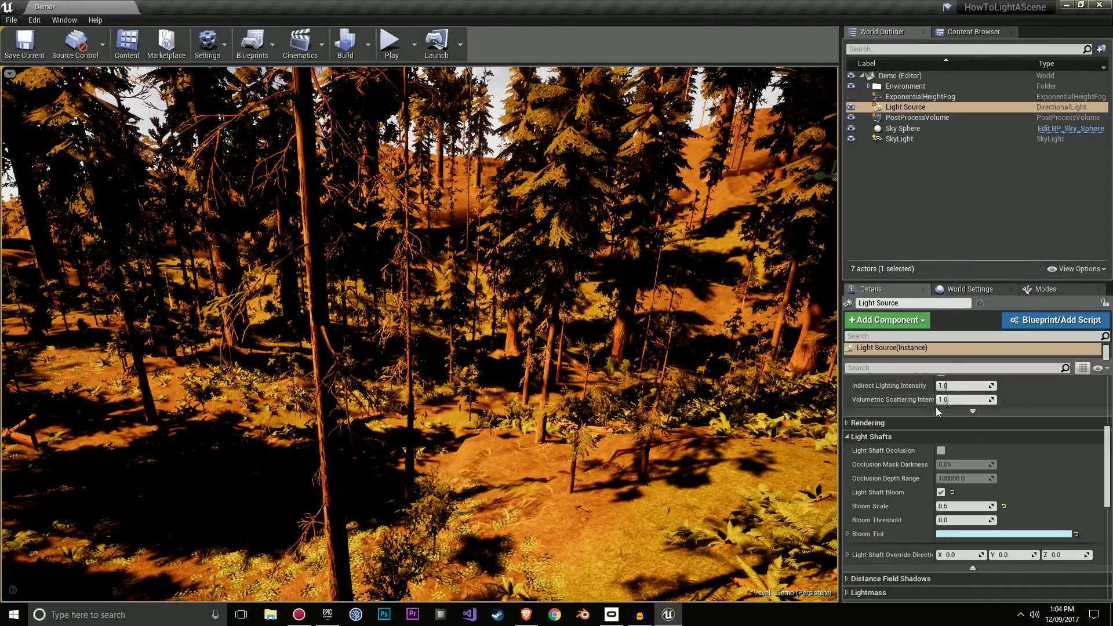
pyautogui.scroll(5, 935, 407)
pyautogui.moveTo(649, 262)
pyautogui.mouseDown(button='right')
pyautogui.moveTo(707, 249)
pyautogui.moveTo(649, 262)
pyautogui.mouseUp(button='right')
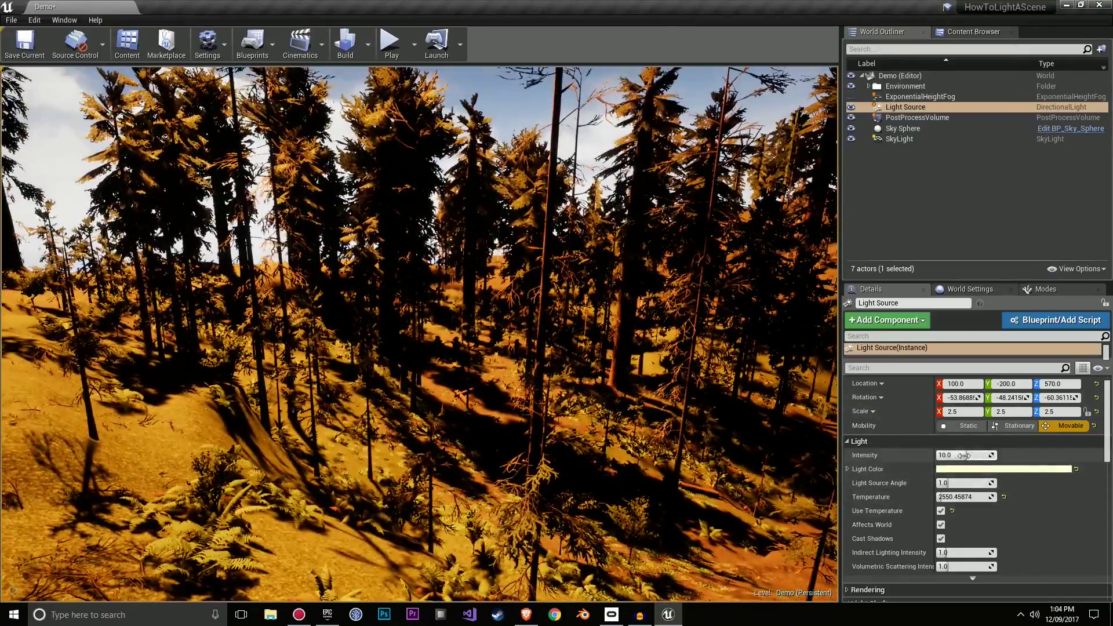
pyautogui.hotkey('ctrl', 'z')
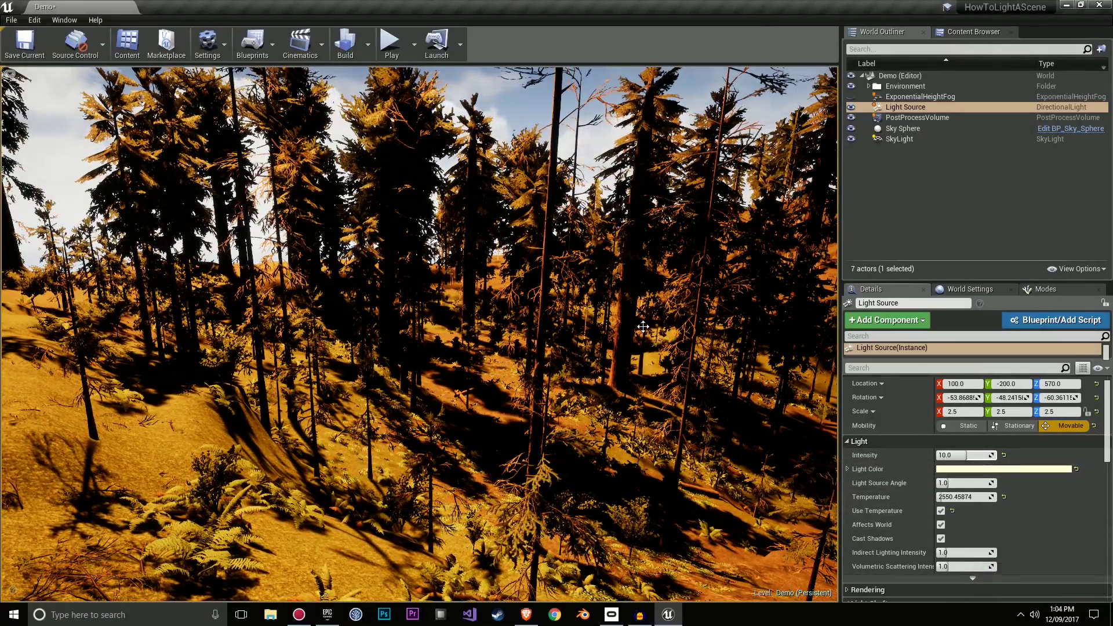
pyautogui.moveTo(643, 326); pyautogui.dragTo(655, 322, button='right')
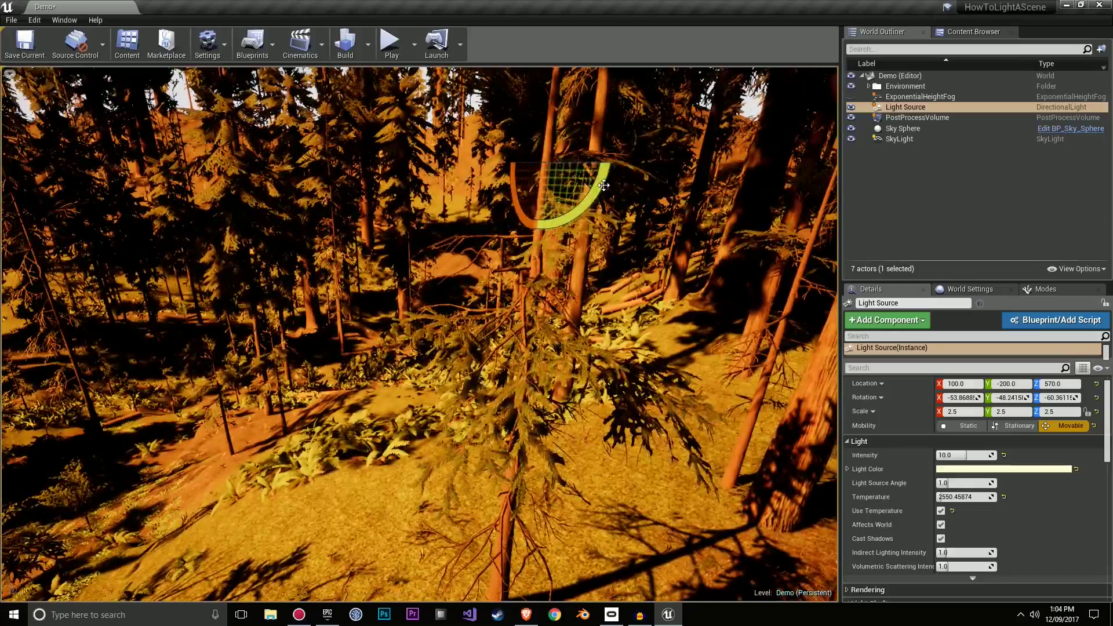
pyautogui.hotkey('ctrl', 'z')
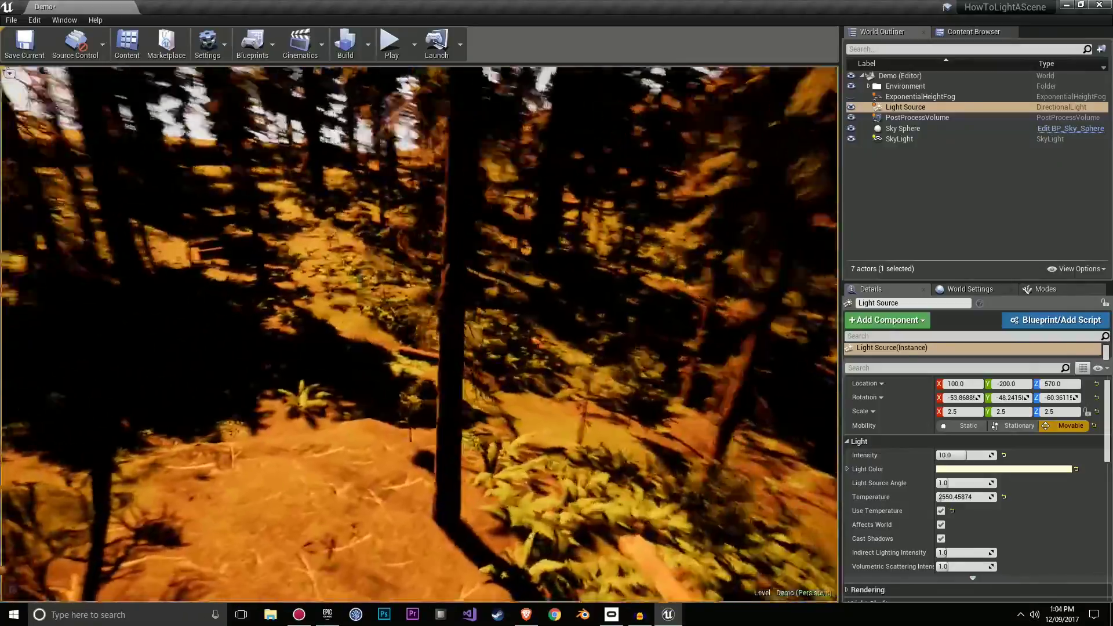
# Change the Light Source's Light Color to a slightly more saturated pale yellow.
pyautogui.moveTo(419, 334); pyautogui.dragTo(348, 284, button='right')
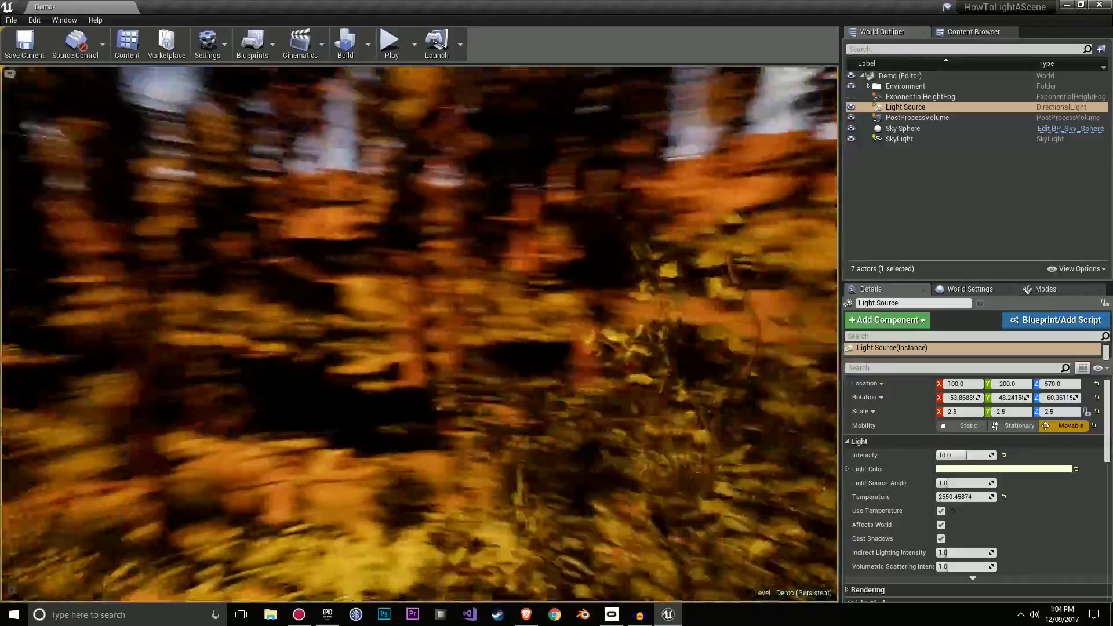
pyautogui.moveTo(419, 334)
pyautogui.mouseDown(button='right')
pyautogui.moveTo(597, 345)
pyautogui.moveTo(354, 348)
pyautogui.moveTo(400, 347)
pyautogui.moveTo(452, 313)
pyautogui.moveTo(446, 324)
pyautogui.moveTo(493, 348)
pyautogui.moveTo(574, 348)
pyautogui.moveTo(499, 371)
pyautogui.moveTo(509, 356)
pyautogui.moveTo(400, 324)
pyautogui.moveTo(359, 336)
pyautogui.moveTo(440, 342)
pyautogui.mouseUp(button='right')
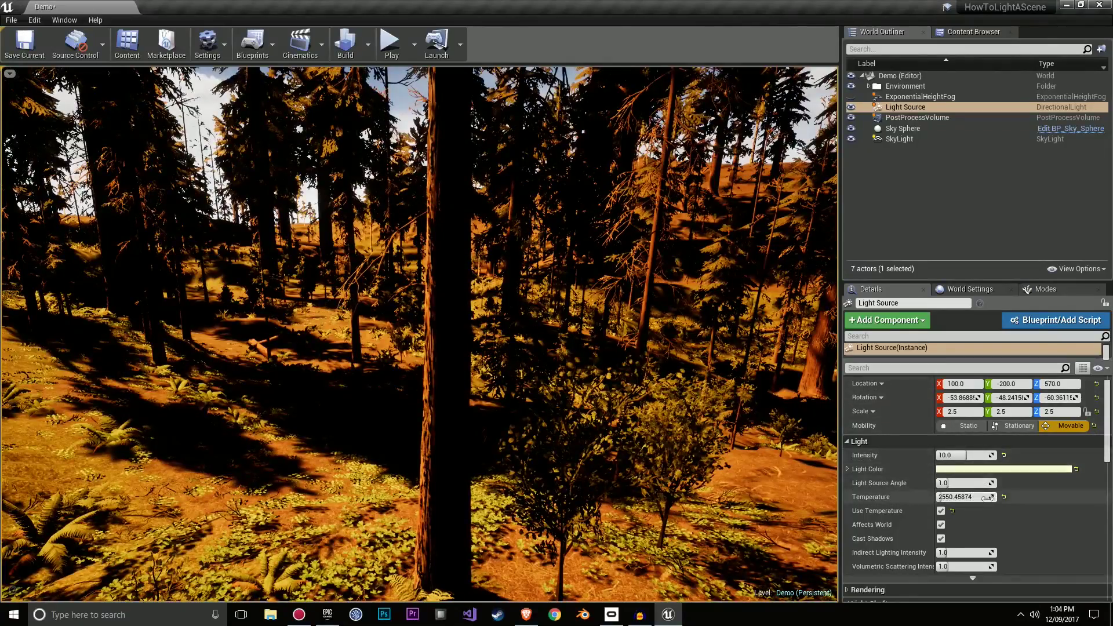
pyautogui.moveTo(682, 416)
pyautogui.mouseDown(button='right')
pyautogui.moveTo(626, 418)
pyautogui.moveTo(682, 416)
pyautogui.mouseUp(button='right')
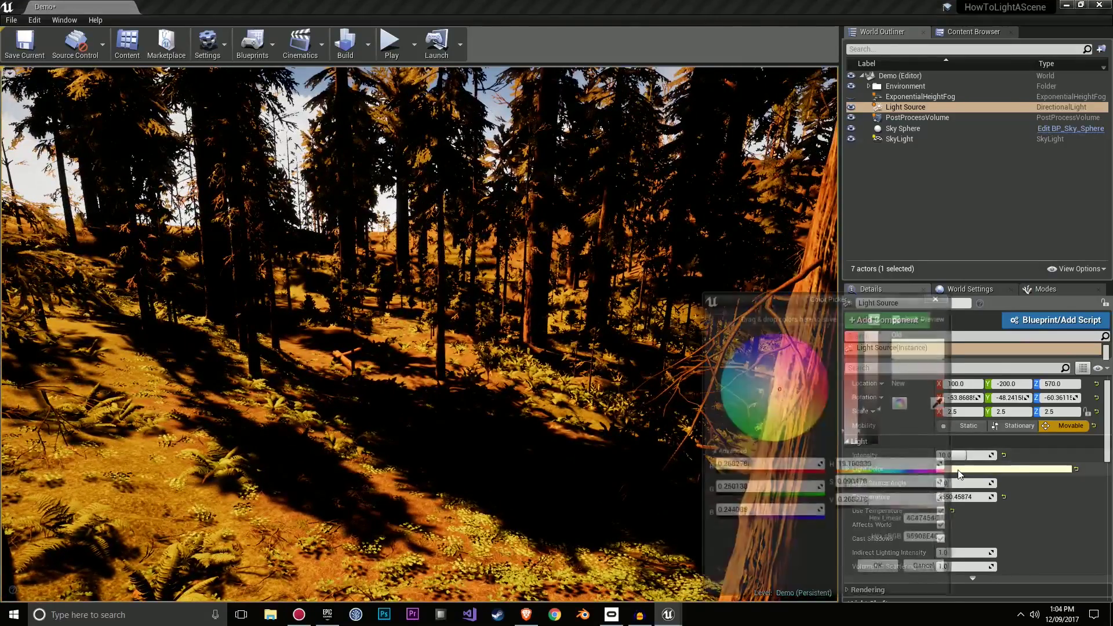
pyautogui.click(986, 469)
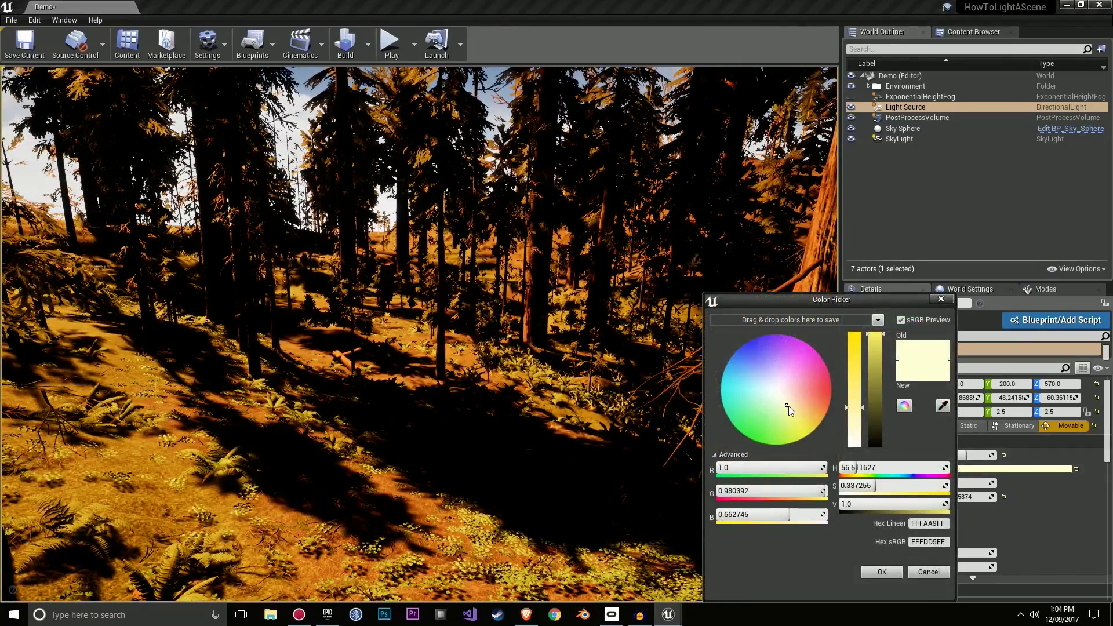
pyautogui.click(778, 387)
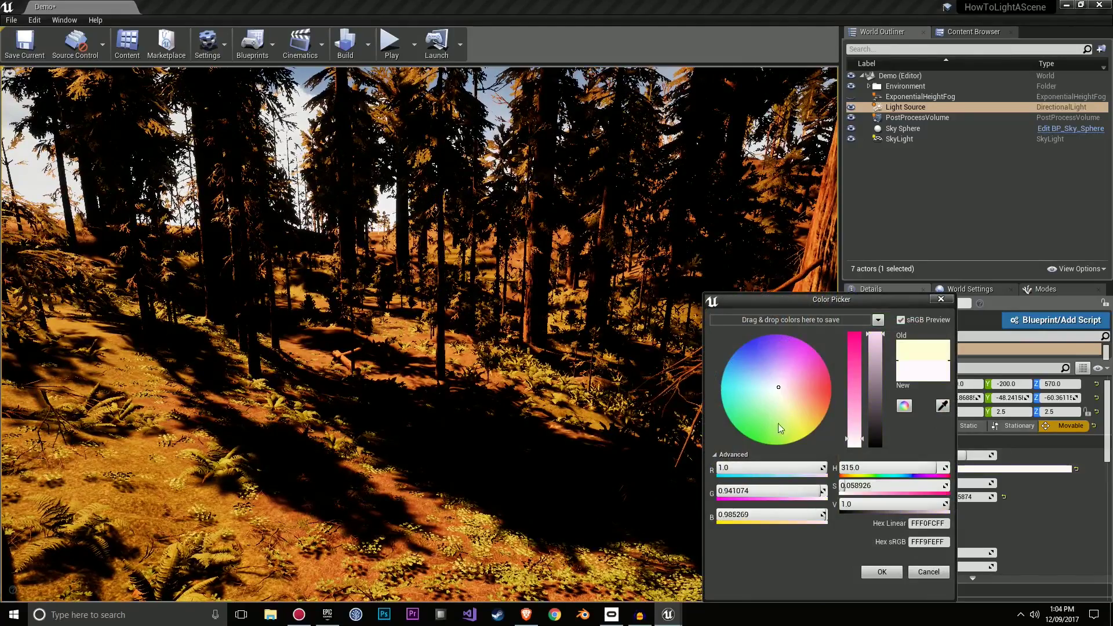
pyautogui.click(787, 404)
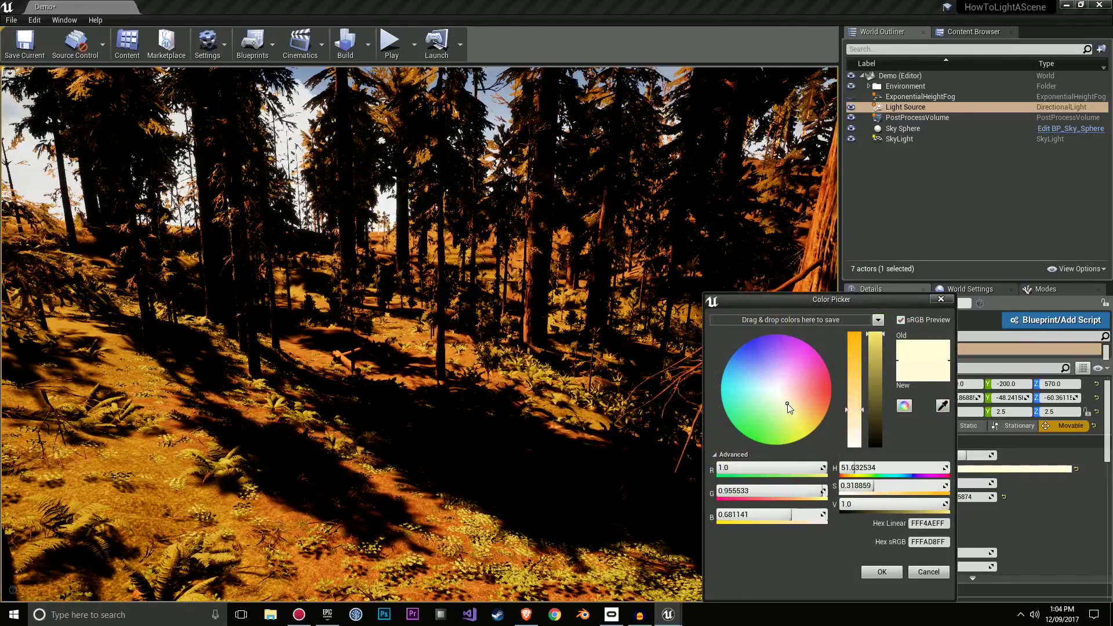
pyautogui.click(784, 406)
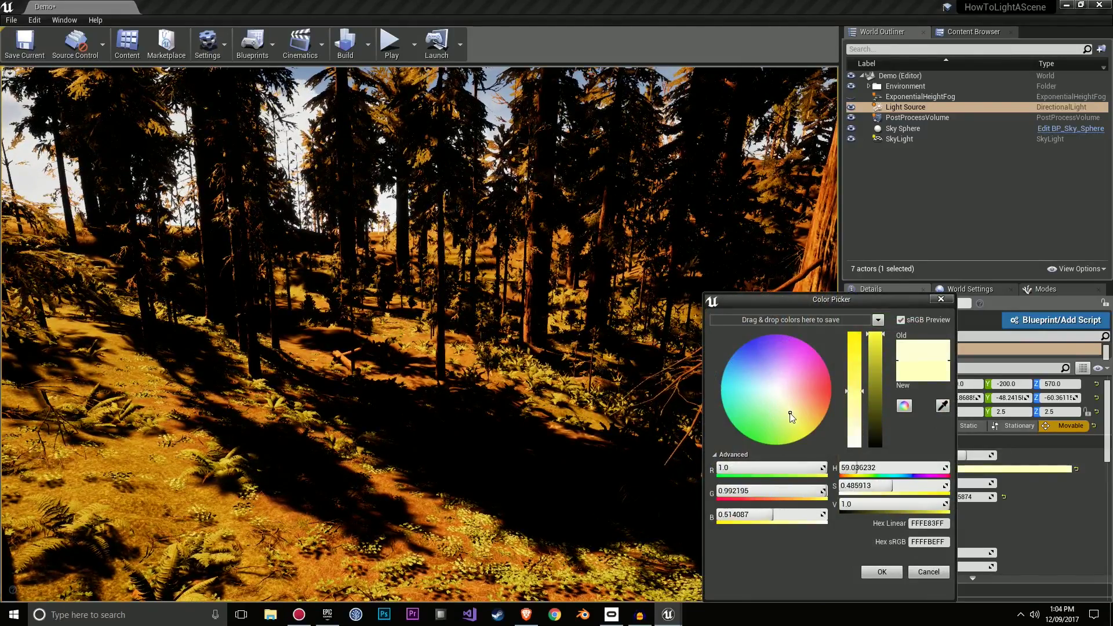
pyautogui.click(869, 571)
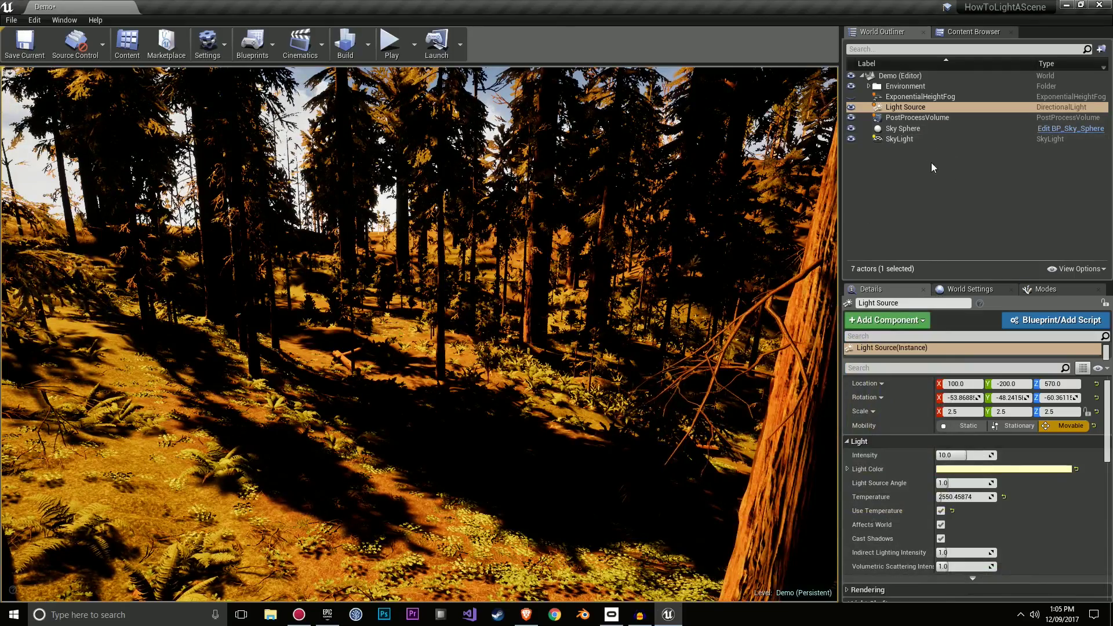
# Enable Affects World on the SkyLight.
pyautogui.click(919, 137)
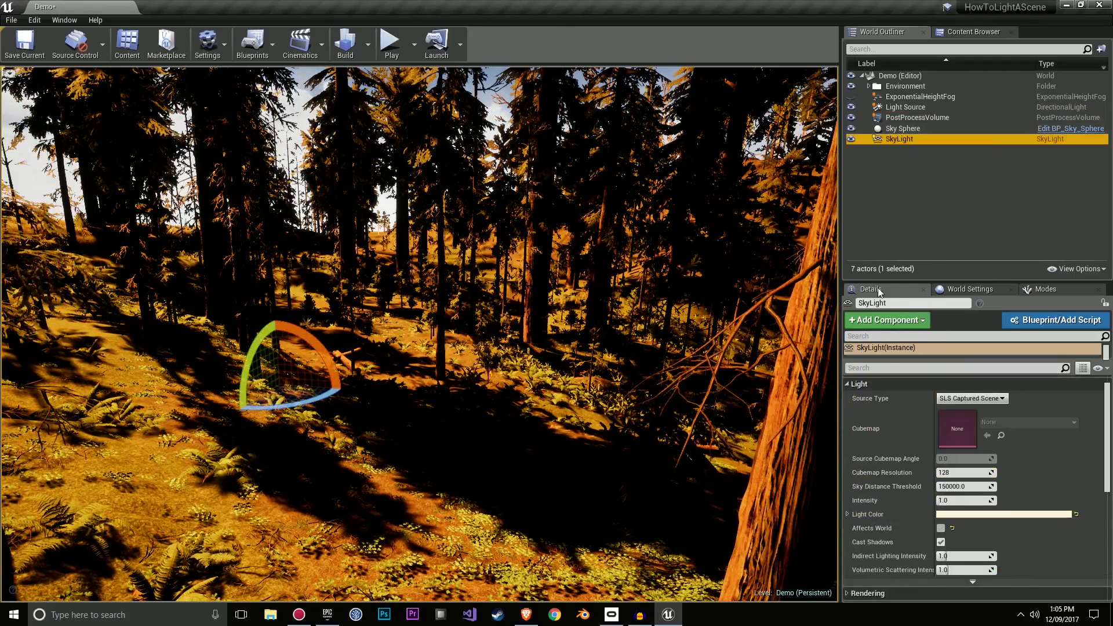
pyautogui.scroll(-1, 870, 482)
pyautogui.moveTo(753, 452); pyautogui.dragTo(675, 489, button='right')
pyautogui.press('w')
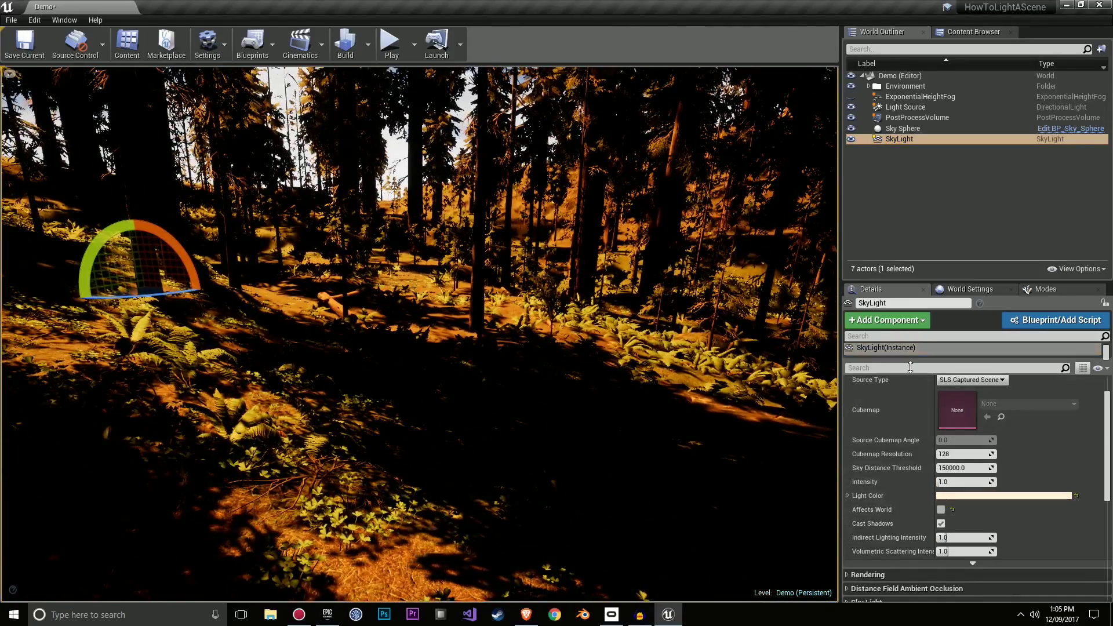
pyautogui.click(940, 509)
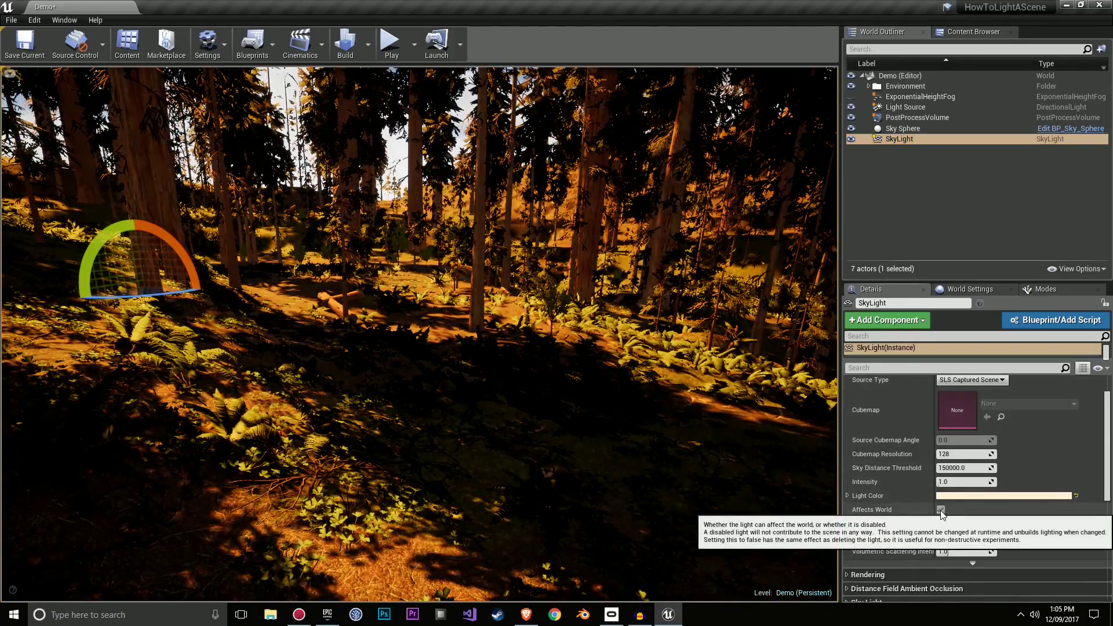
pyautogui.click(940, 510)
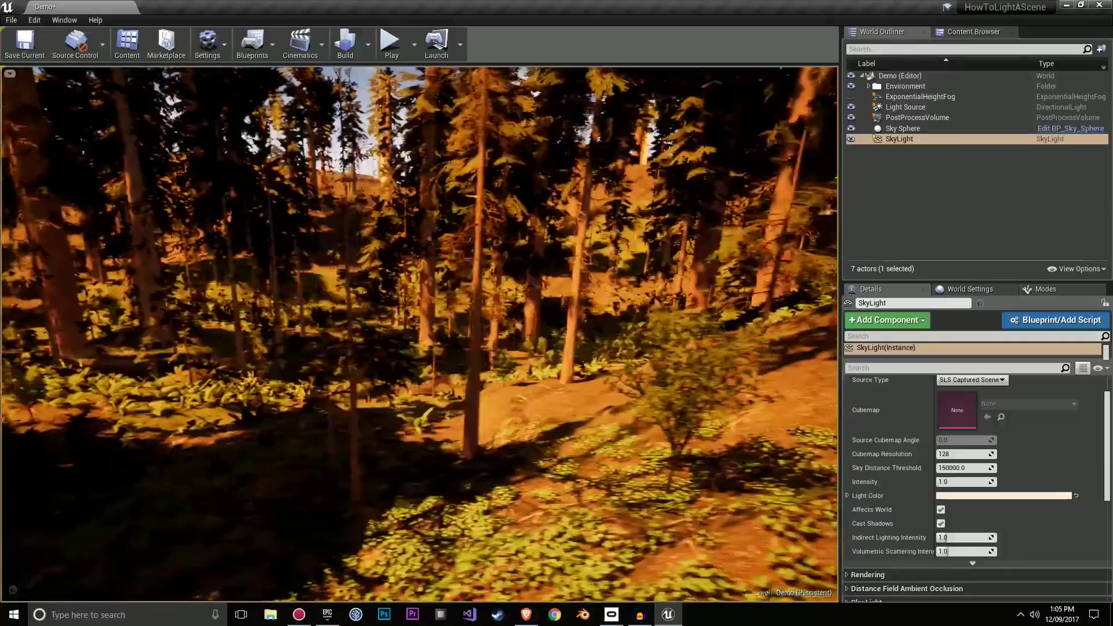
# Toggle the SkyLight's Affects World off and back on, and try out a different intensity before undoing it.
pyautogui.moveTo(420, 335); pyautogui.dragTo(499, 313, button='right')
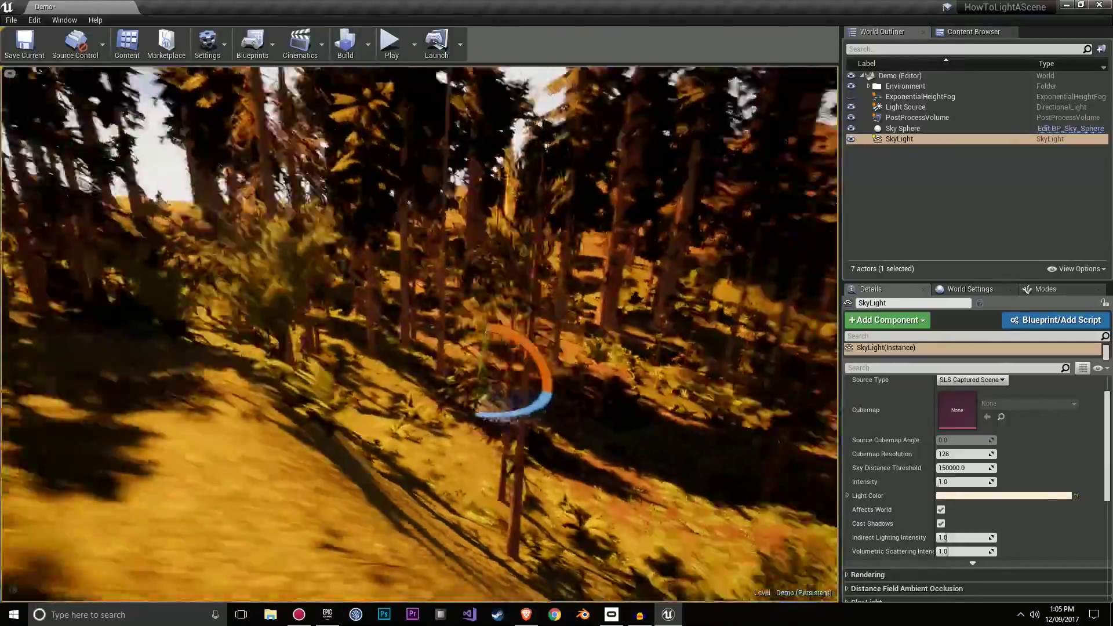
pyautogui.moveTo(419, 334); pyautogui.dragTo(466, 307, button='right')
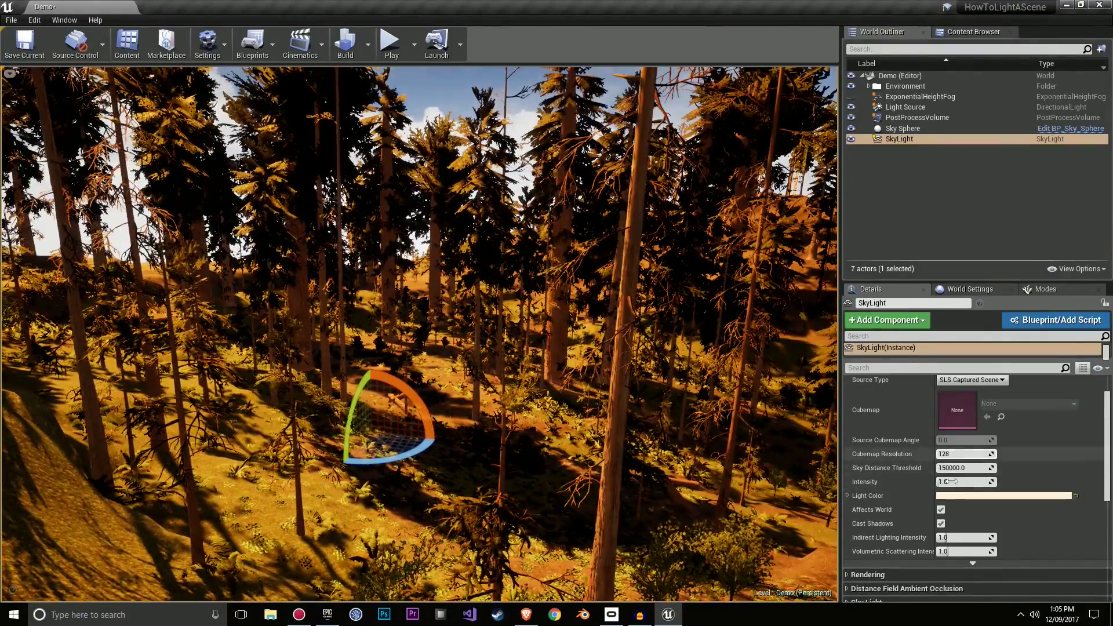
pyautogui.click(941, 509)
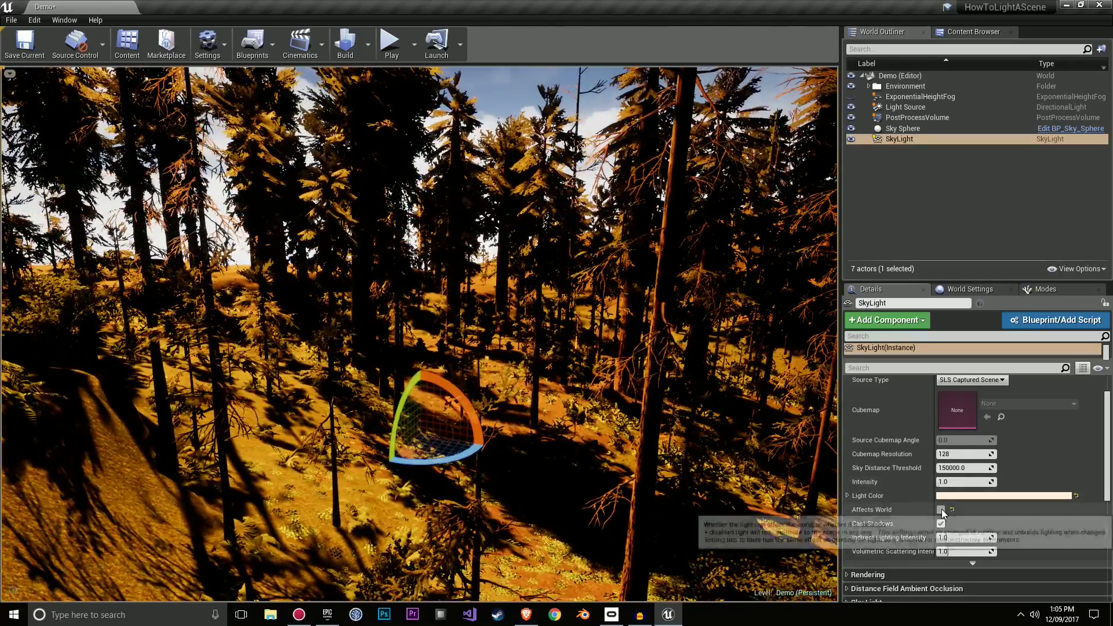
pyautogui.click(941, 510)
pyautogui.moveTo(962, 483)
pyautogui.mouseDown()
pyautogui.moveTo(973, 483)
pyautogui.moveTo(961, 483)
pyautogui.mouseUp()
pyautogui.hotkey('ctrl', 'z')
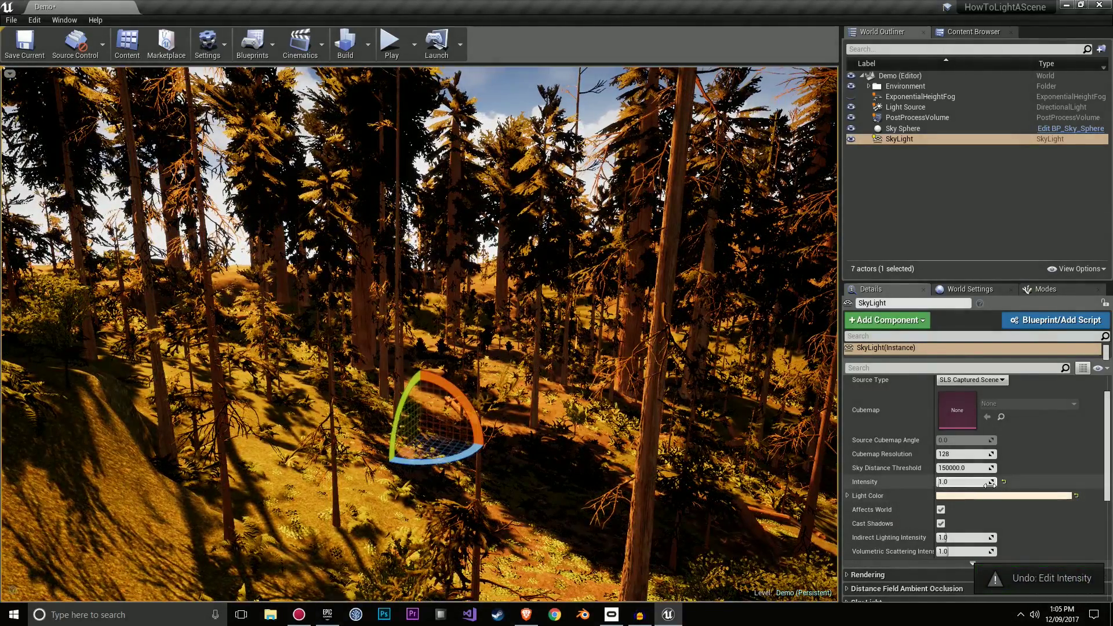
# Check the SkyLight's Light Color and its other light settings without changing them.
pyautogui.click(961, 496)
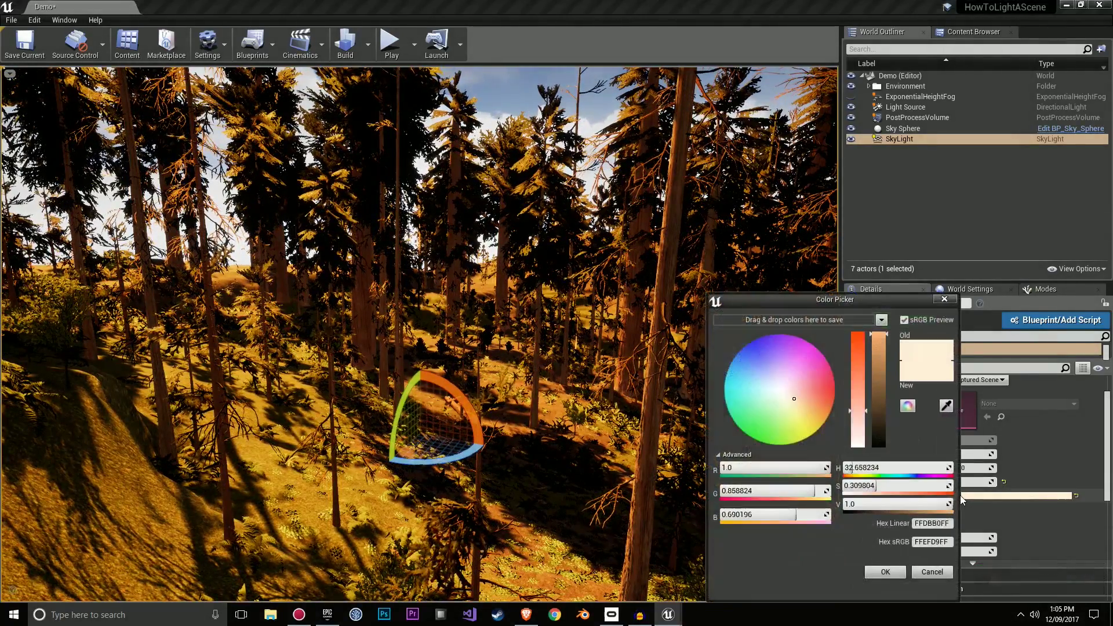
pyautogui.click(944, 299)
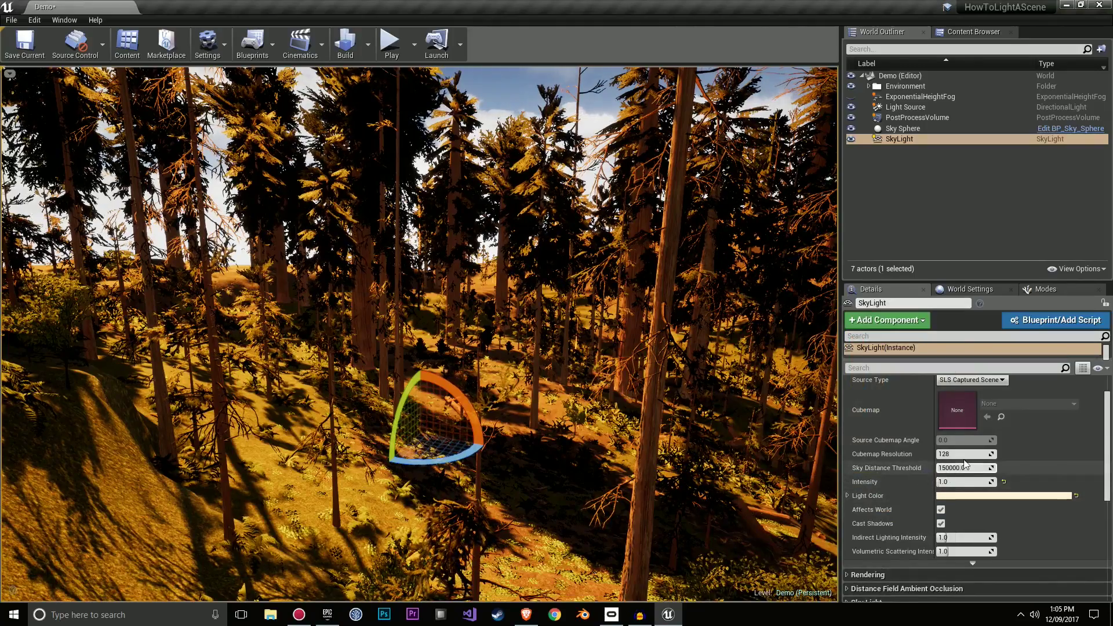
pyautogui.click(898, 139)
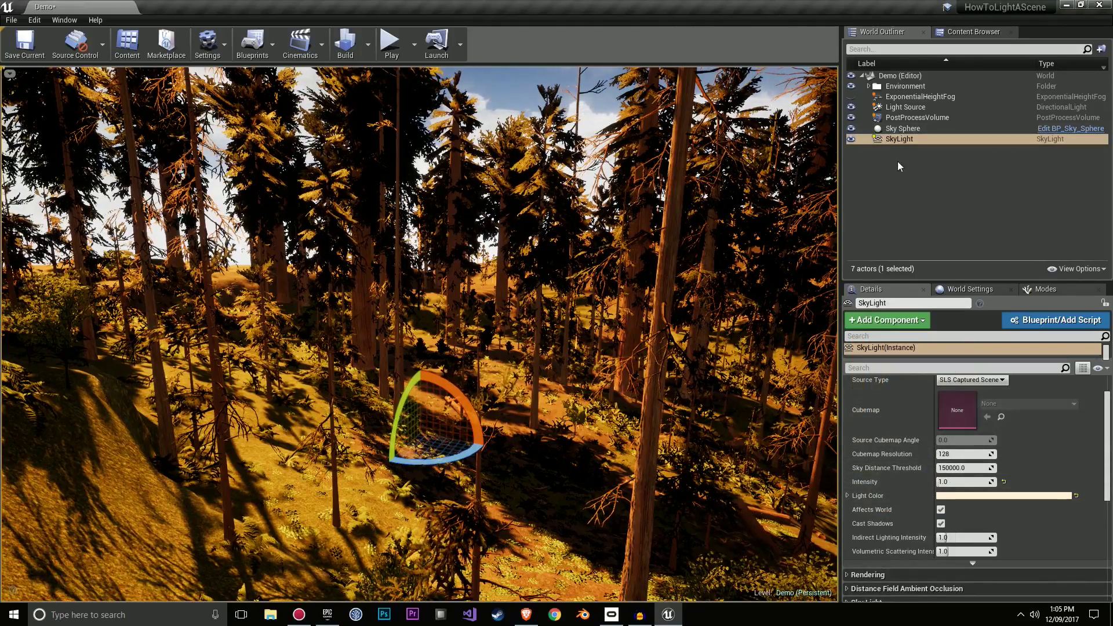
pyautogui.scroll(-3, 944, 413)
pyautogui.scroll(4, 948, 418)
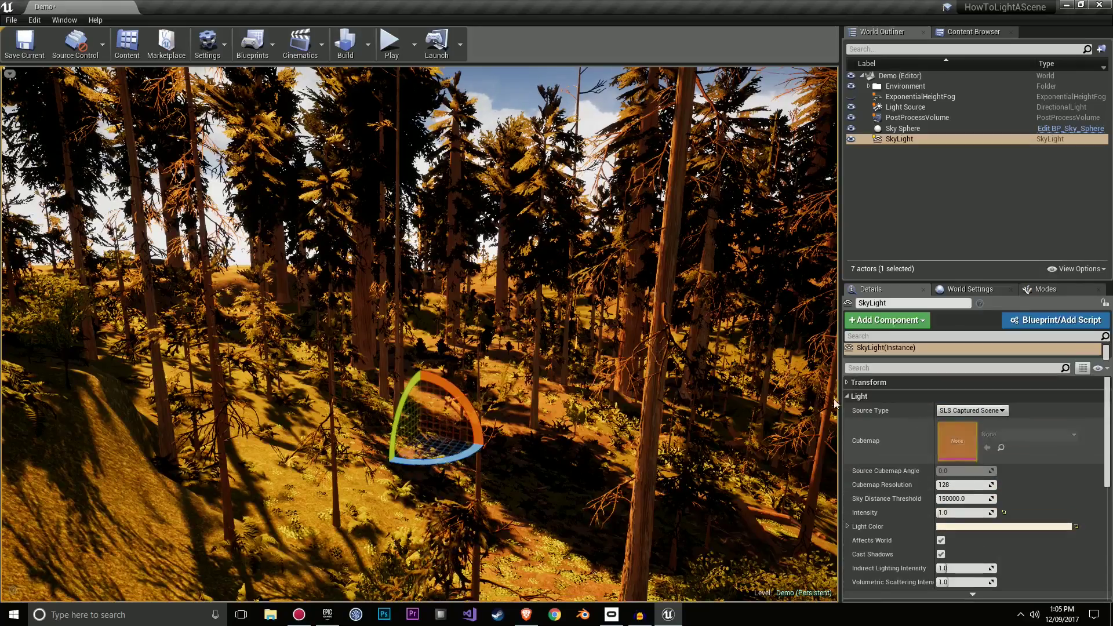
pyautogui.moveTo(568, 371)
pyautogui.mouseDown(button='right')
pyautogui.moveTo(542, 362)
pyautogui.moveTo(546, 374)
pyautogui.mouseUp(button='right')
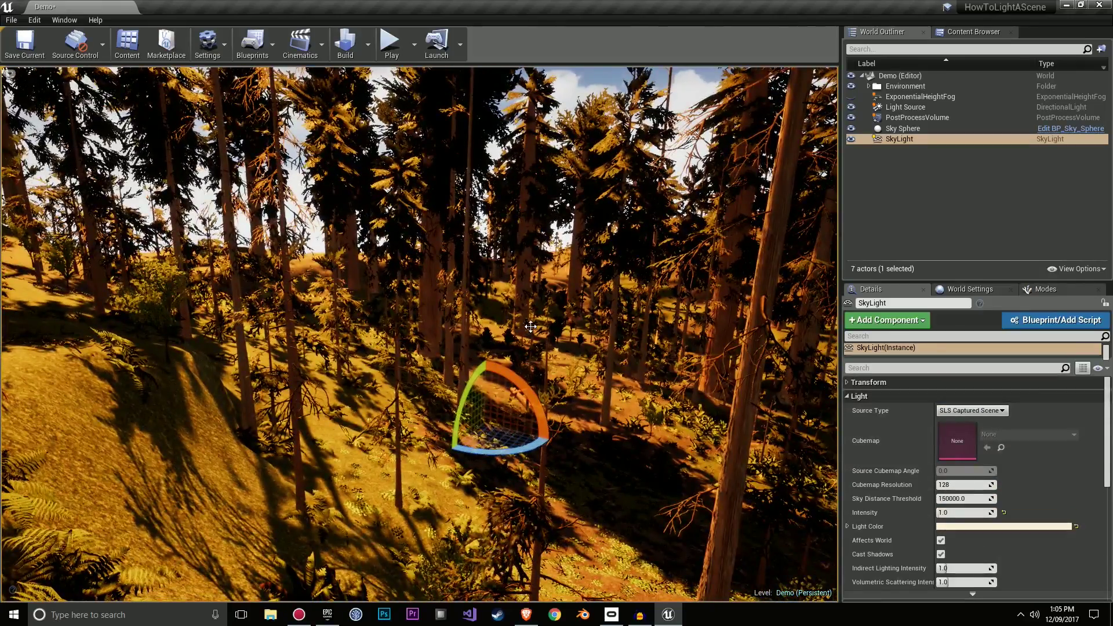
pyautogui.moveTo(599, 349); pyautogui.dragTo(598, 348, button='right')
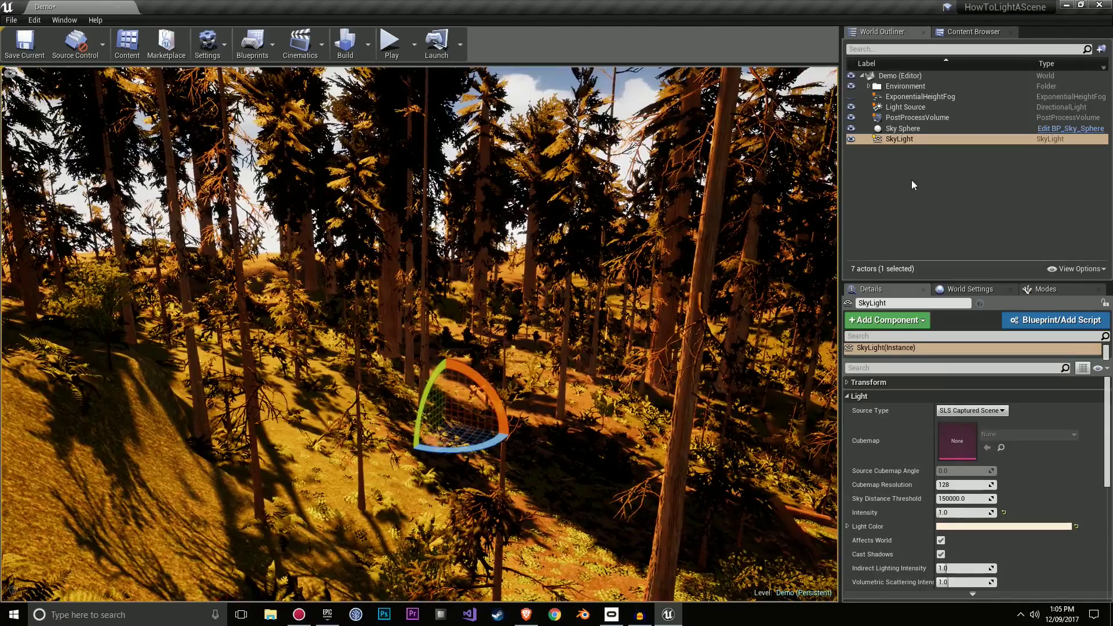
# Disable Colors Determined By Sun Position on the Sky Sphere.
pyautogui.click(895, 132)
pyautogui.moveTo(580, 336); pyautogui.dragTo(566, 217, button='right')
pyautogui.moveTo(593, 316); pyautogui.dragTo(657, 371, button='right')
pyautogui.scroll(-1, 920, 463)
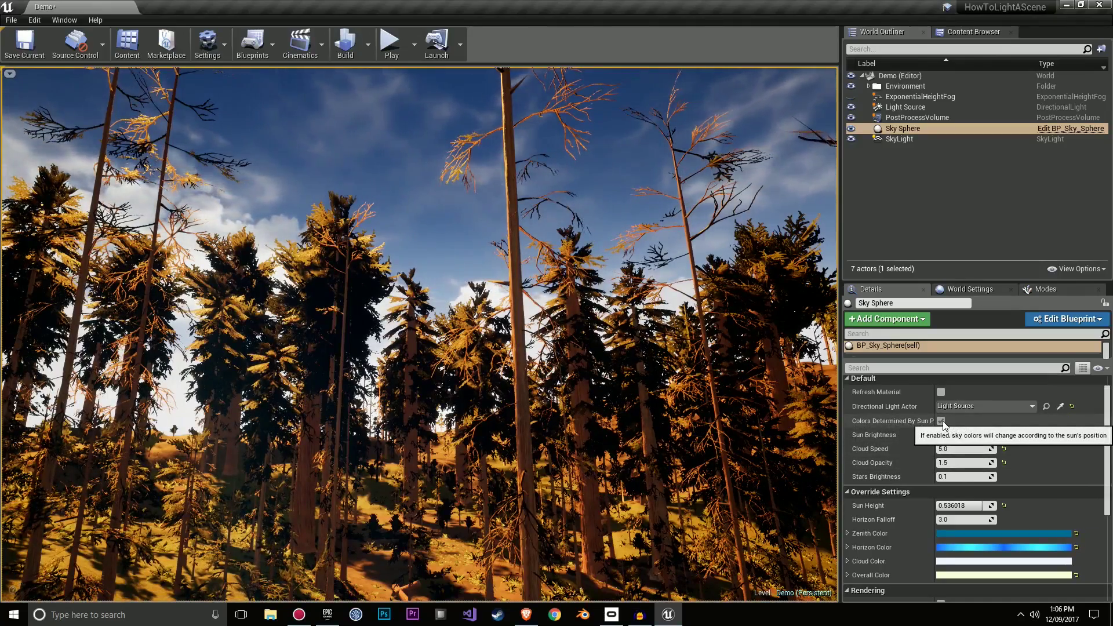
pyautogui.click(940, 421)
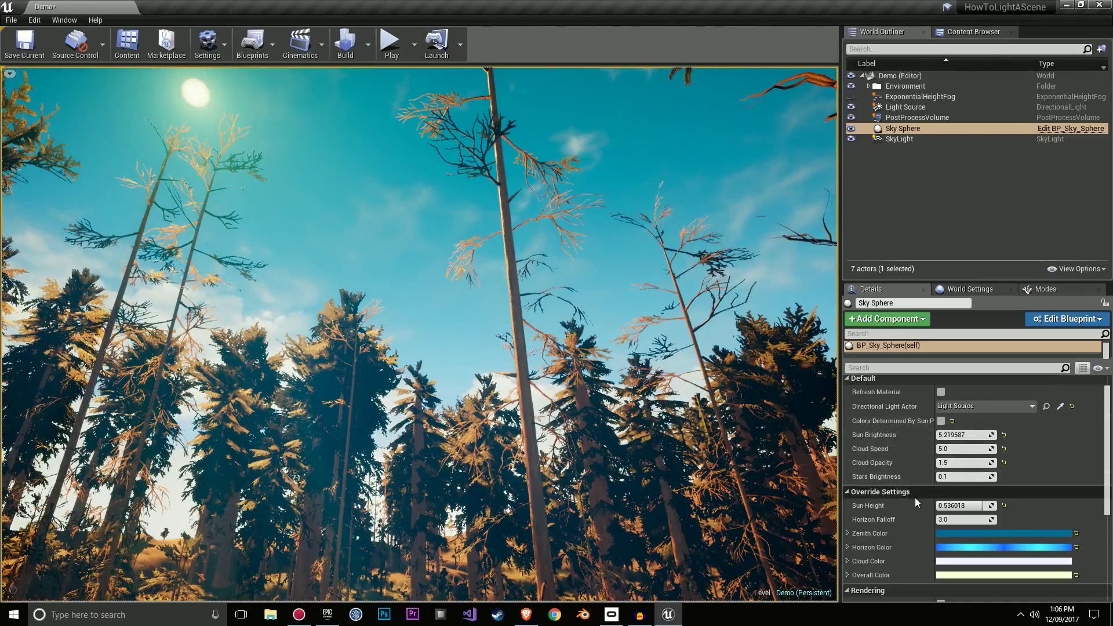
# Expand the channel values of Zenith Color and Overall Color in the Sky Sphere's Override Settings.
pyautogui.scroll(-1, 903, 511)
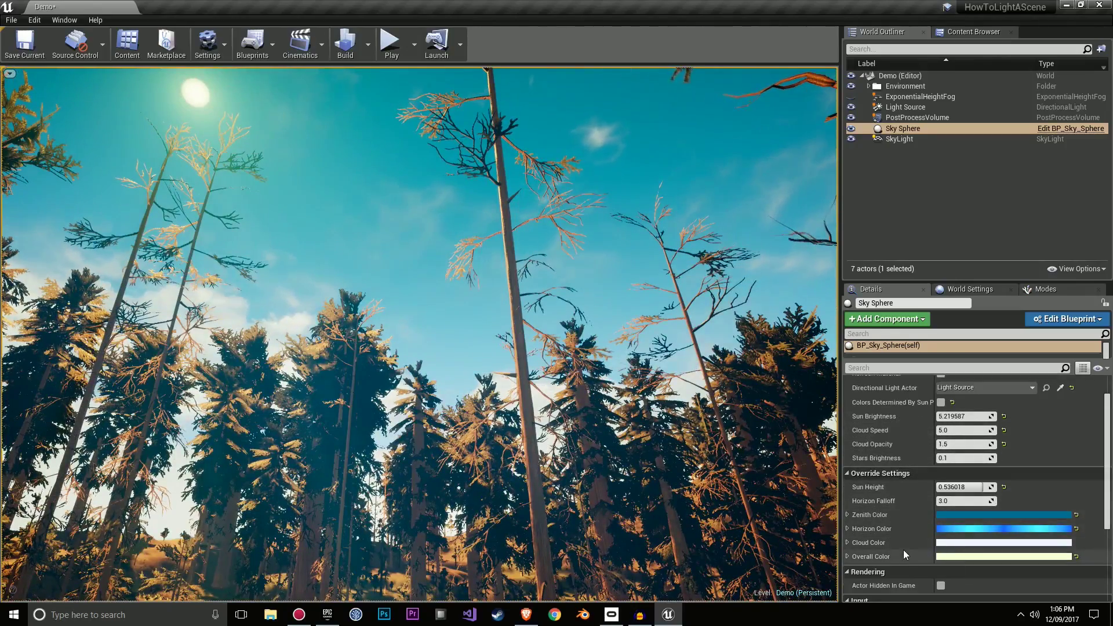
pyautogui.scroll(-2, 903, 550)
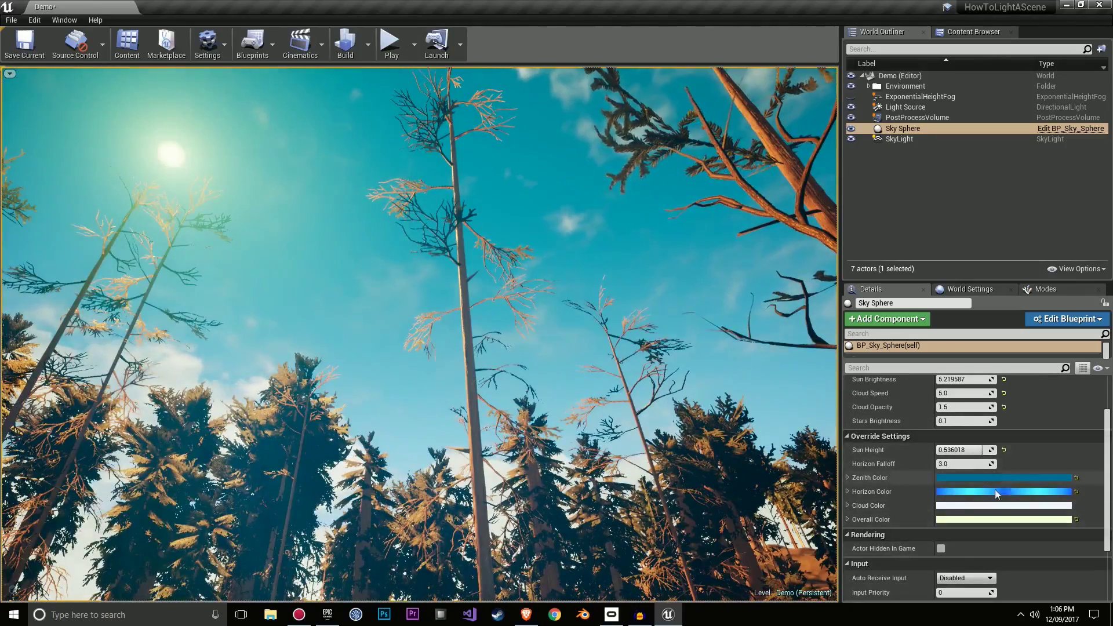
pyautogui.click(848, 478)
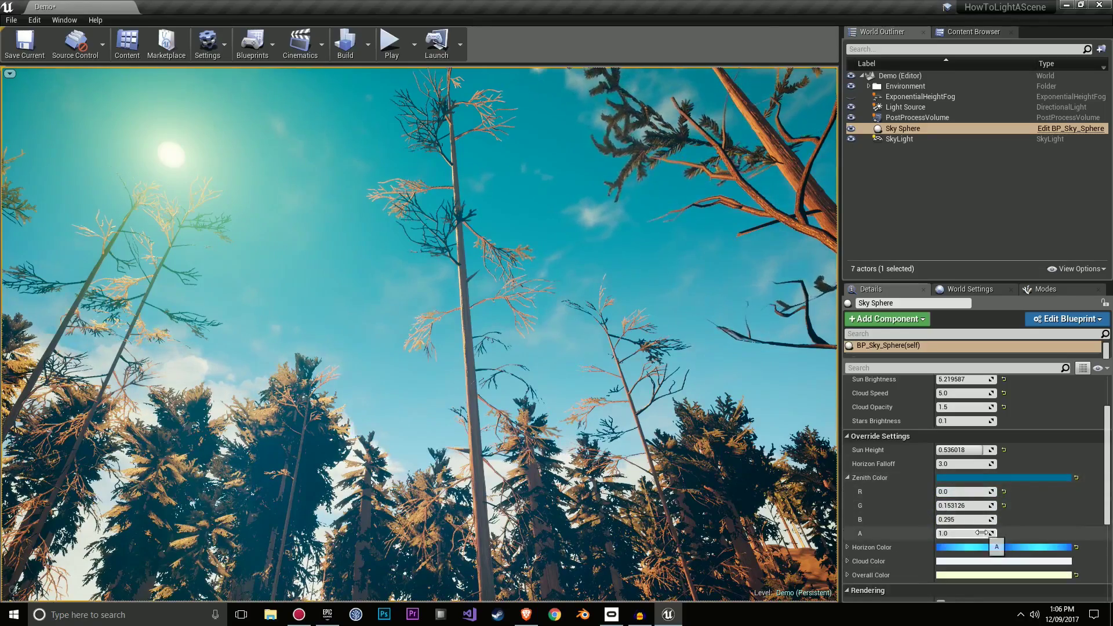
pyautogui.scroll(-1, 1006, 525)
pyautogui.click(846, 557)
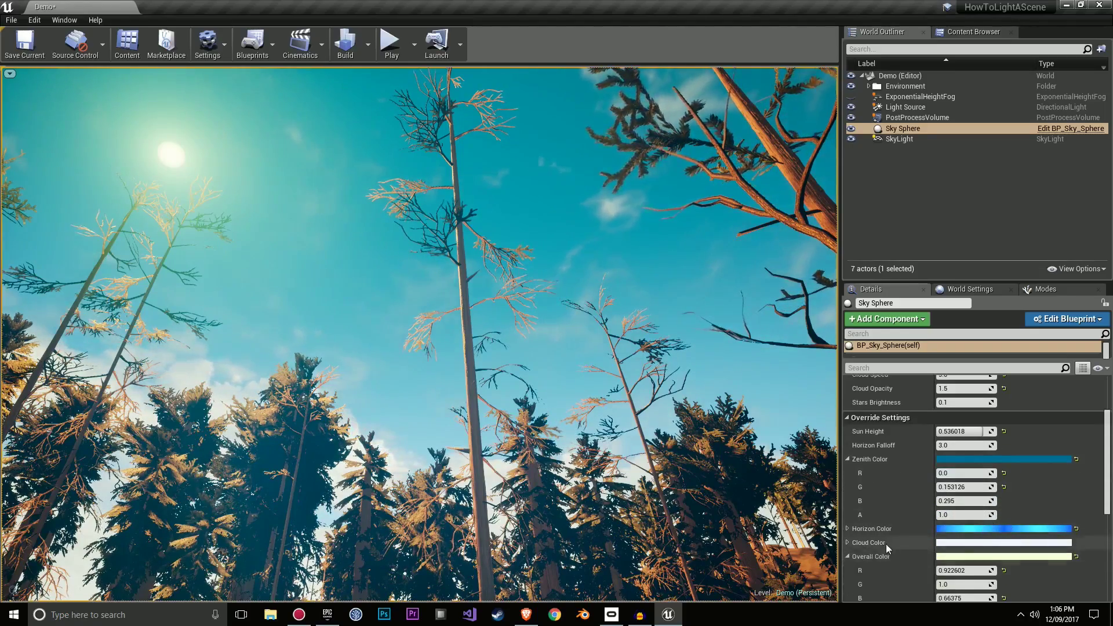
# Try out several cyan and green tints for the Sky Sphere's Overall Color, undoing each change.
pyautogui.scroll(-3, 885, 544)
pyautogui.click(985, 501)
pyautogui.moveTo(804, 404); pyautogui.dragTo(781, 417)
pyautogui.hotkey('ctrl', 'z')
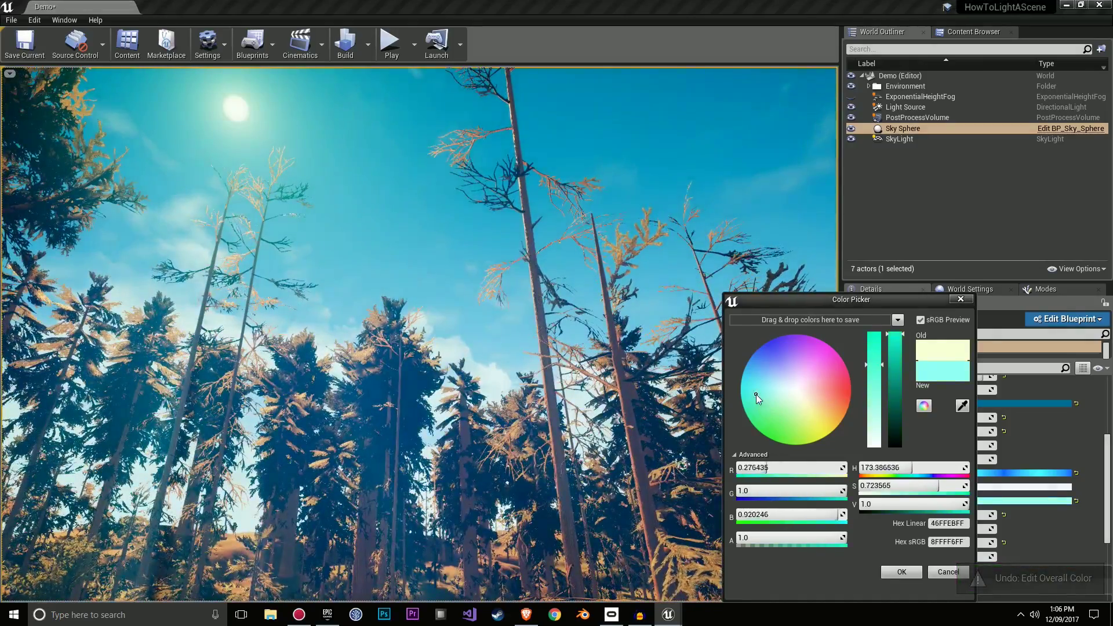
pyautogui.moveTo(756, 394); pyautogui.dragTo(761, 398)
pyautogui.moveTo(693, 399)
pyautogui.mouseDown(button='right')
pyautogui.moveTo(692, 464)
pyautogui.moveTo(693, 398)
pyautogui.mouseUp(button='right')
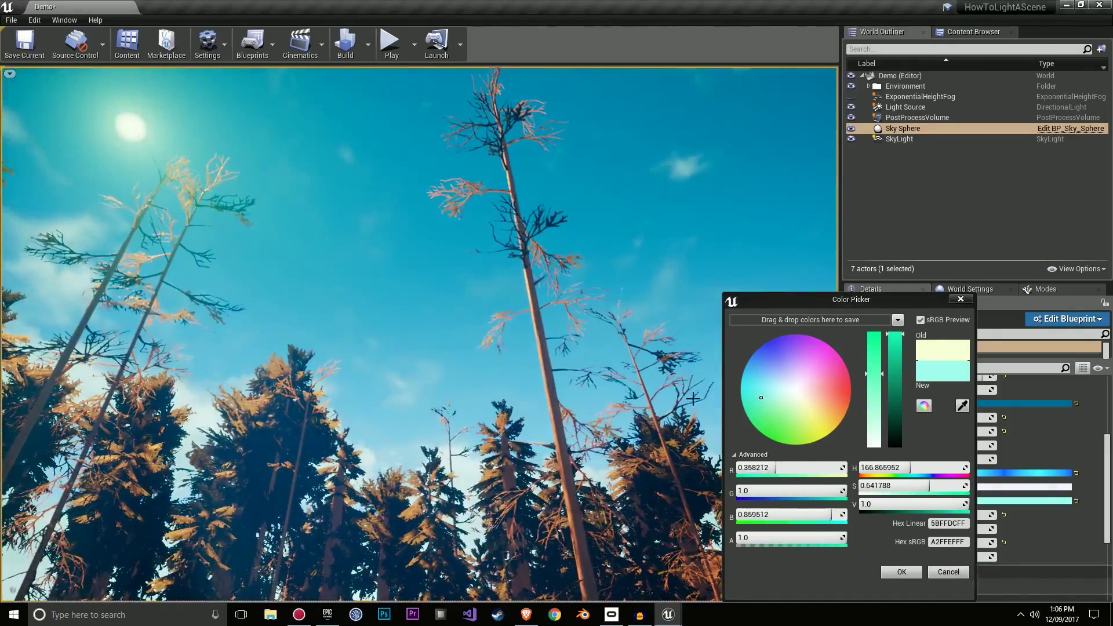
pyautogui.hotkey('ctrl', 'z')
pyautogui.moveTo(756, 391)
pyautogui.mouseDown()
pyautogui.moveTo(779, 365)
pyautogui.moveTo(751, 409)
pyautogui.mouseUp()
pyautogui.hotkey('ctrl', 'z')
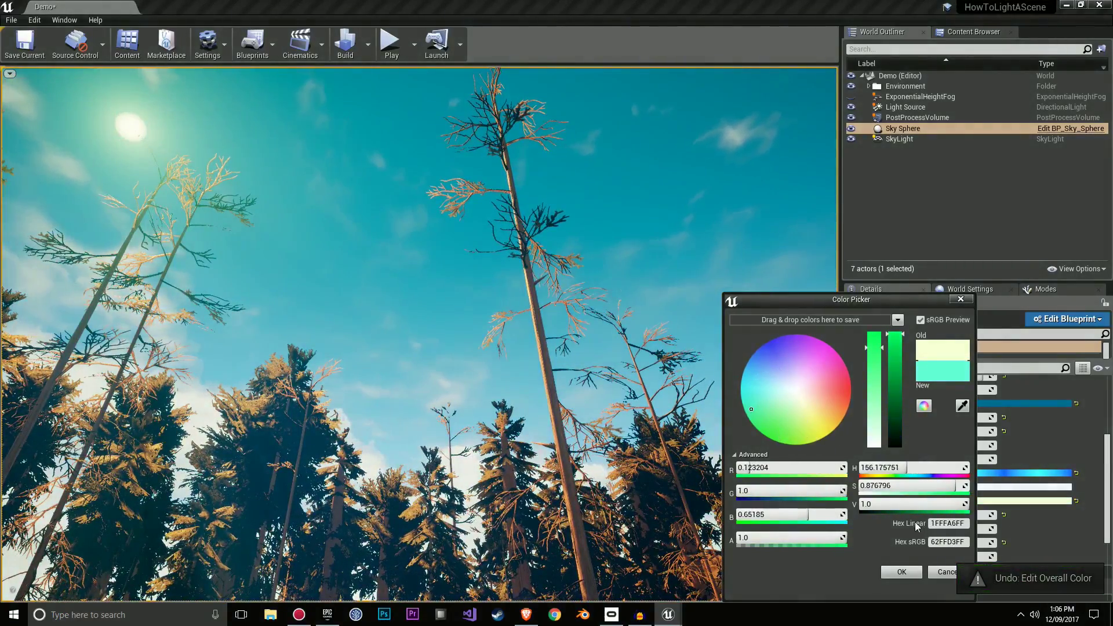
pyautogui.click(900, 573)
pyautogui.moveTo(713, 464)
pyautogui.mouseDown(button='right')
pyautogui.moveTo(713, 530)
pyautogui.moveTo(707, 482)
pyautogui.mouseUp(button='right')
pyautogui.hotkey('ctrl', 'z')
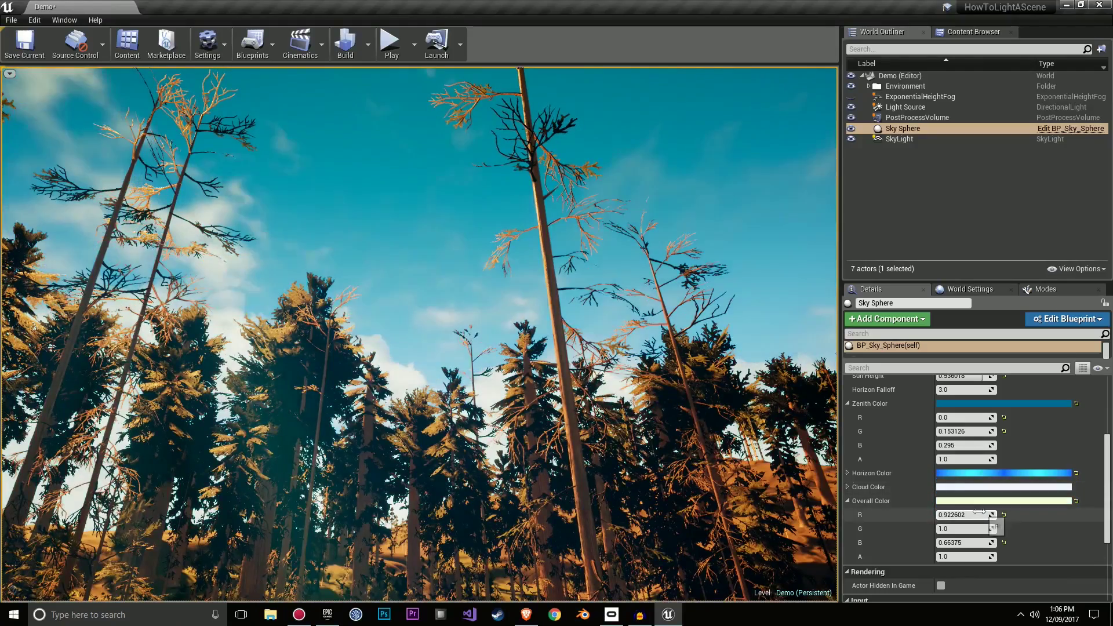
# Try a light green Overall Color with R 0.542615 and B 0.543137 on the Sky Sphere, and undo it.
pyautogui.click(980, 502)
pyautogui.moveTo(786, 409); pyautogui.dragTo(785, 412)
pyautogui.click(903, 572)
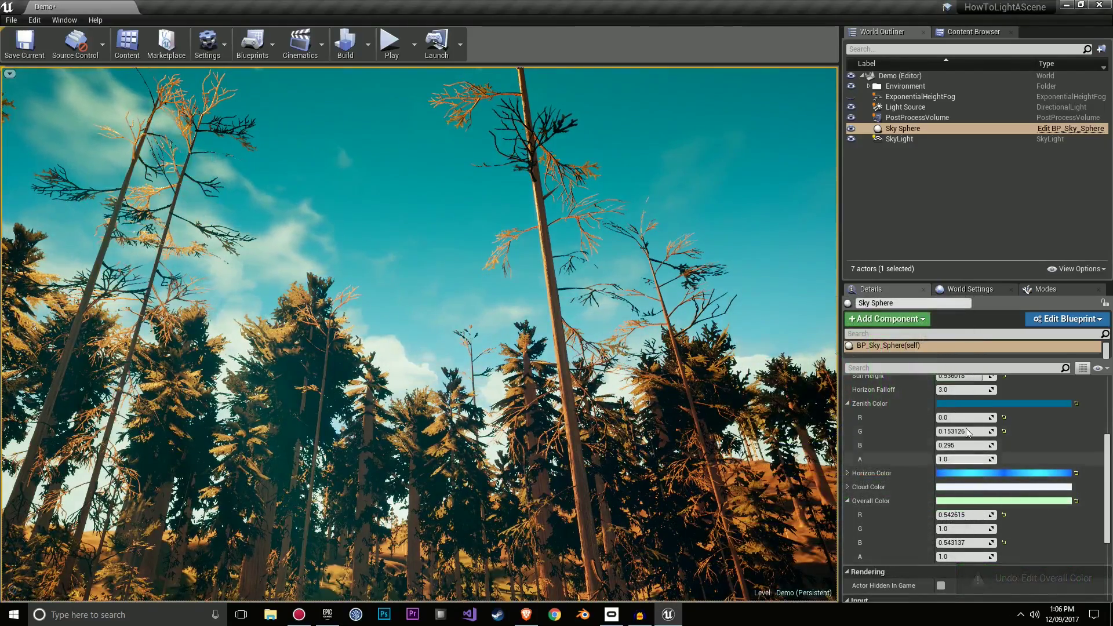
pyautogui.moveTo(684, 347); pyautogui.dragTo(648, 342, button='right')
pyautogui.hotkey('ctrl', 'z')
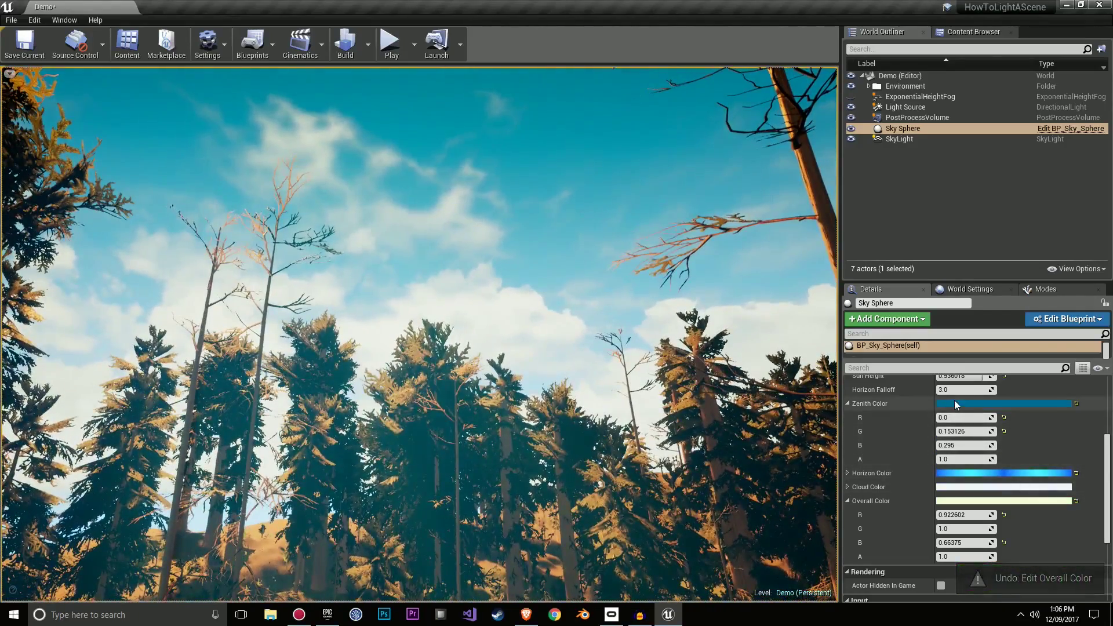
# Try a teal Zenith Color with R 0.09526, G 0.295 and B 0.295 on the Sky Sphere, and undo it.
pyautogui.click(952, 403)
pyautogui.moveTo(608, 375); pyautogui.dragTo(643, 290, button='right')
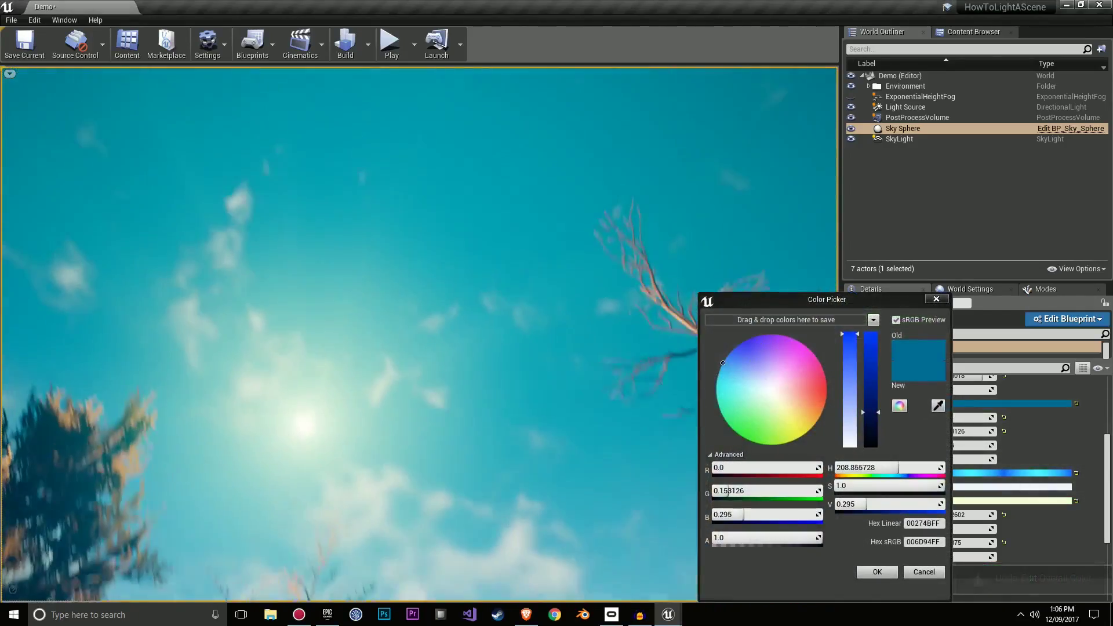
pyautogui.moveTo(721, 400)
pyautogui.mouseDown()
pyautogui.moveTo(752, 366)
pyautogui.moveTo(815, 376)
pyautogui.moveTo(741, 399)
pyautogui.moveTo(733, 390)
pyautogui.mouseUp()
pyautogui.moveTo(649, 377); pyautogui.dragTo(649, 423, button='right')
pyautogui.moveTo(502, 382); pyautogui.dragTo(502, 383, button='right')
pyautogui.hotkey('ctrl', 'z')
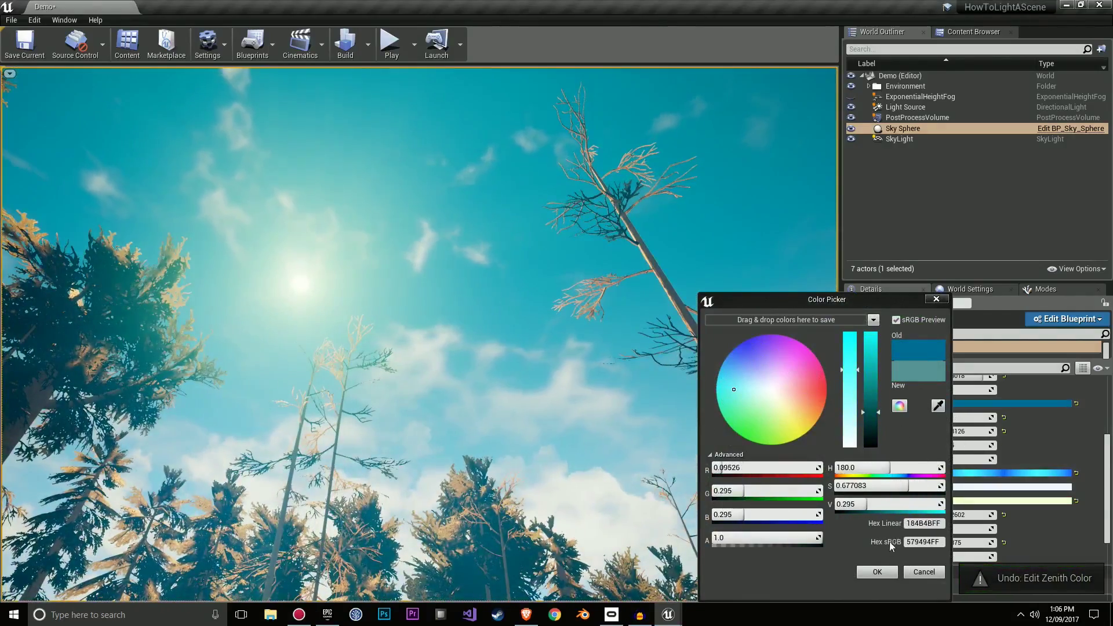
pyautogui.click(877, 571)
pyautogui.hotkey('ctrl', 'z')
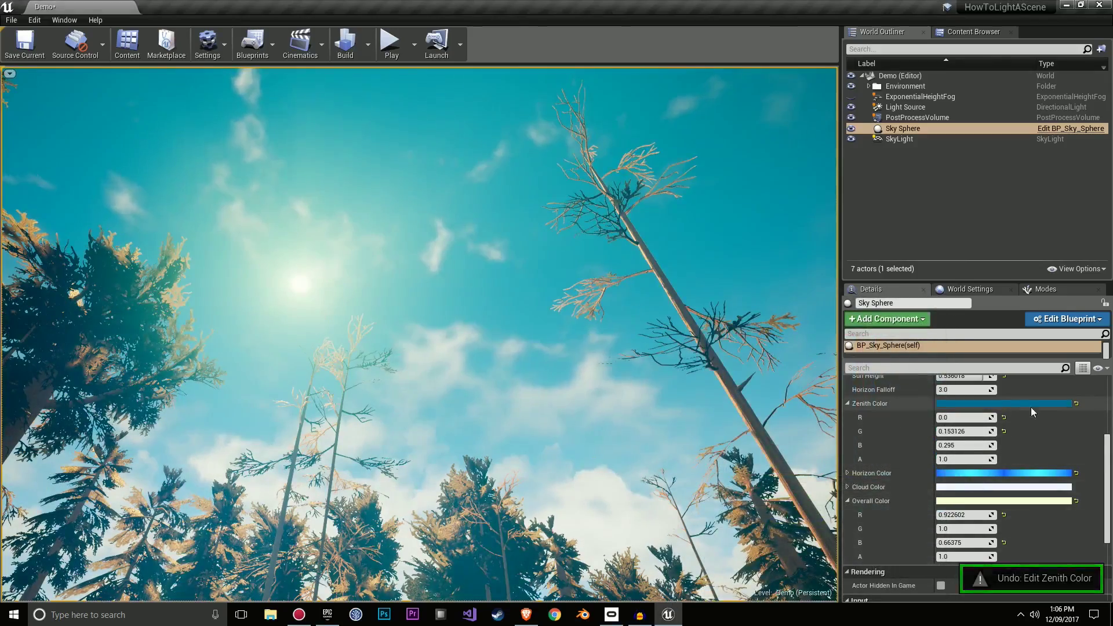
# Try a Horizon Color with R 1.263445, G 2.1243 and B 3.0 on the Sky Sphere, and undo the recent edits.
pyautogui.click(966, 475)
pyautogui.moveTo(502, 368); pyautogui.dragTo(541, 439, button='right')
pyautogui.moveTo(512, 392); pyautogui.dragTo(502, 353, button='right')
pyautogui.moveTo(738, 363)
pyautogui.mouseDown()
pyautogui.moveTo(824, 398)
pyautogui.moveTo(807, 369)
pyautogui.moveTo(779, 394)
pyautogui.moveTo(730, 382)
pyautogui.moveTo(756, 373)
pyautogui.mouseUp()
pyautogui.click(949, 299)
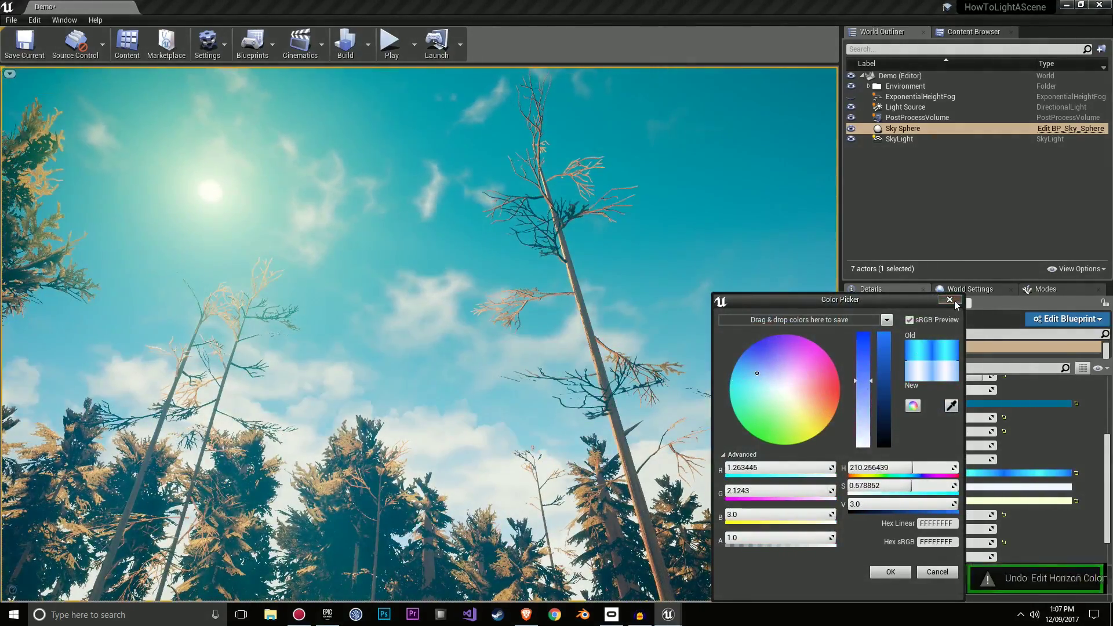
pyautogui.hotkey('ctrl', 'z')
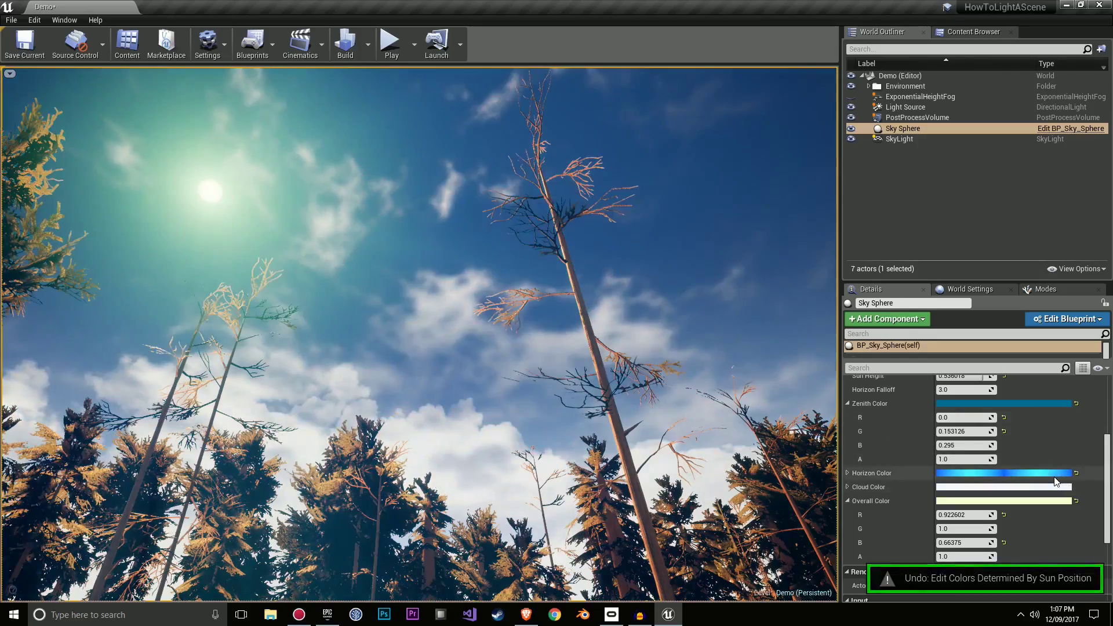
# Disable Colors Determined By Sun Position on the Sky Sphere again and return to its override colors.
pyautogui.scroll(8, 1031, 458)
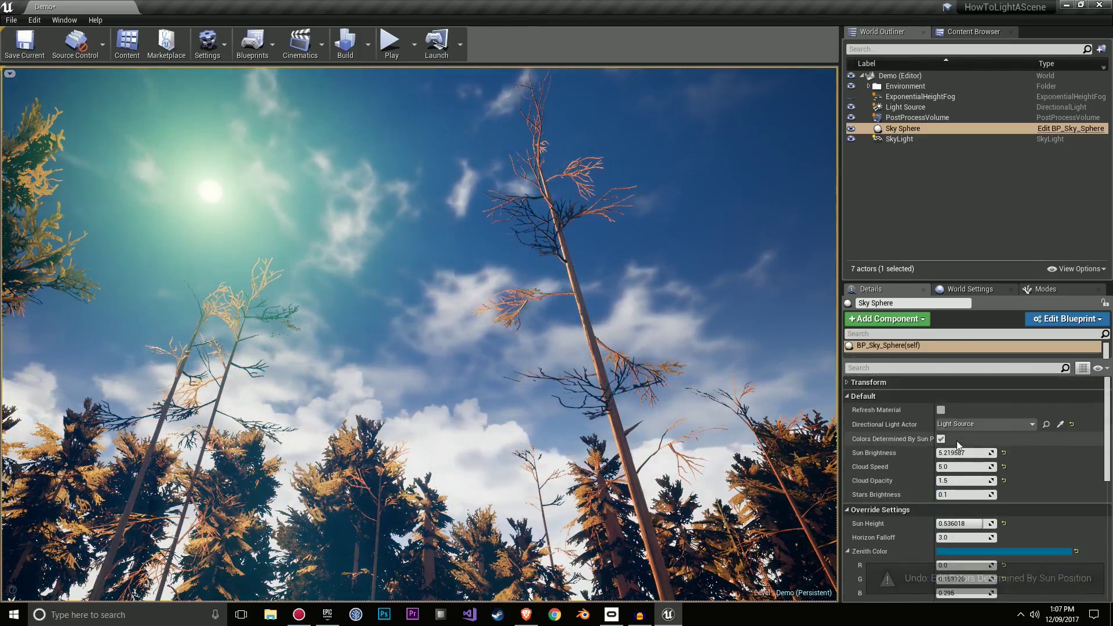
pyautogui.click(940, 439)
pyautogui.scroll(-4, 884, 522)
pyautogui.scroll(-2, 883, 521)
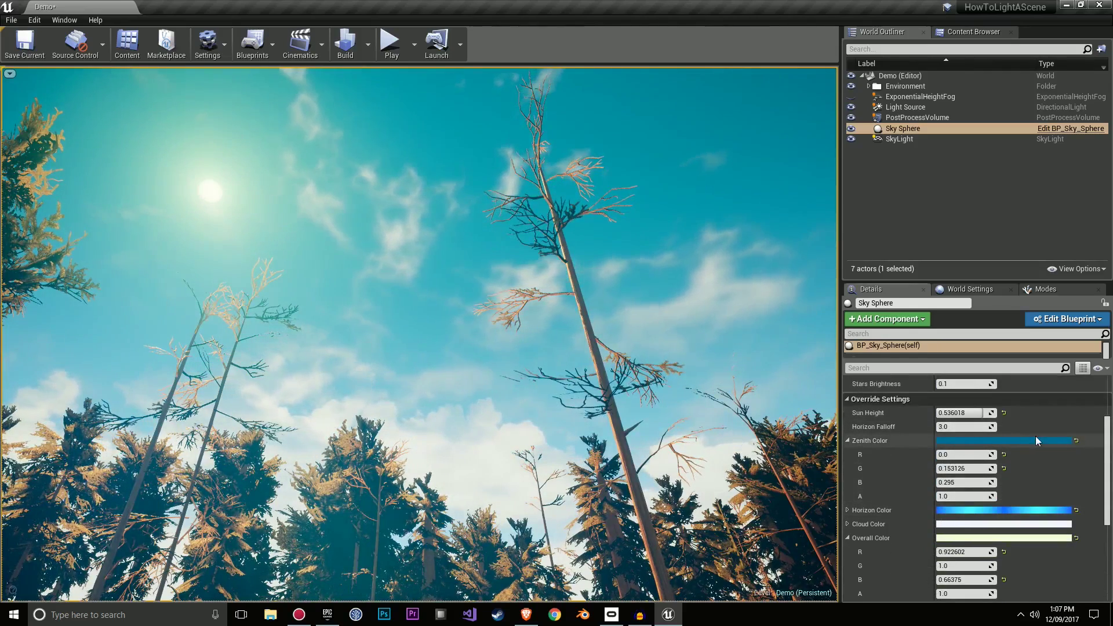
pyautogui.scroll(-1, 991, 517)
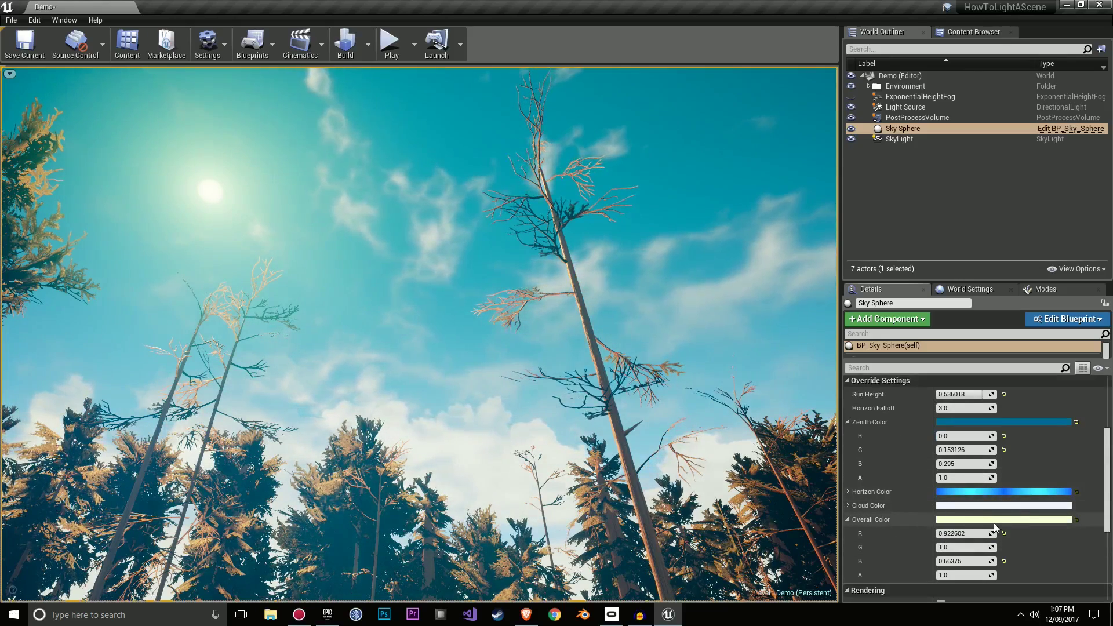
# Try a pink Cloud Color with R 1.0, G 0.325244 and B 0.425115 on the Sky Sphere, and undo it.
pyautogui.moveTo(603, 359); pyautogui.dragTo(615, 403, button='right')
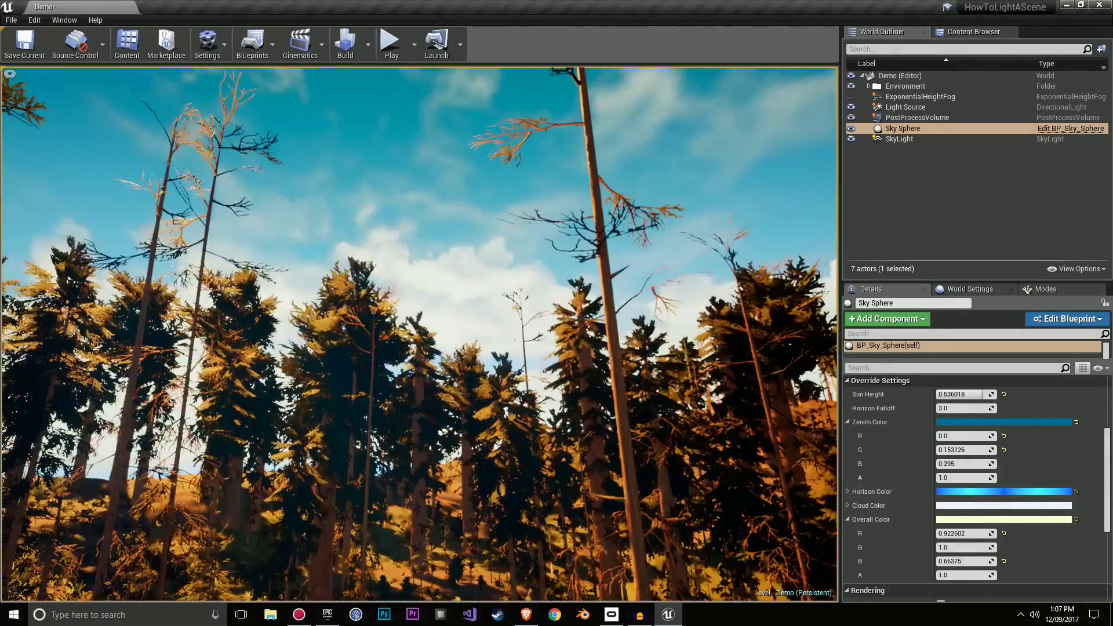
pyautogui.click(979, 509)
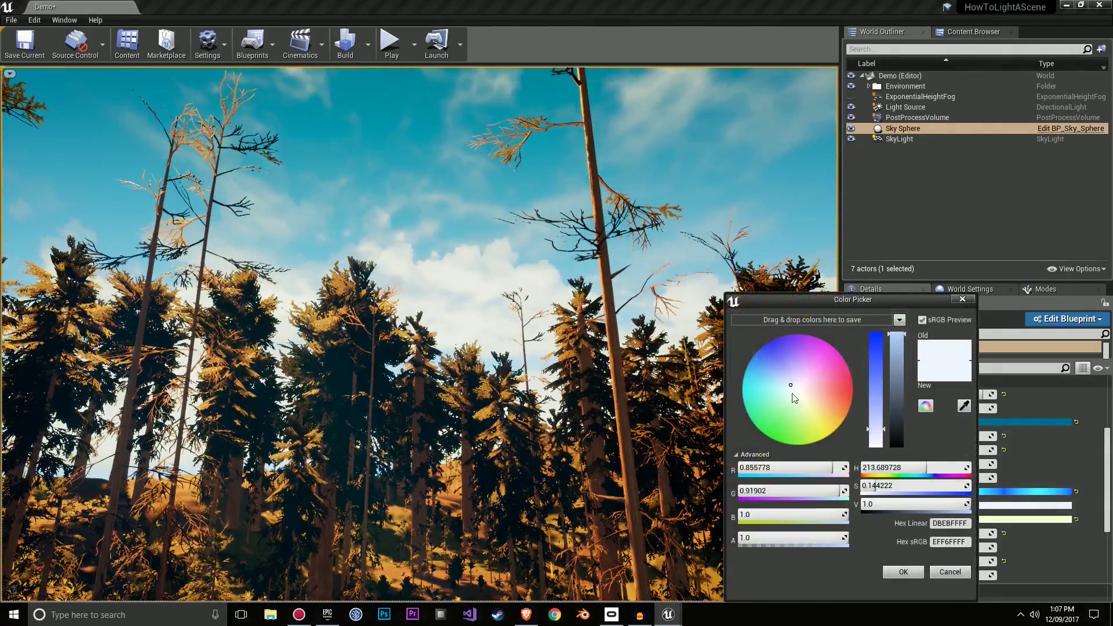
pyautogui.moveTo(794, 398); pyautogui.dragTo(839, 384)
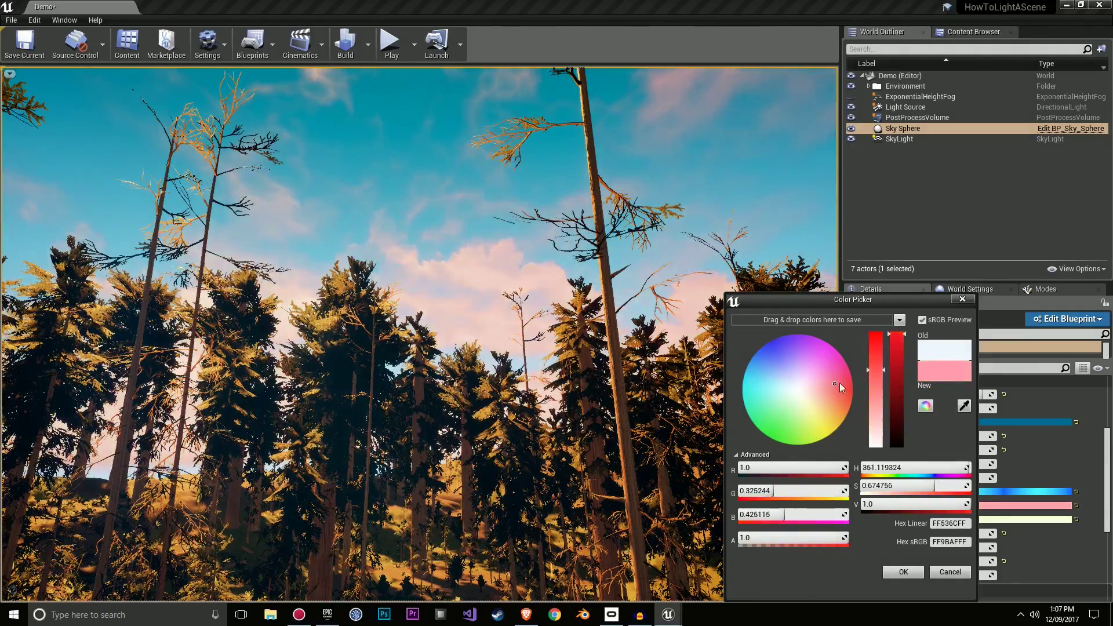
pyautogui.hotkey('ctrl', 'z')
pyautogui.click(962, 299)
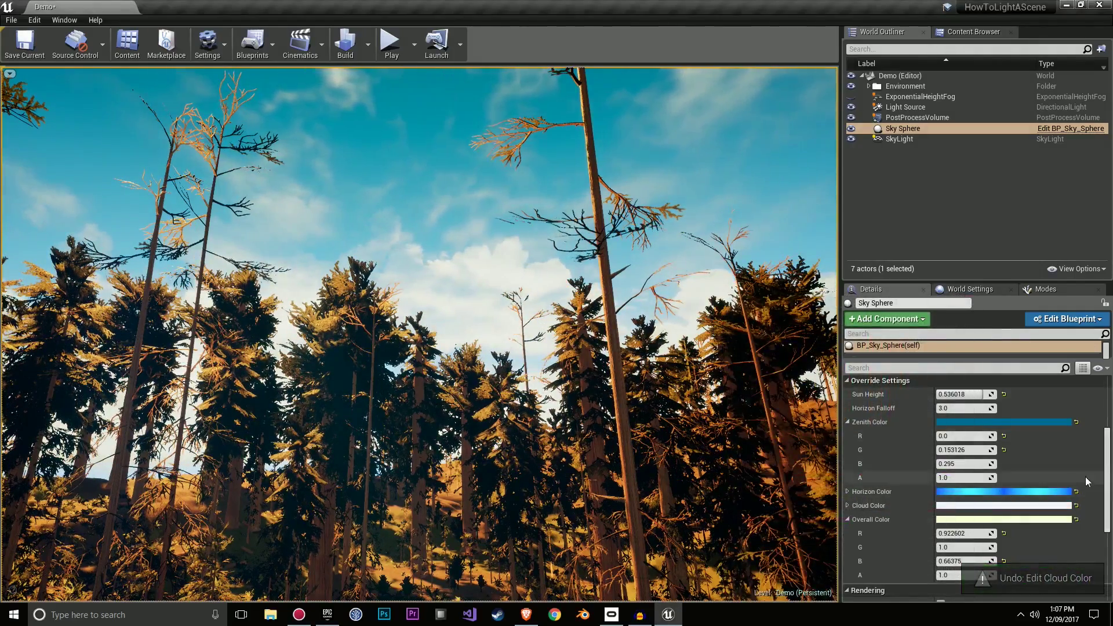
# Compare the clouds by resetting Cloud Opacity to its default of 0.7 twice, setting it back to 1.5 each time.
pyautogui.scroll(4, 939, 481)
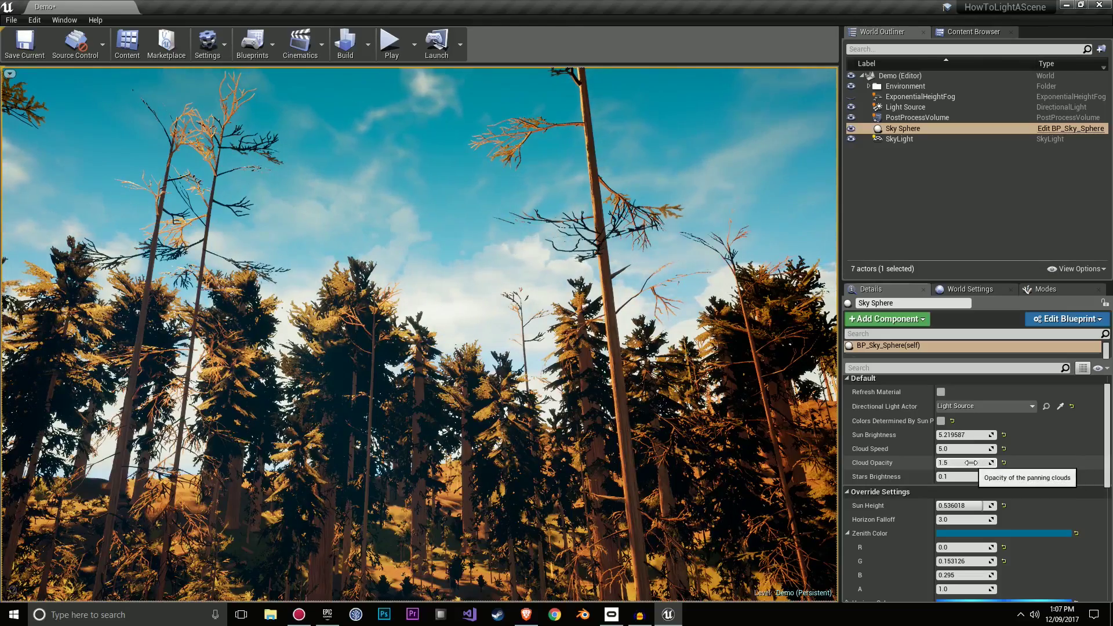
pyautogui.click(1004, 463)
pyautogui.moveTo(667, 377); pyautogui.dragTo(829, 385, button='right')
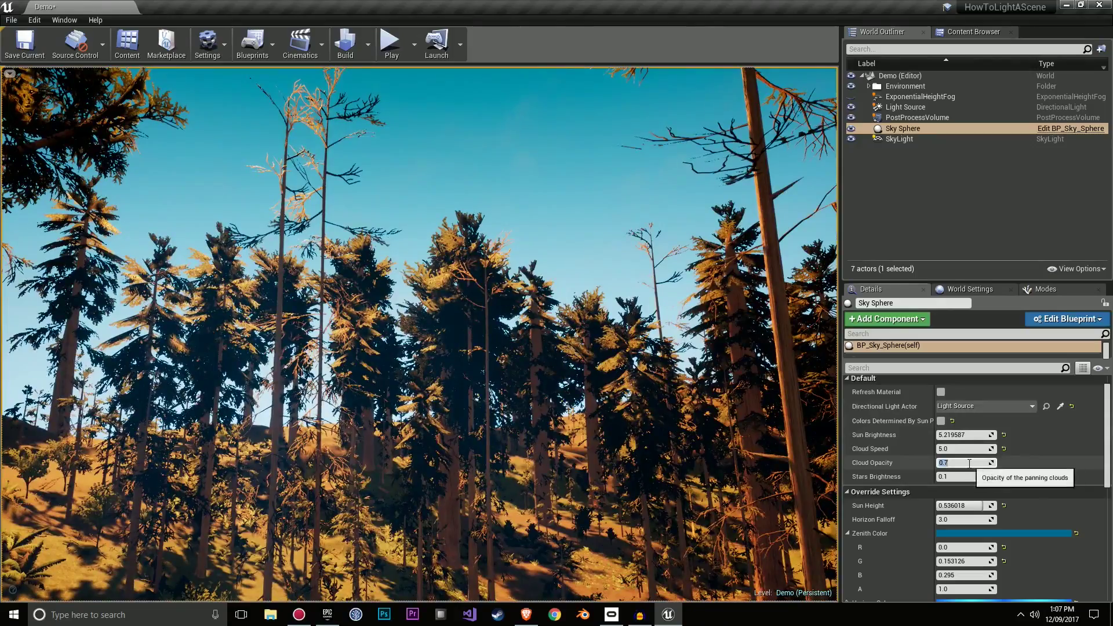
pyautogui.press('Return')
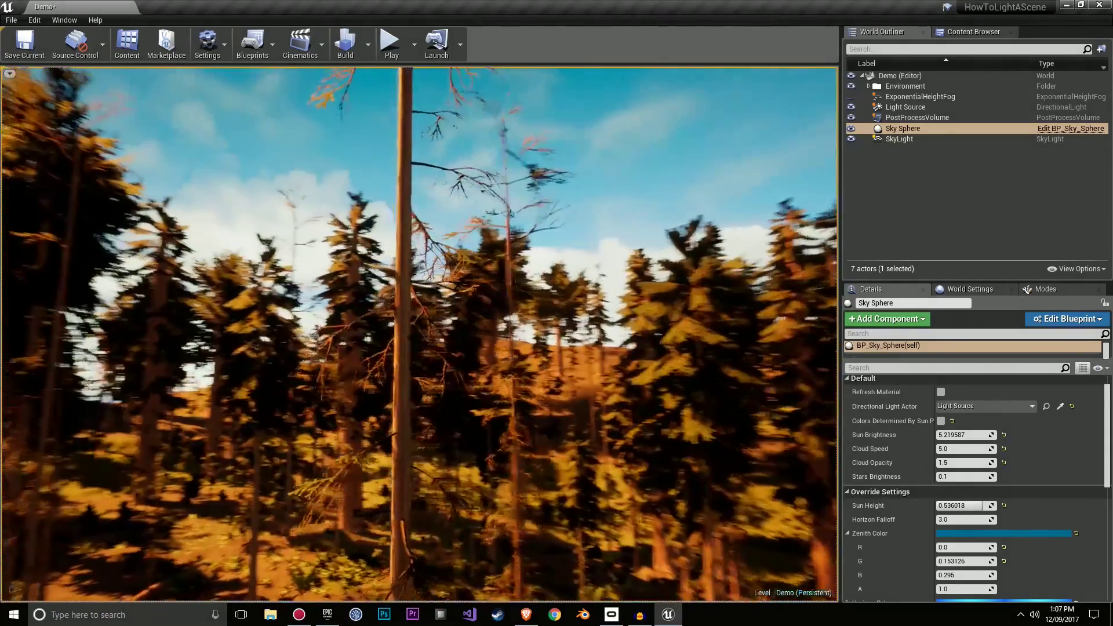
pyautogui.click(1003, 462)
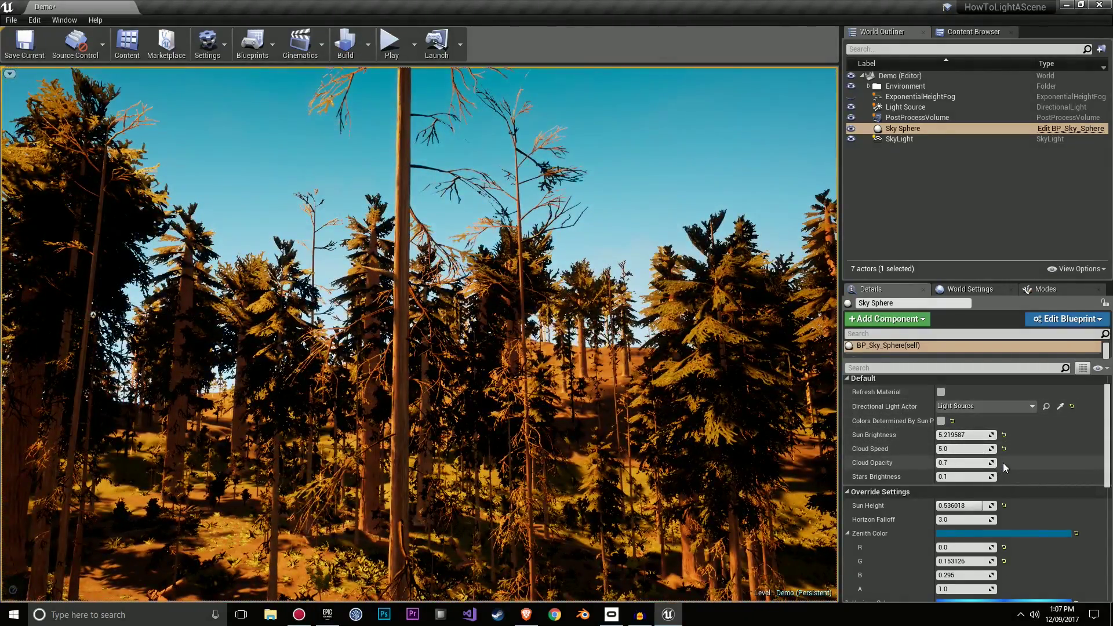
pyautogui.click(977, 463)
pyautogui.write('1.5')
pyautogui.press('Return')
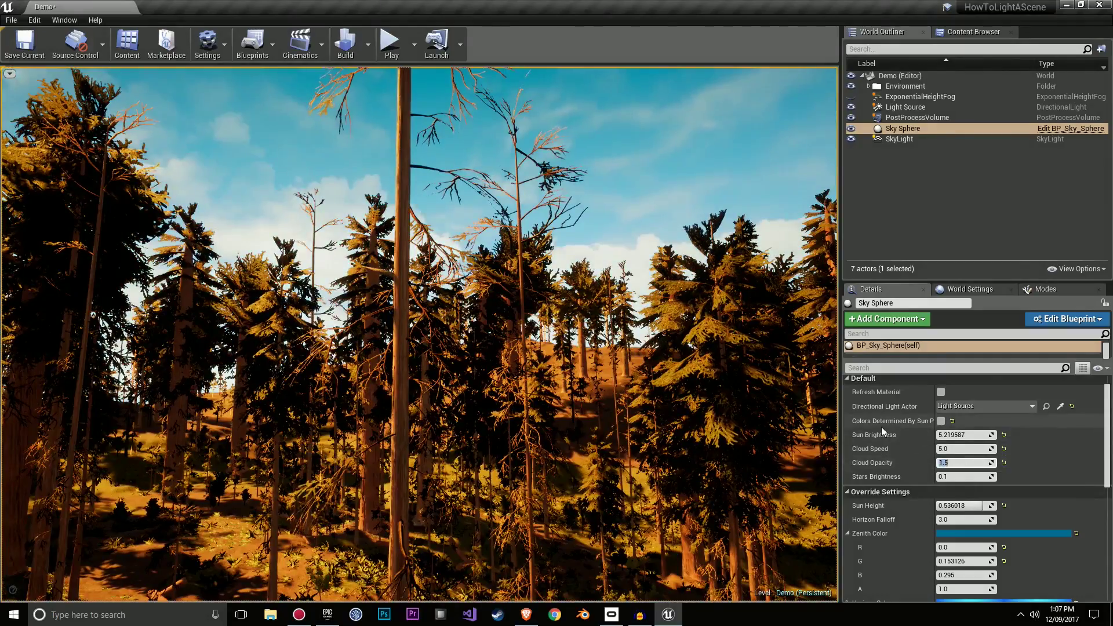
# Try lower Sun Brightness values such as 1.753302 and 2.945539 while viewing the sun, and undo the change.
pyautogui.moveTo(779, 400); pyautogui.dragTo(733, 370, button='right')
pyautogui.moveTo(780, 426); pyautogui.dragTo(835, 374, button='right')
pyautogui.moveTo(400, 258); pyautogui.dragTo(394, 308, button='right')
pyautogui.moveTo(668, 332); pyautogui.dragTo(571, 260, button='right')
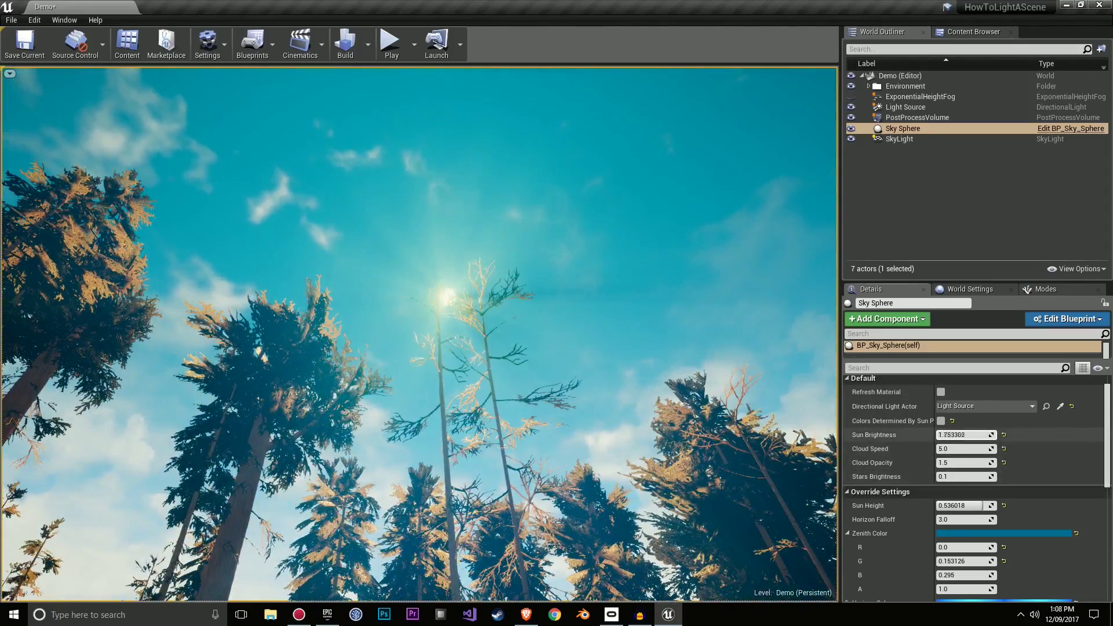
pyautogui.moveTo(939, 434); pyautogui.dragTo(922, 433)
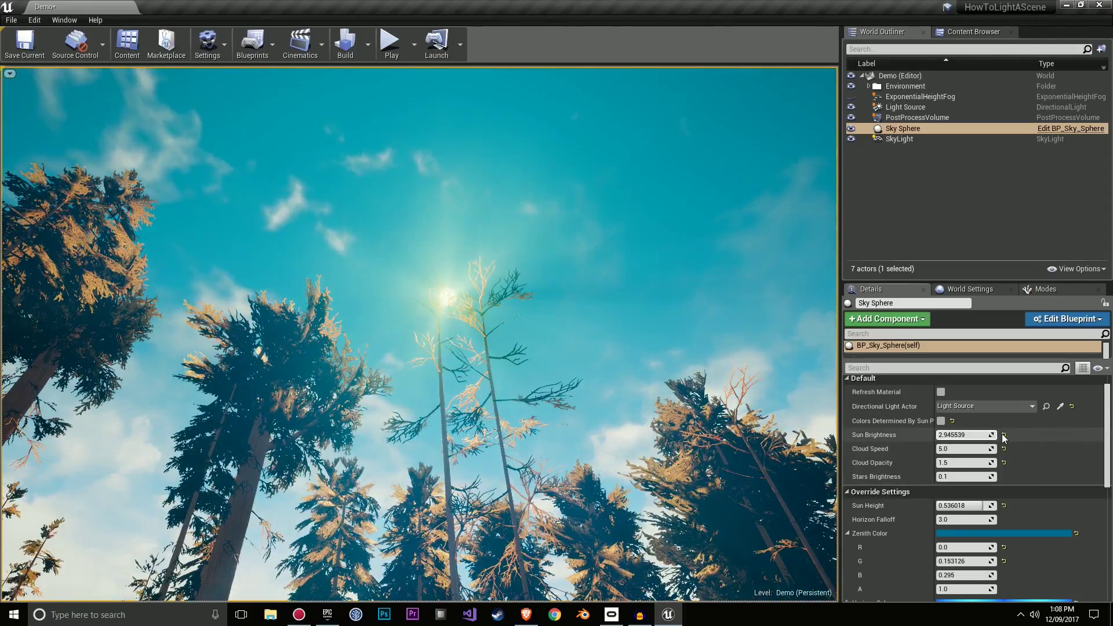
pyautogui.hotkey('ctrl', 'z')
# Collapse and re-expand Override Settings, and briefly switch Colors Determined By Sun Position on and off.
pyautogui.scroll(-2, 872, 461)
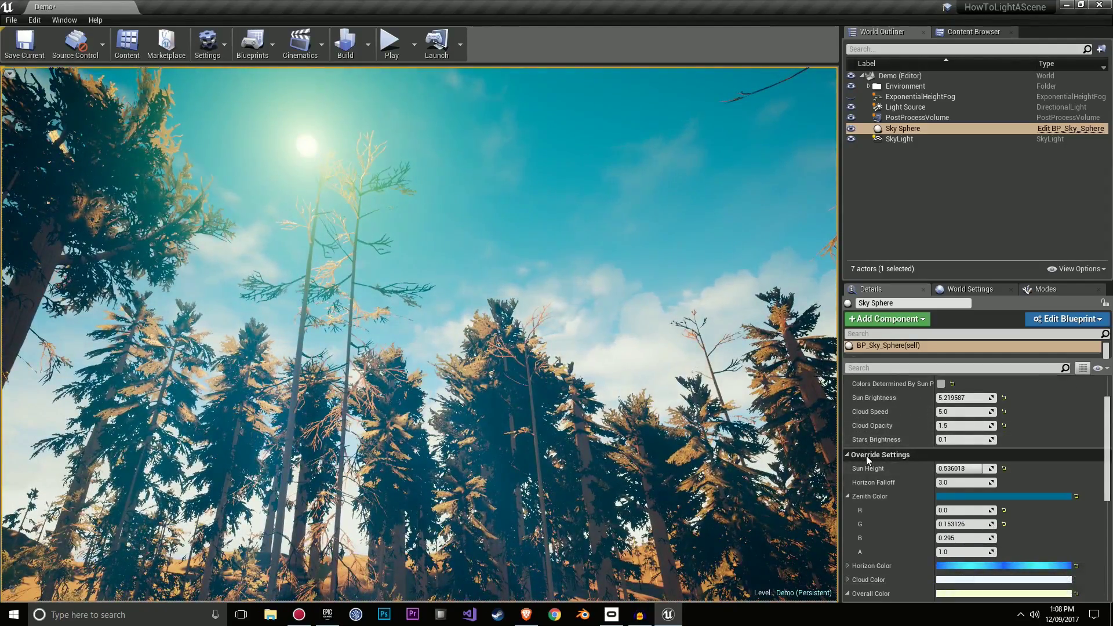
pyautogui.click(866, 455)
pyautogui.click(877, 453)
pyautogui.scroll(3, 893, 461)
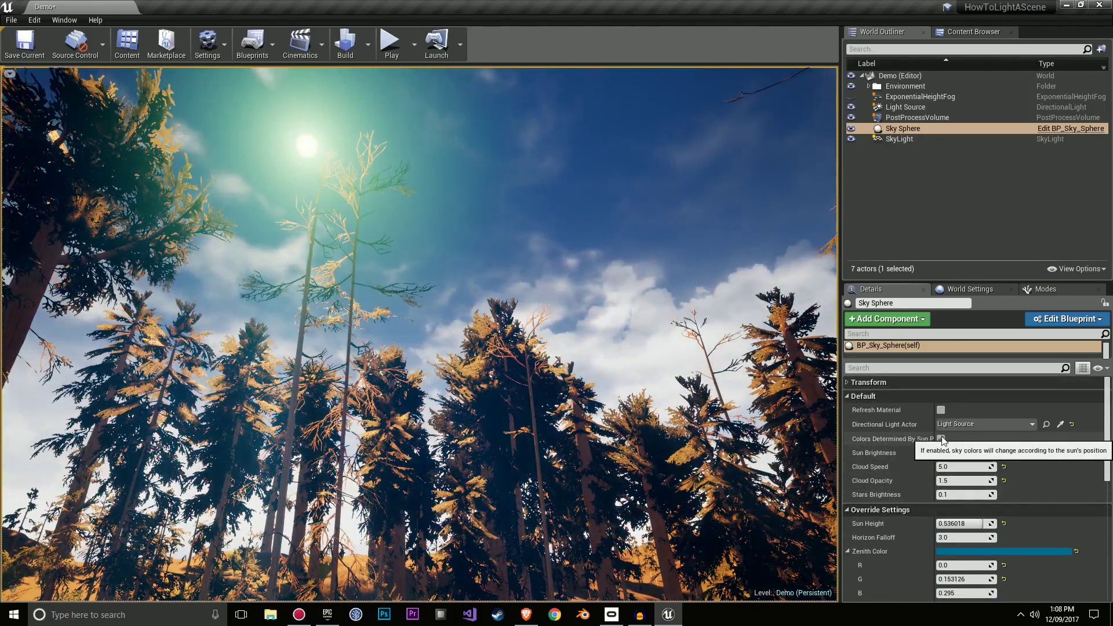
pyautogui.scroll(-1, 909, 509)
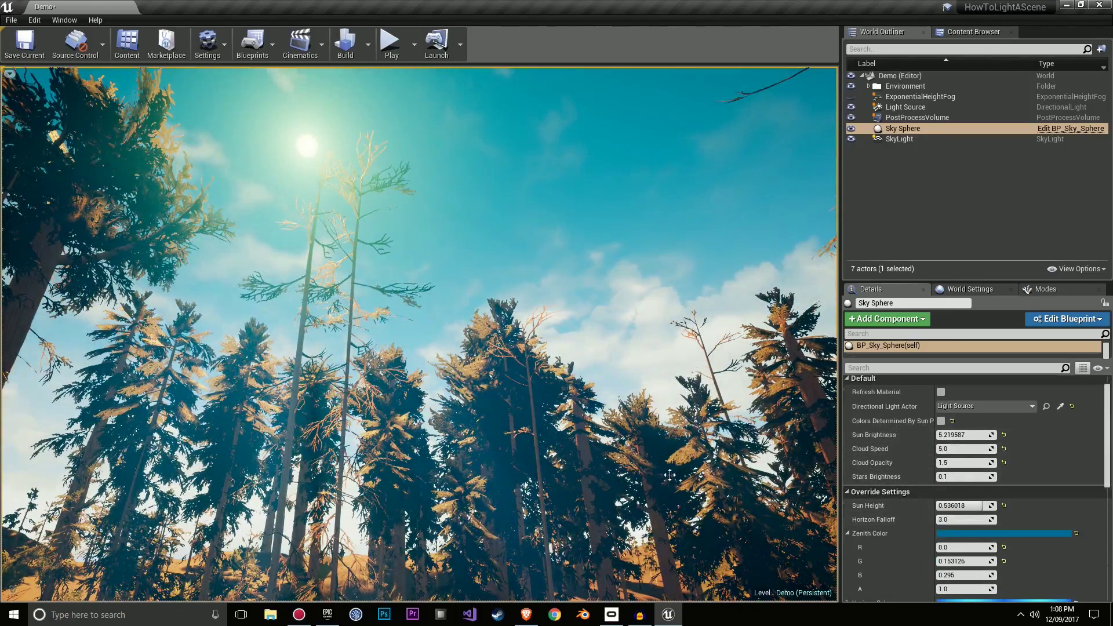
pyautogui.moveTo(649, 371); pyautogui.dragTo(761, 367, button='right')
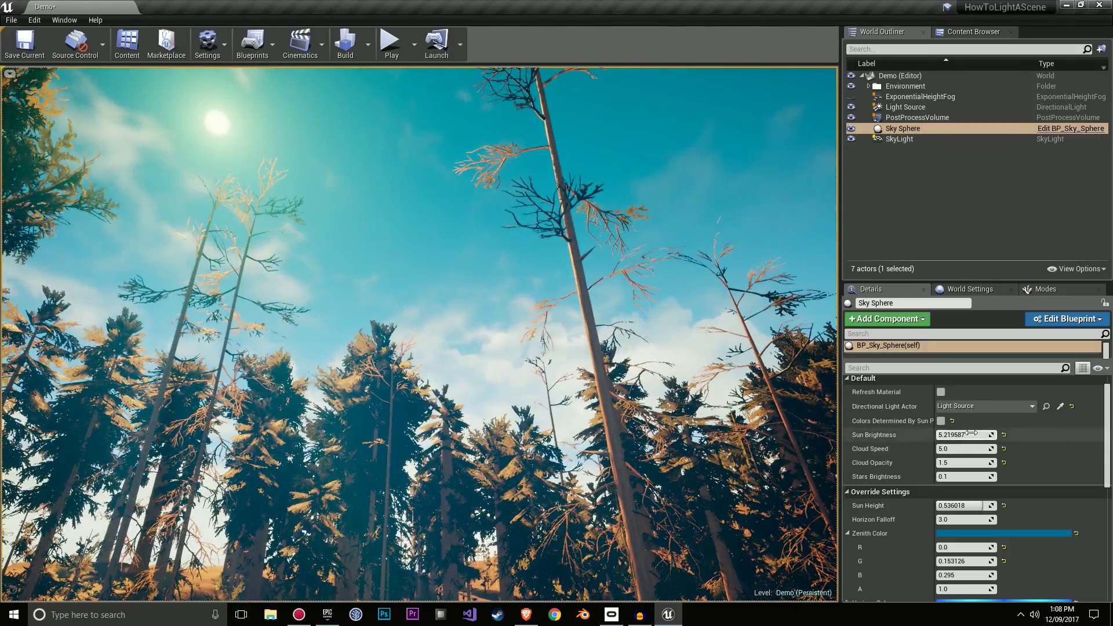
pyautogui.scroll(-1, 910, 507)
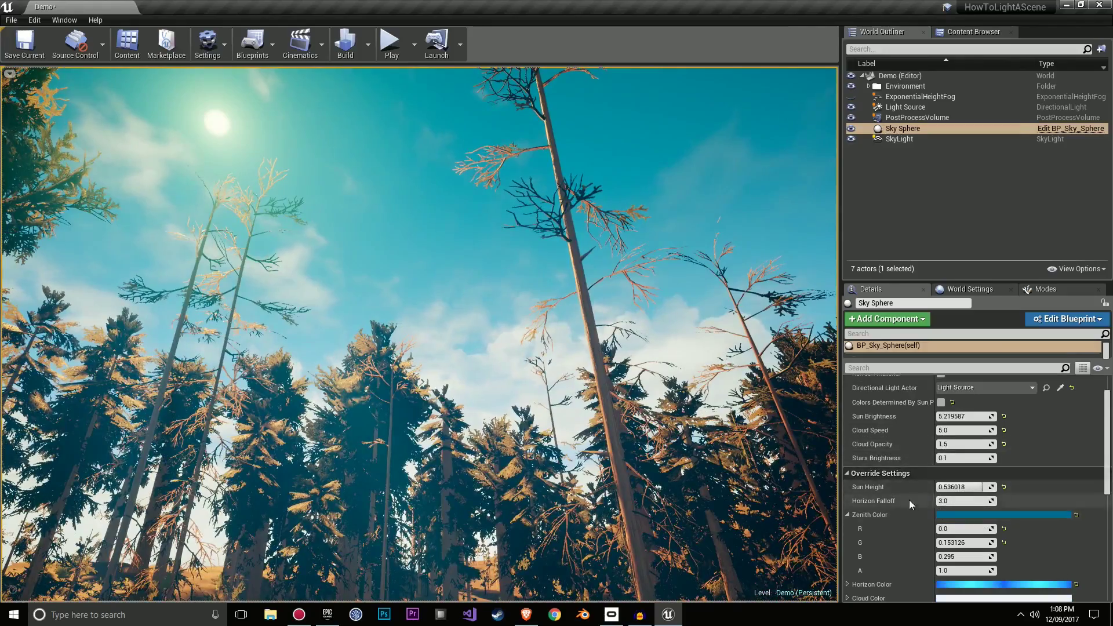
# Compare the sky by toggling Colors Determined By Sun Position repeatedly, leaving the option disabled.
pyautogui.click(939, 399)
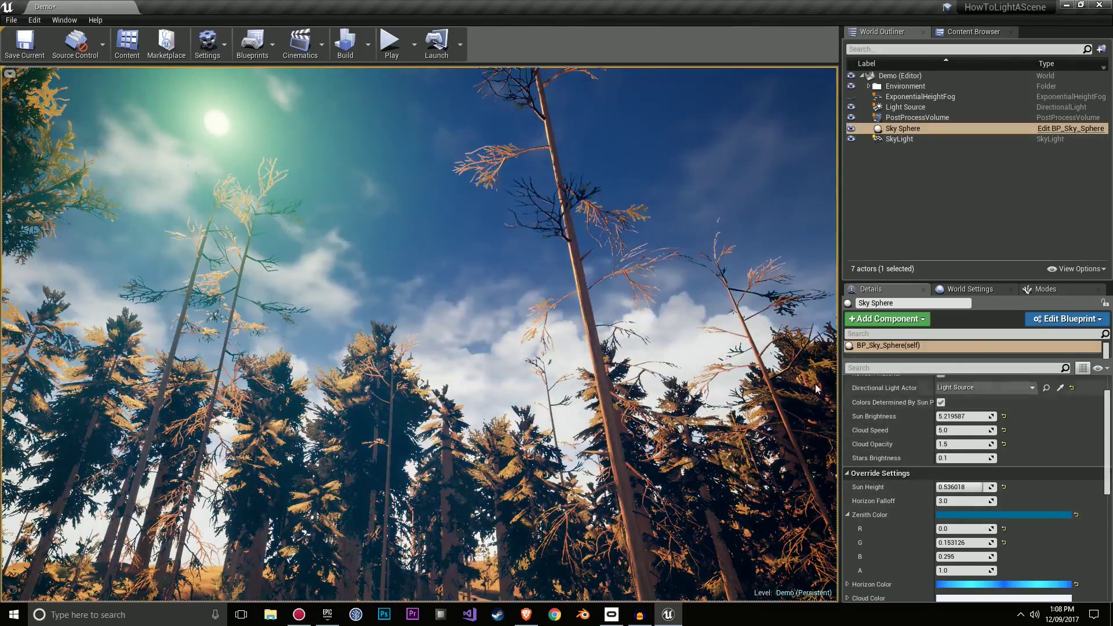
pyautogui.moveTo(770, 371); pyautogui.dragTo(736, 405, button='right')
pyautogui.moveTo(415, 272); pyautogui.dragTo(409, 252, button='right')
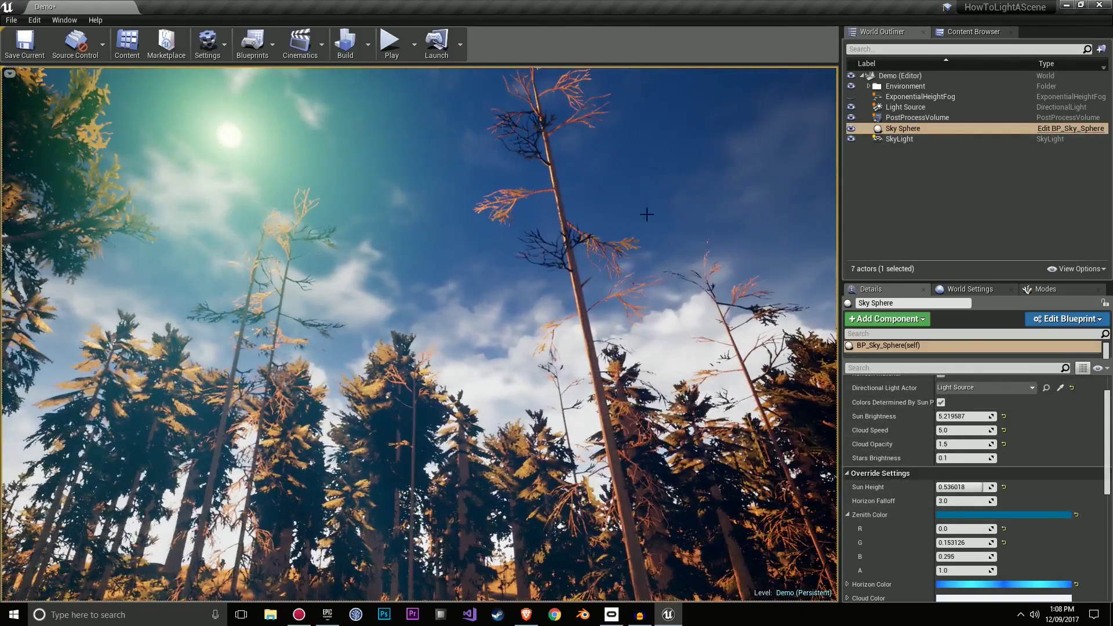
pyautogui.click(941, 401)
pyautogui.click(941, 402)
pyautogui.click(941, 402)
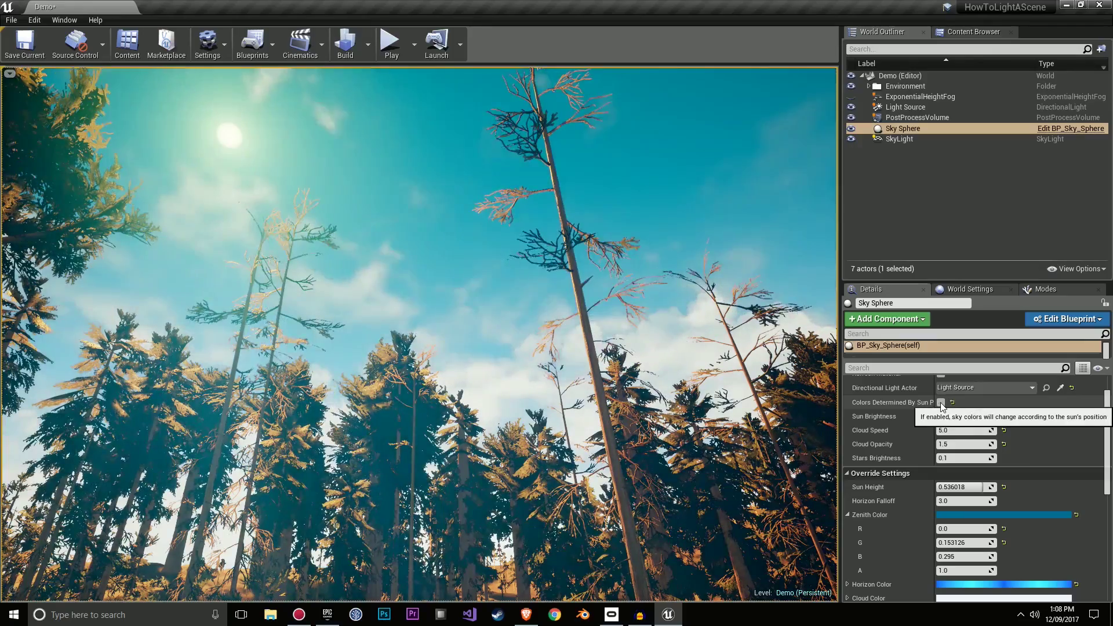
pyautogui.click(941, 402)
pyautogui.click(941, 401)
pyautogui.click(940, 401)
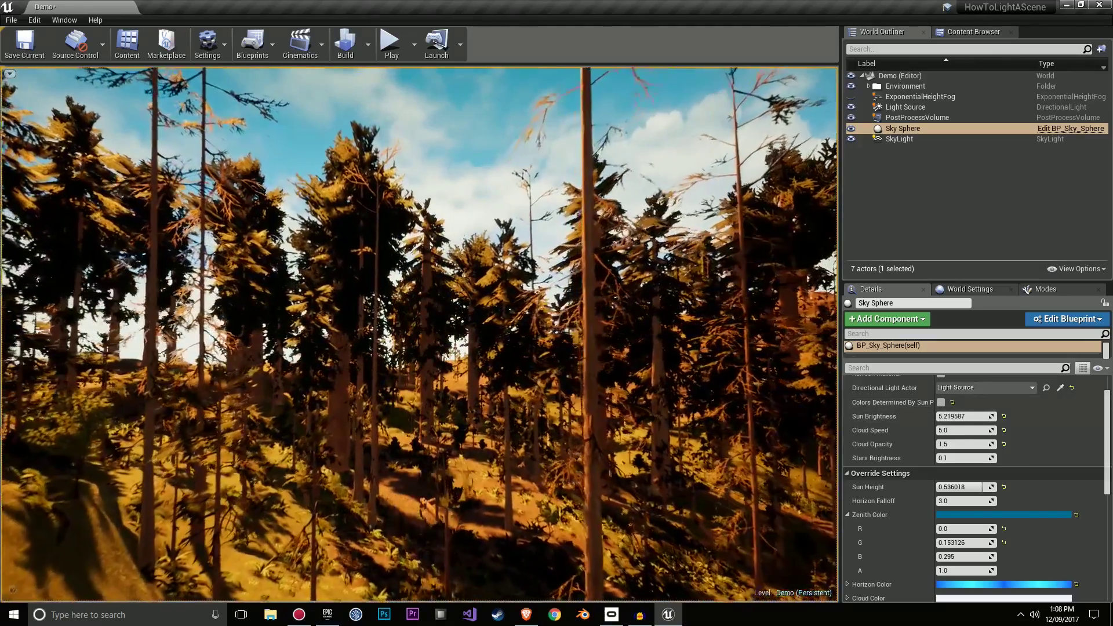
# Enable Light Shaft Occlusion on the Light Source, comparing the sun and trees with it on and off.
pyautogui.click(905, 106)
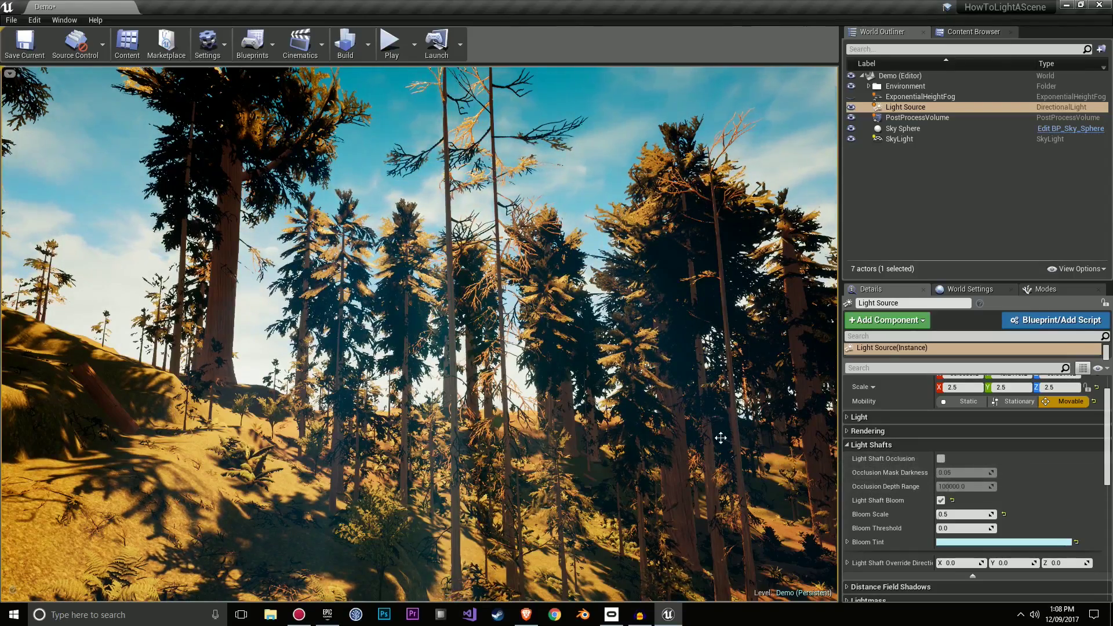
pyautogui.moveTo(721, 437); pyautogui.dragTo(720, 411, button='right')
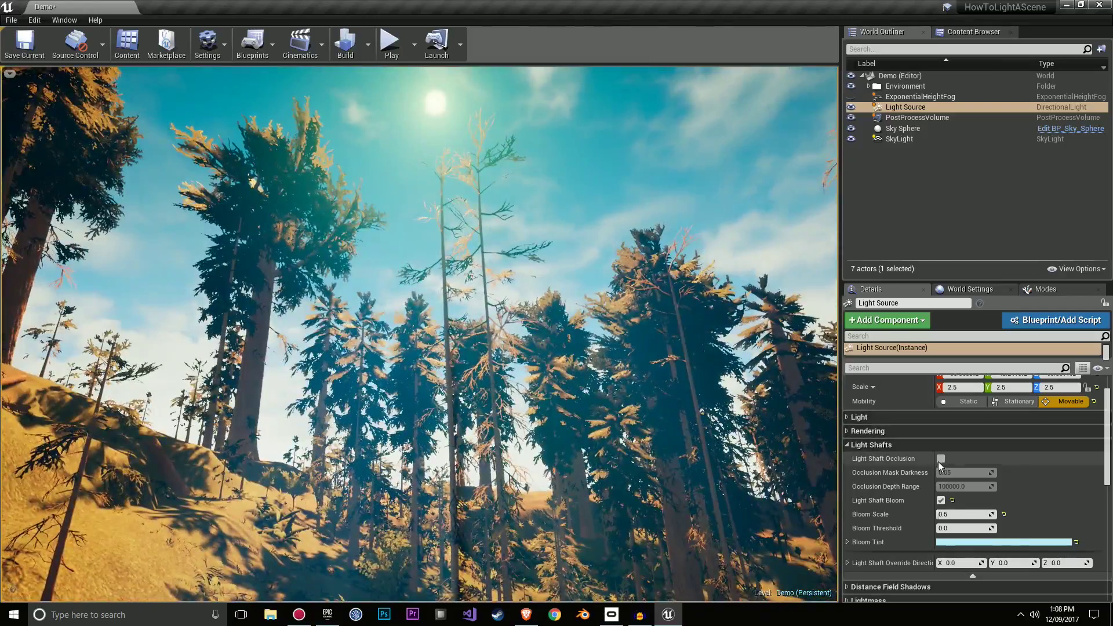
pyautogui.click(940, 458)
pyautogui.moveTo(721, 371)
pyautogui.mouseDown(button='right')
pyautogui.moveTo(721, 429)
pyautogui.moveTo(721, 370)
pyautogui.mouseUp(button='right')
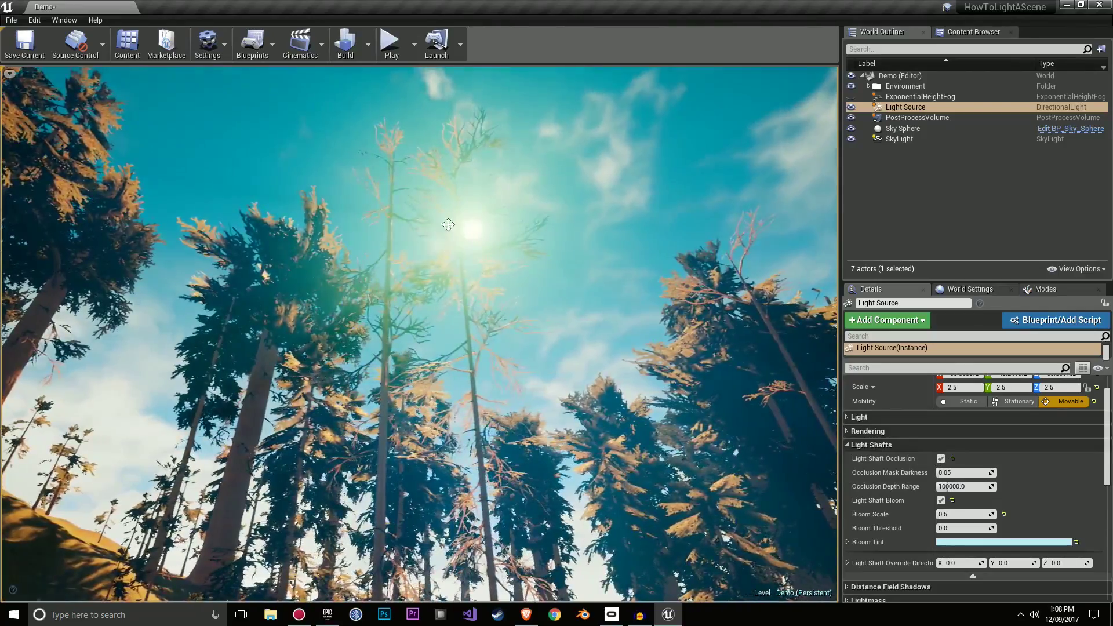
pyautogui.moveTo(448, 224); pyautogui.dragTo(445, 216, button='right')
pyautogui.click(940, 459)
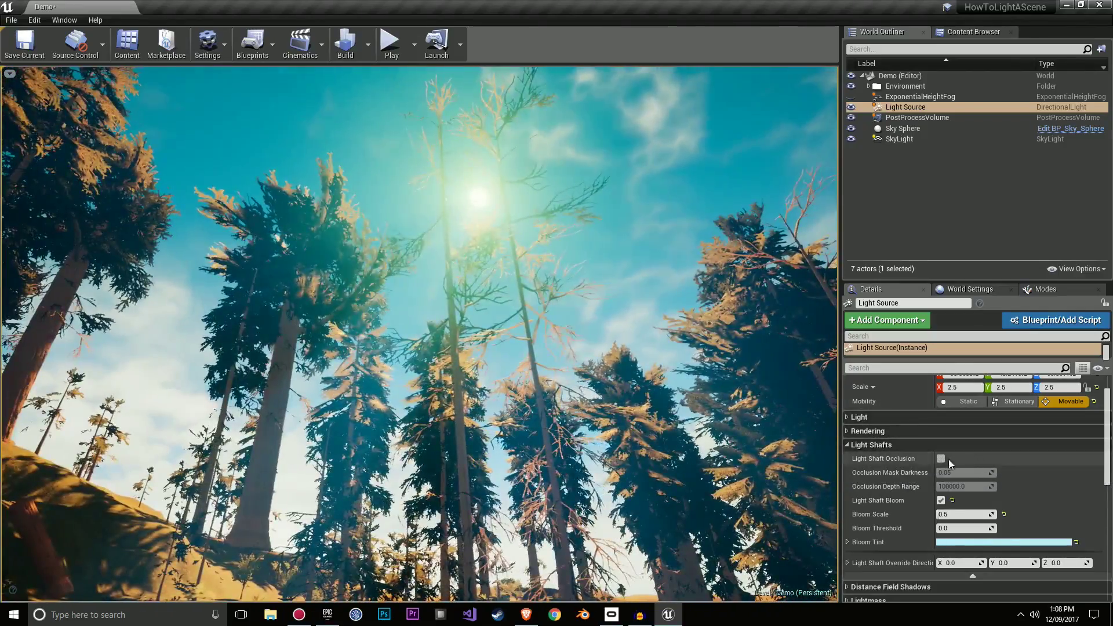
pyautogui.click(939, 458)
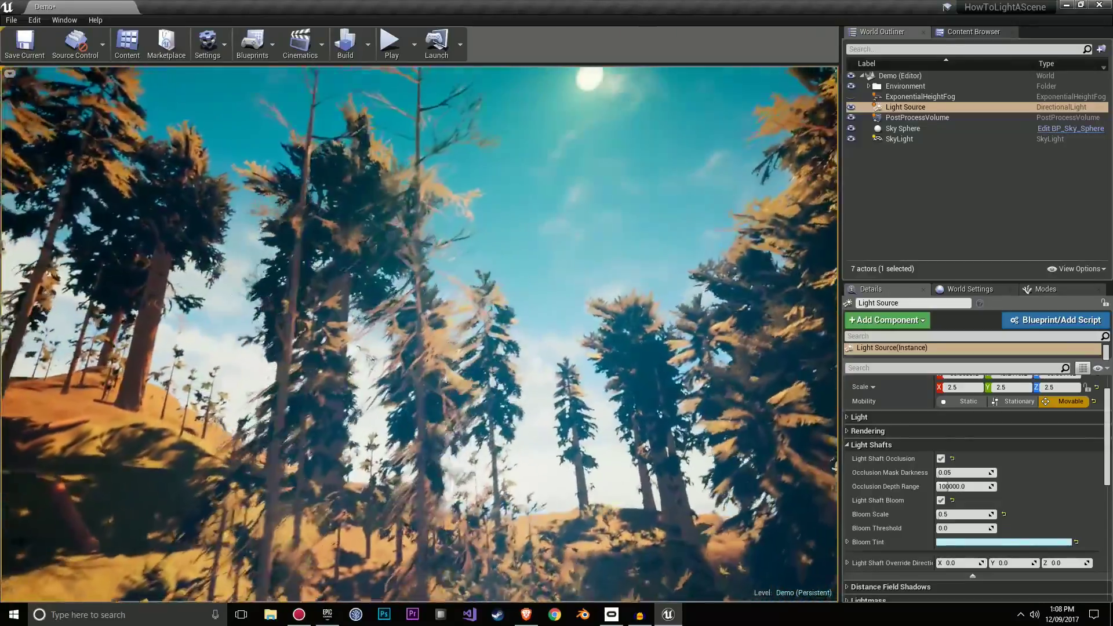
# Hide the PostProcessVolume to view the forest without its post-processing.
pyautogui.moveTo(419, 334)
pyautogui.mouseDown(button='right')
pyautogui.moveTo(388, 423)
pyautogui.moveTo(406, 481)
pyautogui.moveTo(420, 313)
pyautogui.mouseUp(button='right')
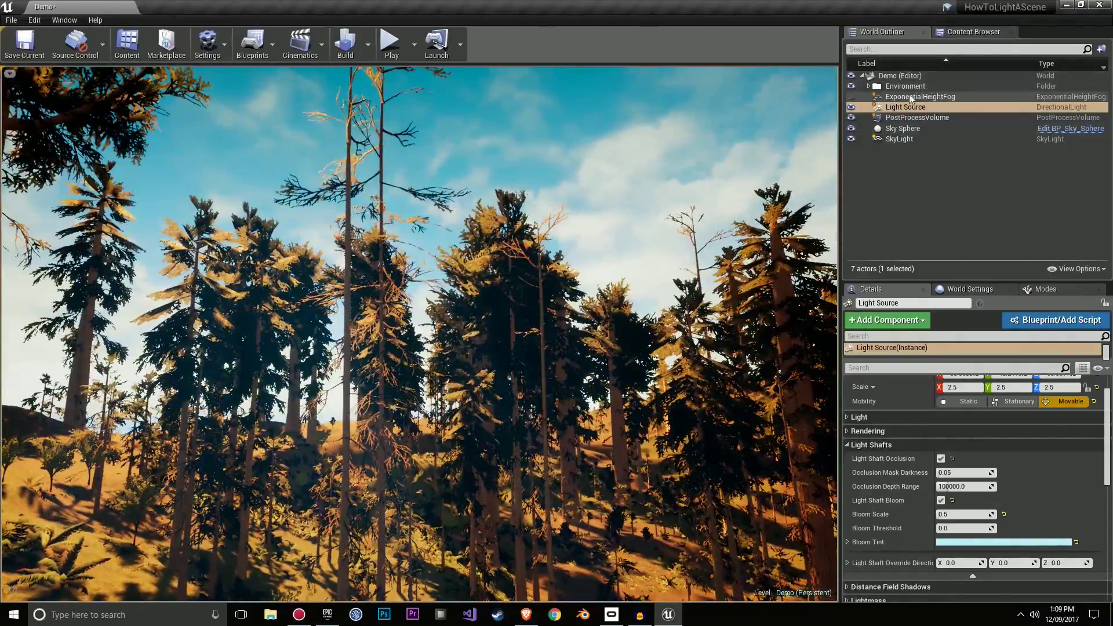
pyautogui.moveTo(626, 261); pyautogui.dragTo(573, 290, button='right')
pyautogui.click(850, 119)
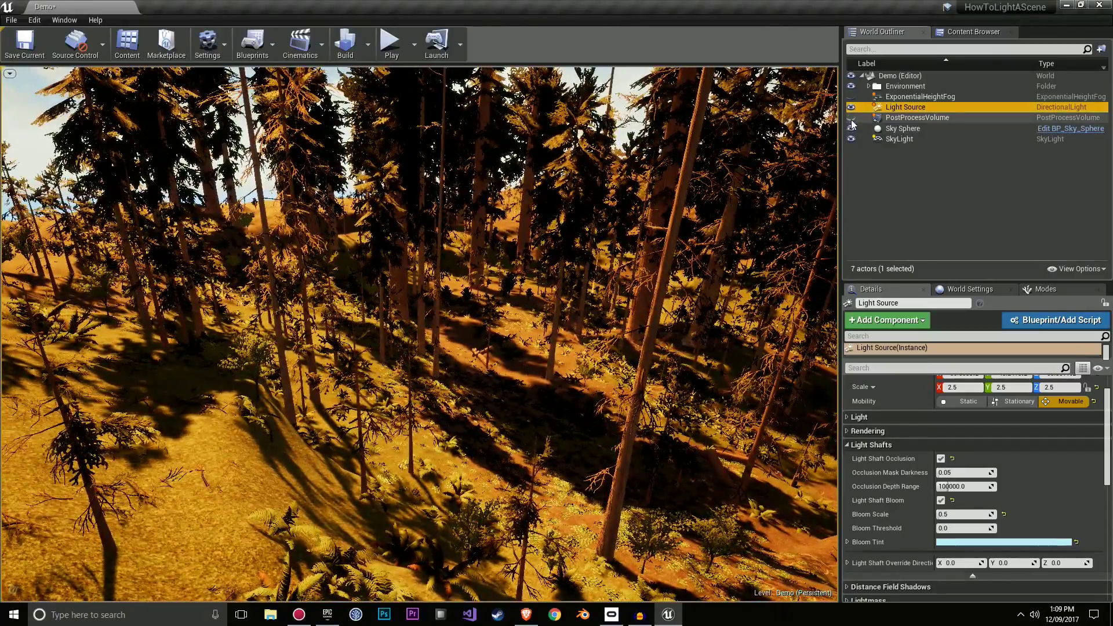
# Review the settings of the SkyLight, Sky Sphere and Light Source actors while looking across the forest and sky.
pyautogui.moveTo(584, 199); pyautogui.dragTo(779, 121, button='right')
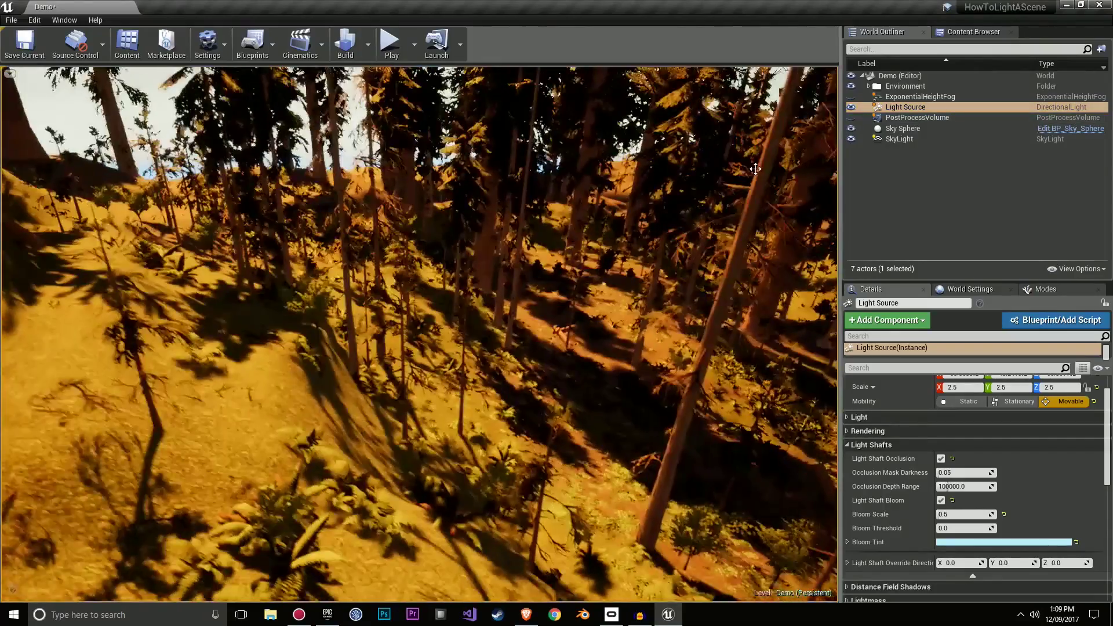
pyautogui.click(920, 138)
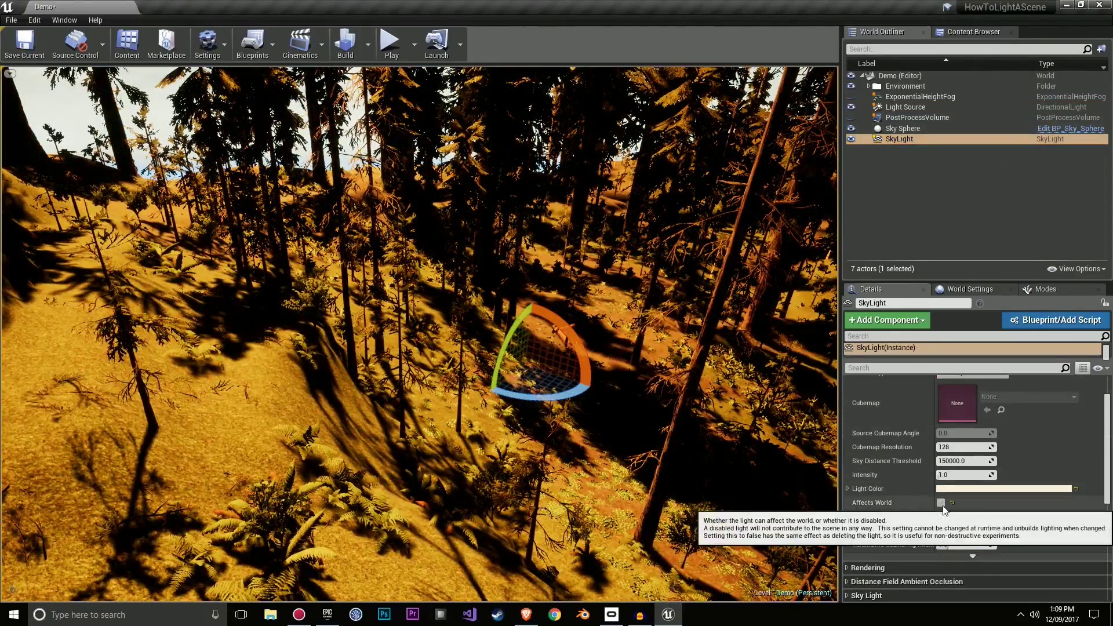
pyautogui.click(902, 128)
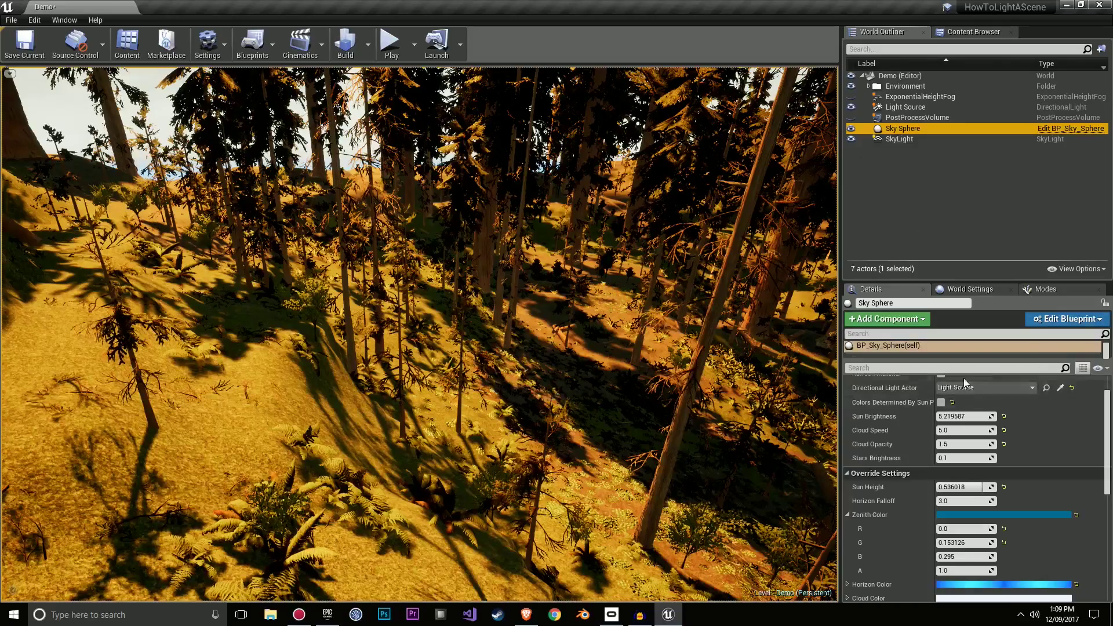
pyautogui.scroll(2, 963, 378)
pyautogui.click(922, 107)
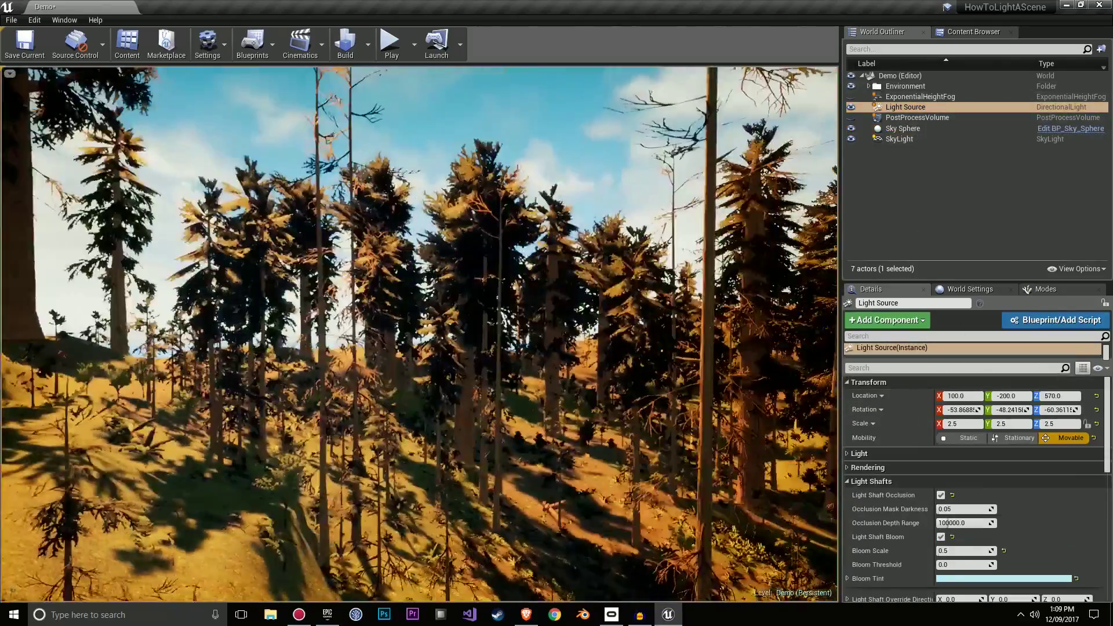
pyautogui.moveTo(805, 139); pyautogui.dragTo(805, 89, button='right')
# Make the ExponentialHeightFog visible, comparing the sky and forest with the fog on and off and leaving it on.
pyautogui.click(945, 98)
pyautogui.click(850, 97)
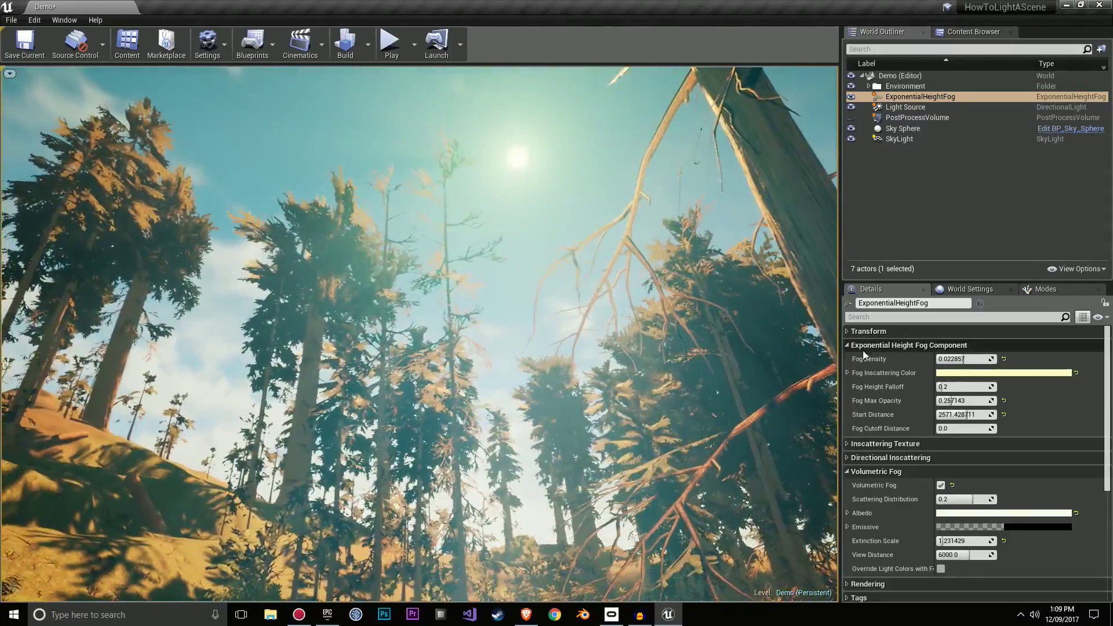
pyautogui.click(852, 99)
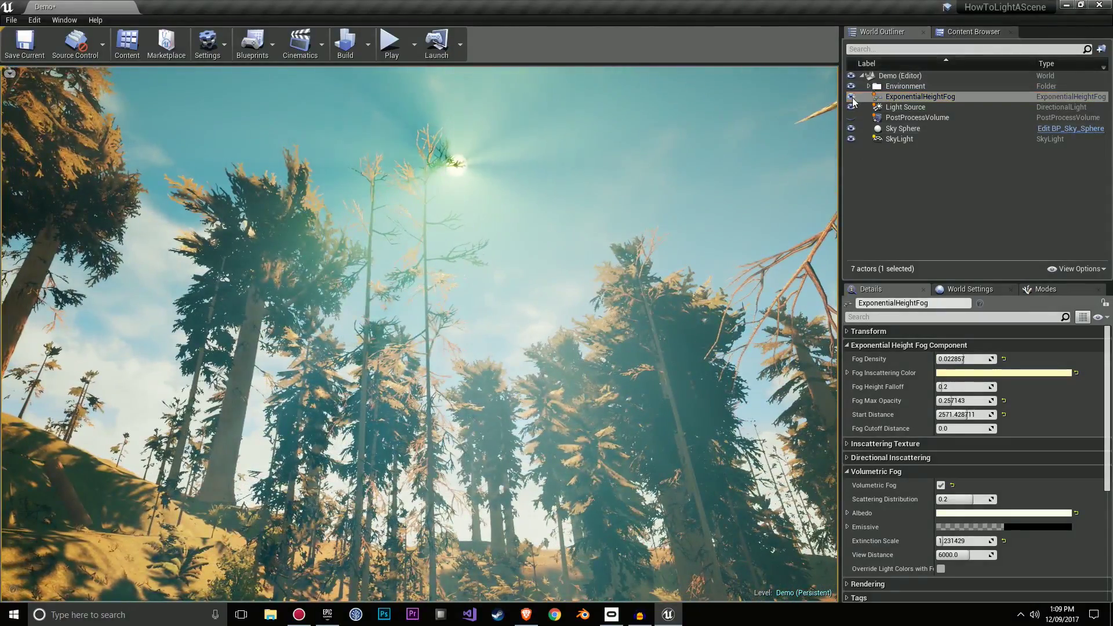
pyautogui.click(851, 97)
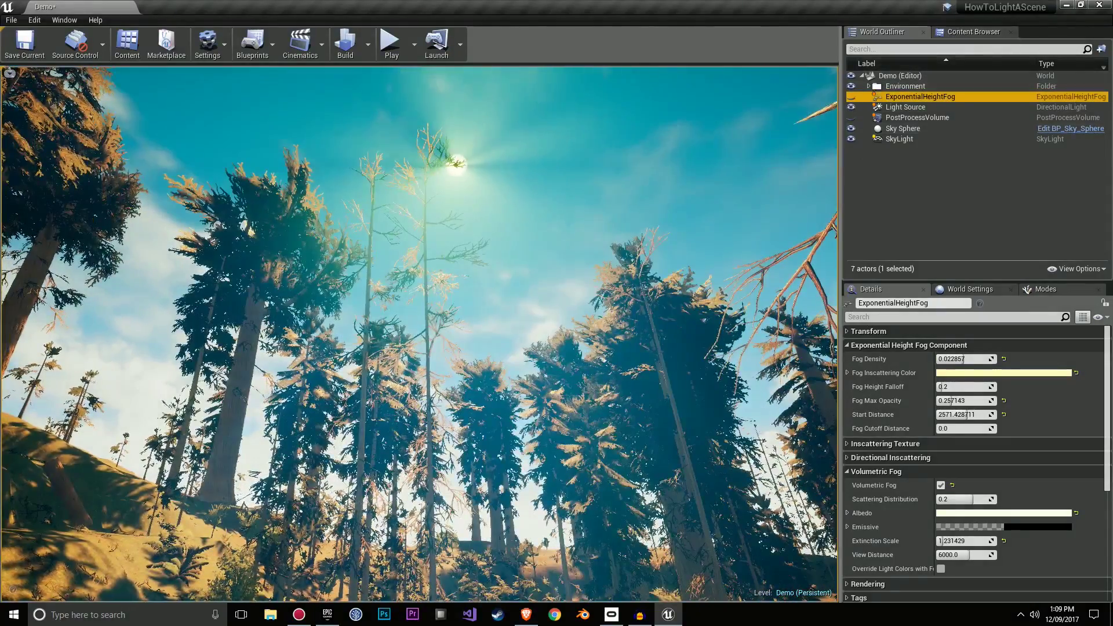
pyautogui.moveTo(740, 145); pyautogui.dragTo(835, 290, button='right')
pyautogui.click(850, 97)
pyautogui.moveTo(517, 210)
pyautogui.mouseDown(button='right')
pyautogui.moveTo(528, 214)
pyautogui.moveTo(518, 211)
pyautogui.mouseUp(button='right')
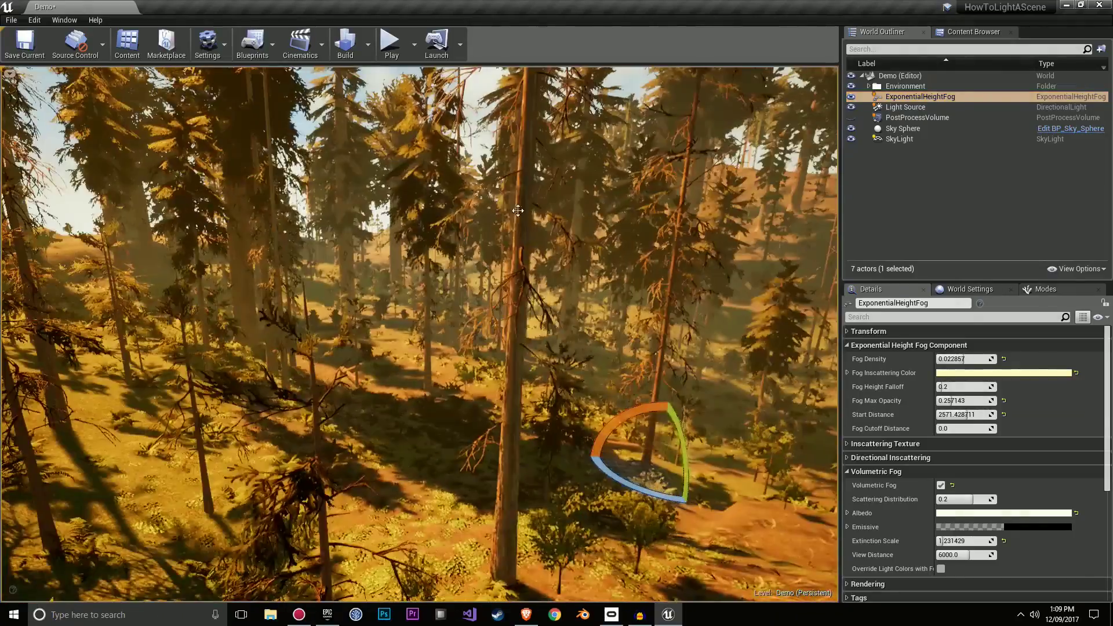
pyautogui.moveTo(390, 336); pyautogui.dragTo(436, 314, button='right')
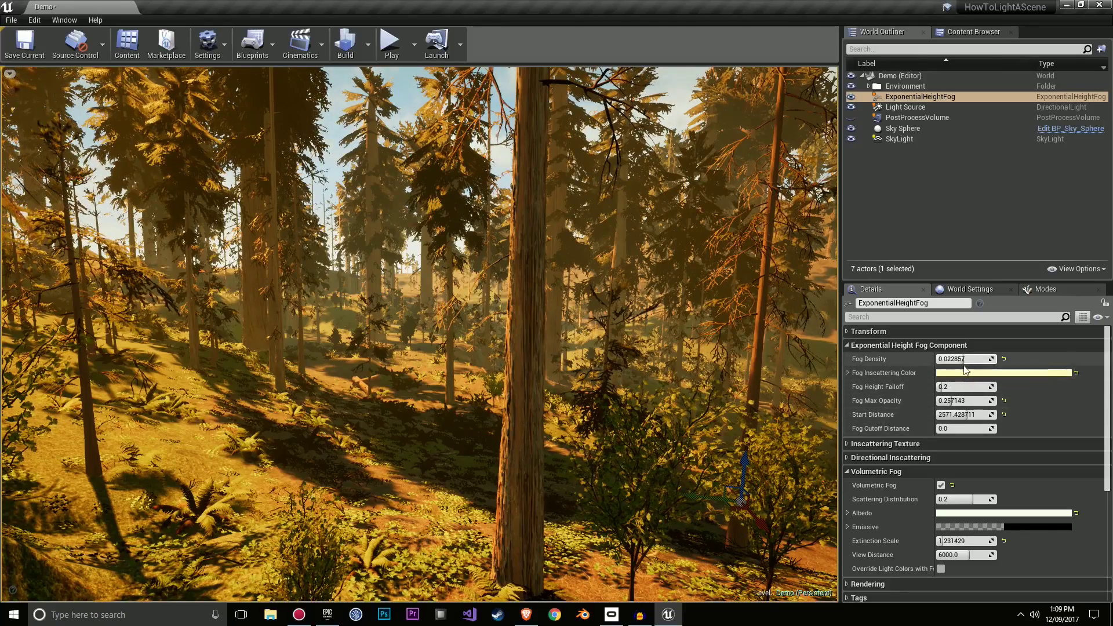
# Try a Fog Density of 0.04 and a green Fog Inscattering Color on the height fog, undoing each change.
pyautogui.moveTo(961, 357); pyautogui.dragTo(984, 357)
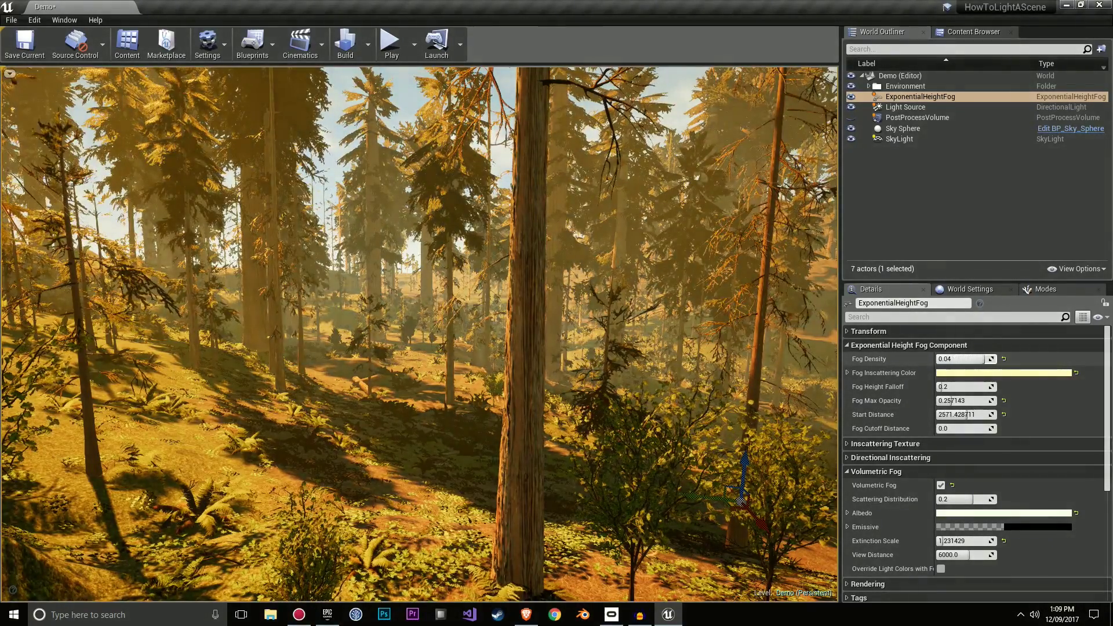
pyautogui.hotkey('ctrl', 'z')
pyautogui.click(963, 373)
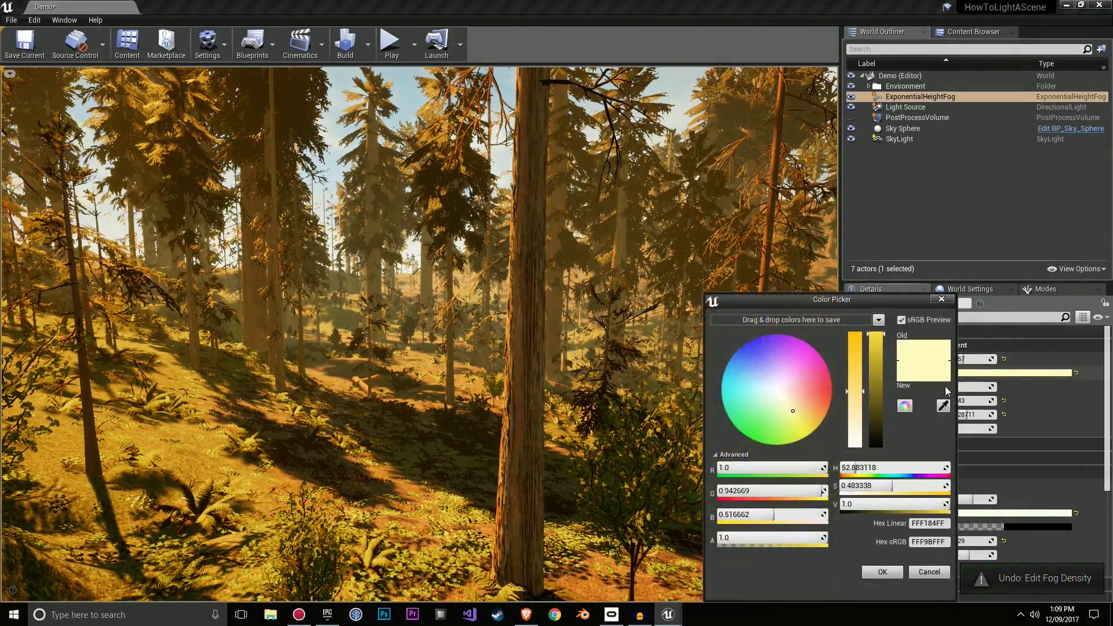
pyautogui.moveTo(794, 412); pyautogui.dragTo(752, 425)
pyautogui.hotkey('ctrl', 'z')
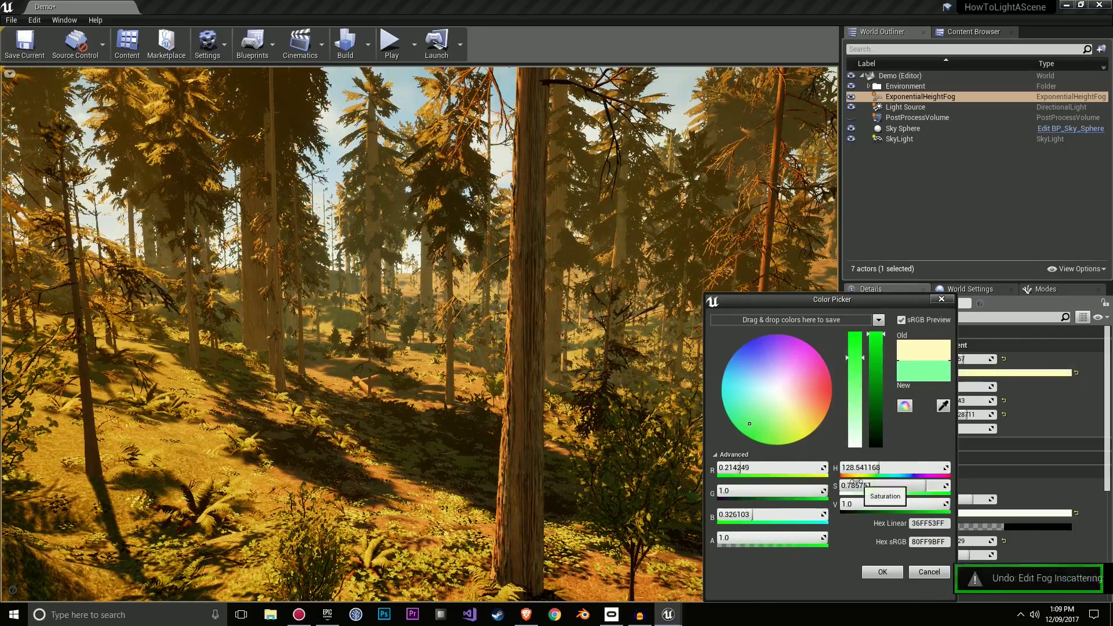
pyautogui.click(941, 299)
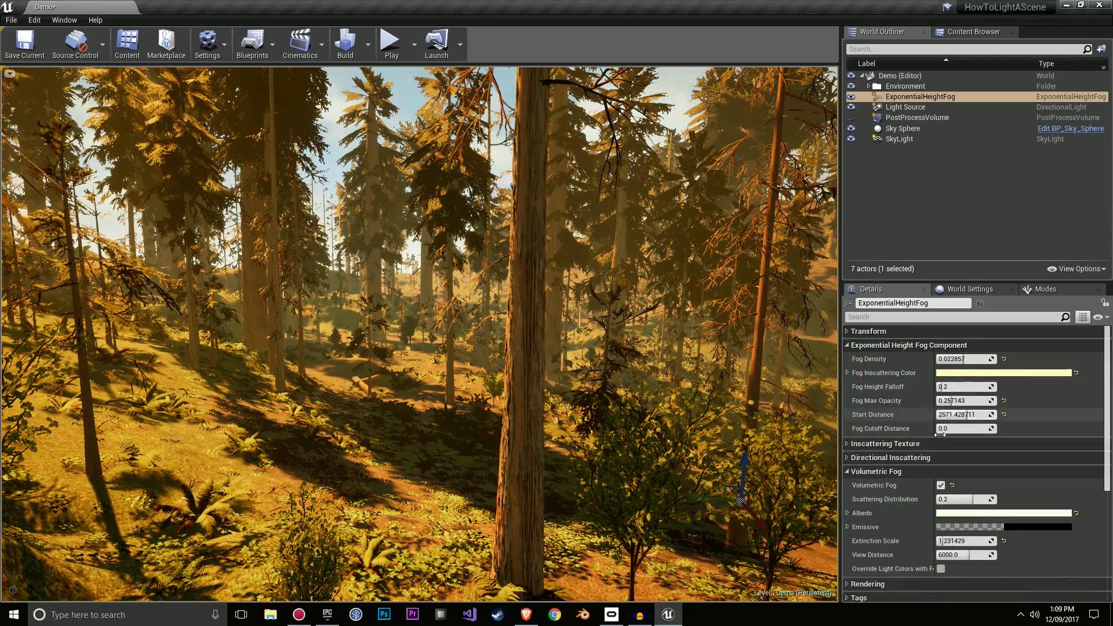
# Try a different Fog Max Opacity and a Start Distance of 0.0 on the height fog, undoing each change.
pyautogui.moveTo(980, 400); pyautogui.dragTo(937, 401)
pyautogui.hotkey('ctrl', 'z')
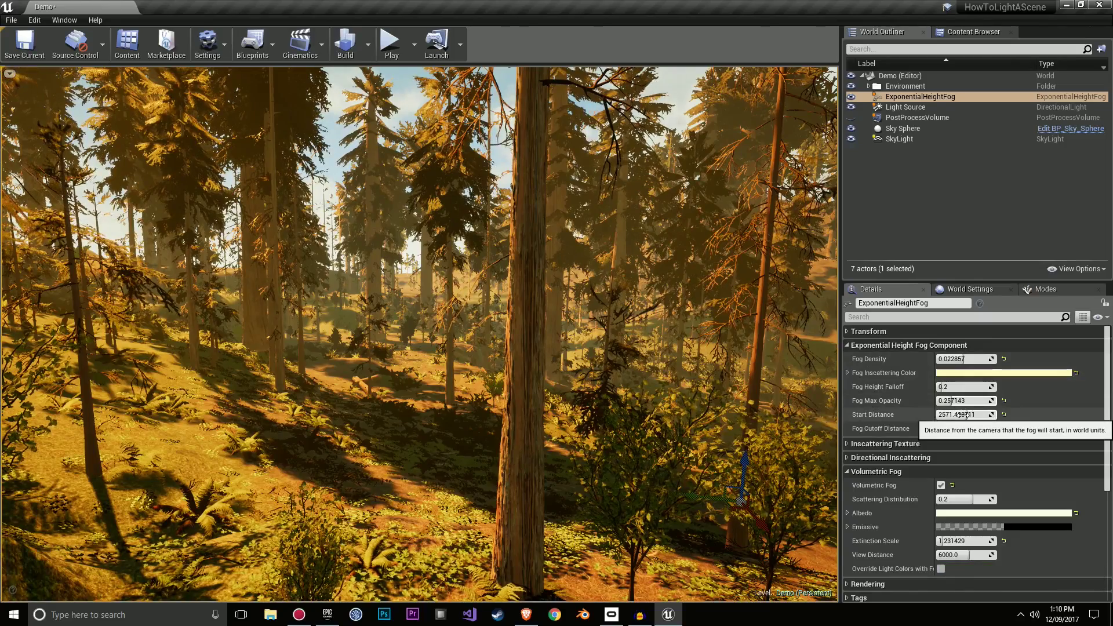
pyautogui.moveTo(962, 415); pyautogui.dragTo(974, 415)
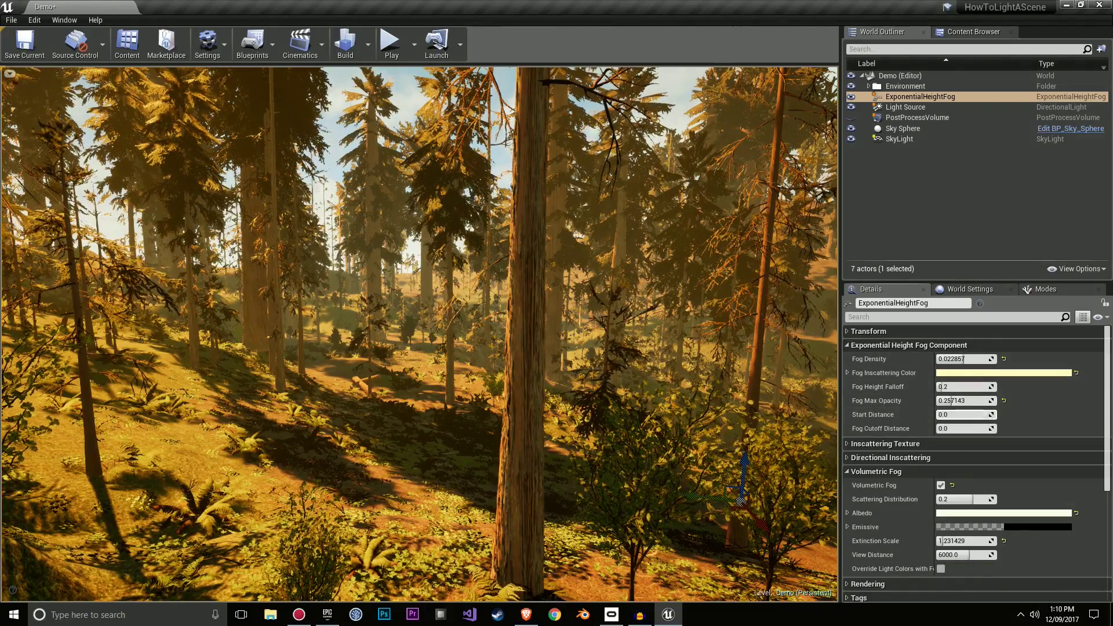
pyautogui.hotkey('ctrl', 'z')
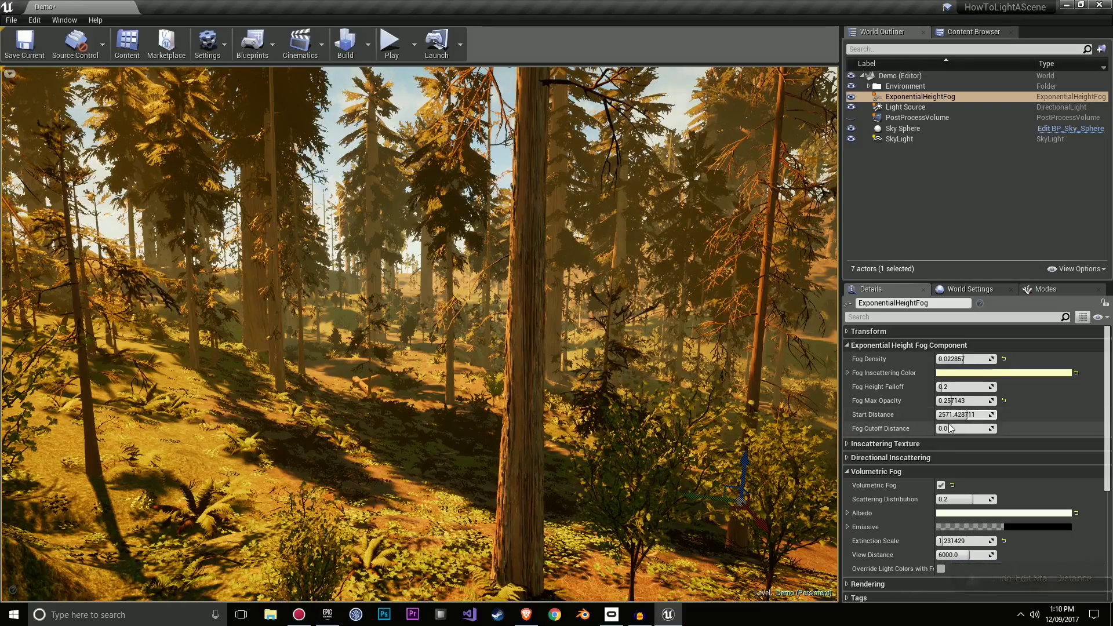
# Set the volumetric fog's Scattering Distribution to 0.762857 and Extinction Scale to 1.325714, checking the glow around the sun.
pyautogui.scroll(-5, 916, 441)
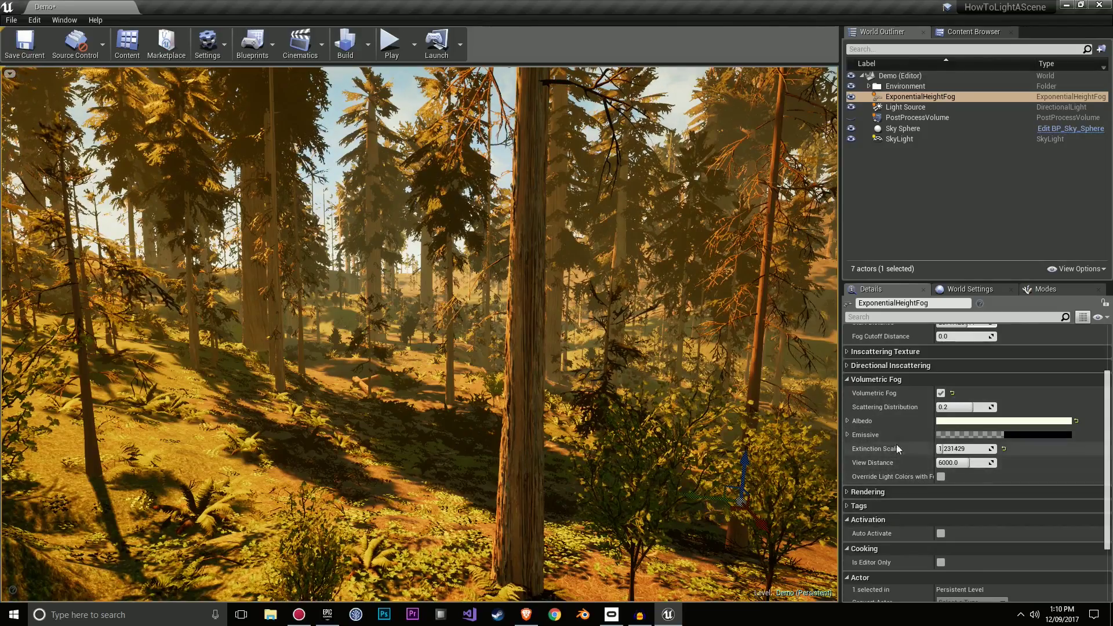
pyautogui.scroll(-1, 916, 411)
pyautogui.moveTo(535, 380); pyautogui.dragTo(488, 325, button='right')
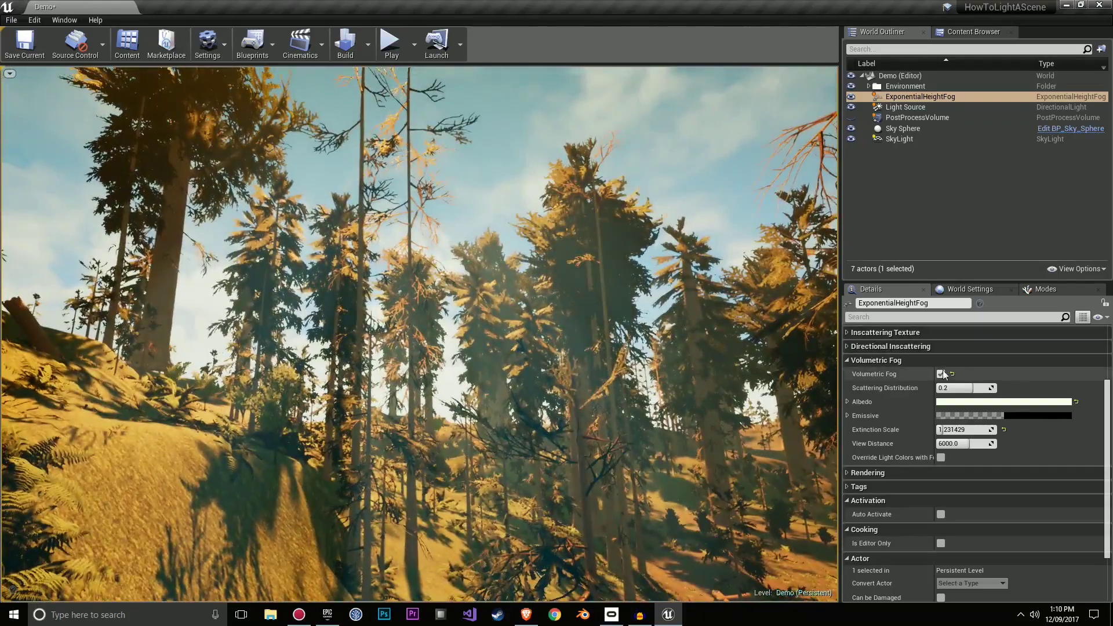
pyautogui.moveTo(963, 387); pyautogui.dragTo(991, 388)
pyautogui.moveTo(666, 359); pyautogui.dragTo(661, 284, button='right')
pyautogui.moveTo(417, 249); pyautogui.dragTo(426, 258, button='right')
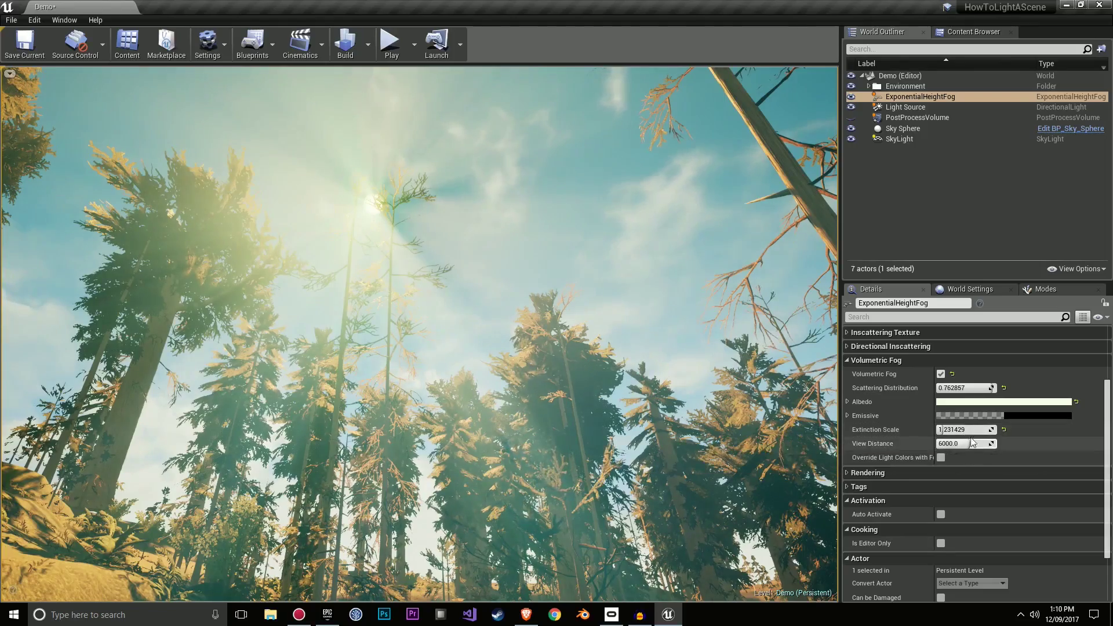
pyautogui.moveTo(956, 429); pyautogui.dragTo(994, 430)
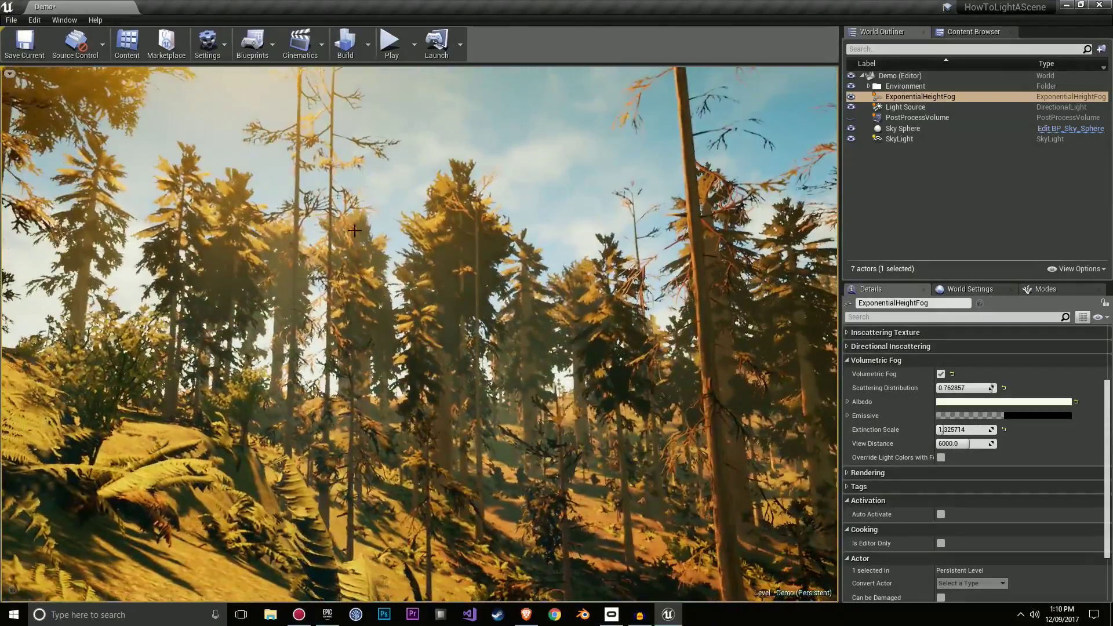
pyautogui.moveTo(354, 230); pyautogui.dragTo(431, 197, button='right')
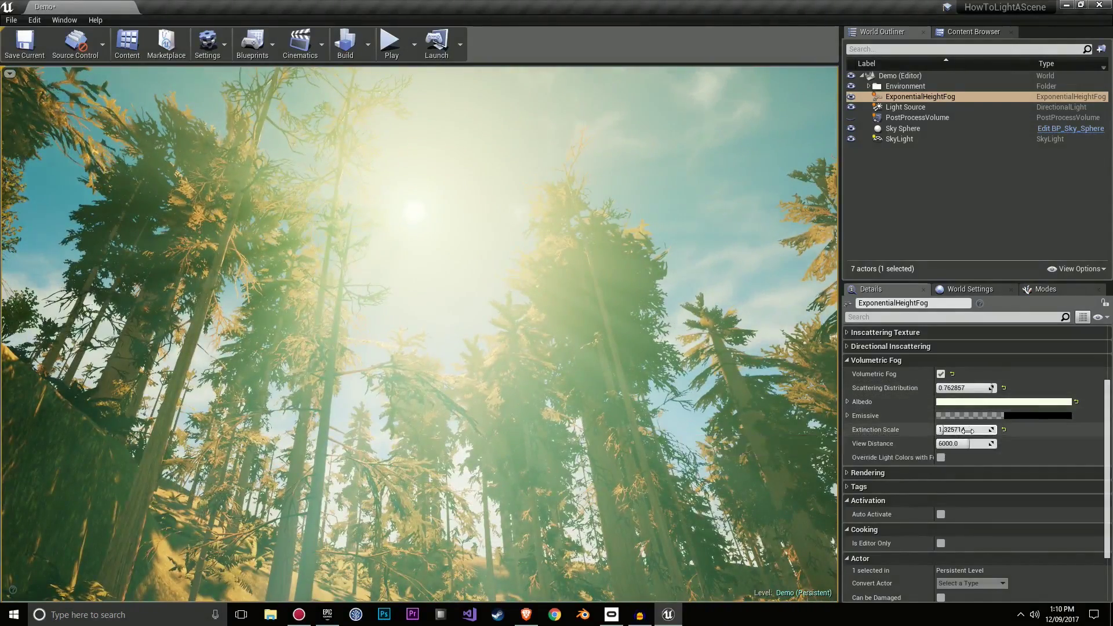
# Set the volumetric fog's Extinction Scale to 1.137143 and Scattering Distribution to 0.557143.
pyautogui.moveTo(965, 430); pyautogui.dragTo(965, 430)
pyautogui.hotkey('ctrl', 'z')
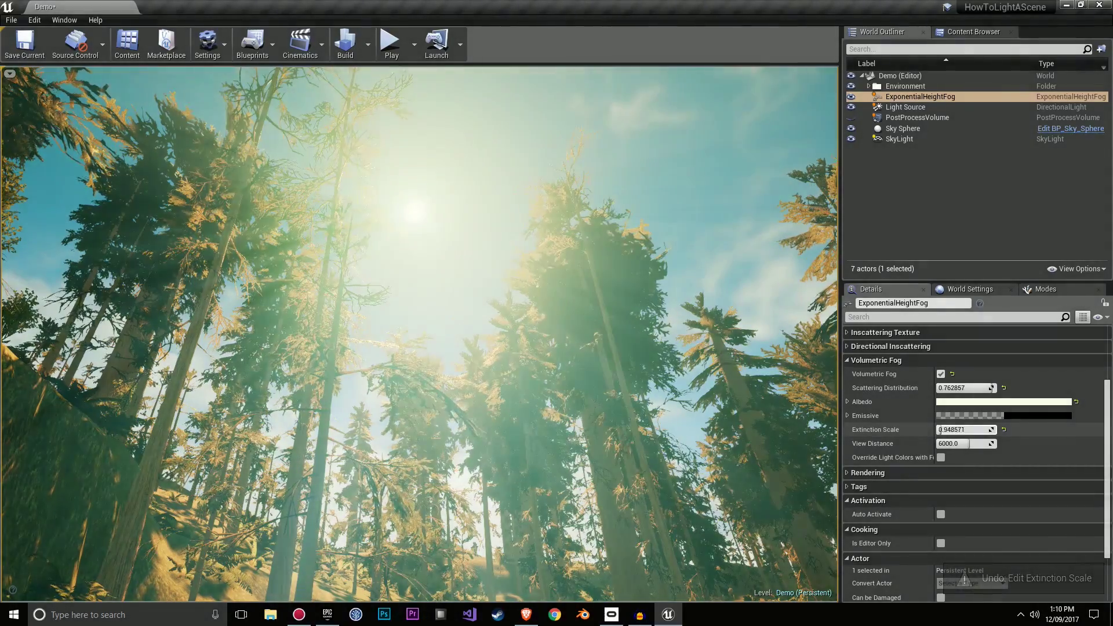
pyautogui.moveTo(964, 430); pyautogui.dragTo(966, 430)
pyautogui.moveTo(968, 388); pyautogui.dragTo(921, 388)
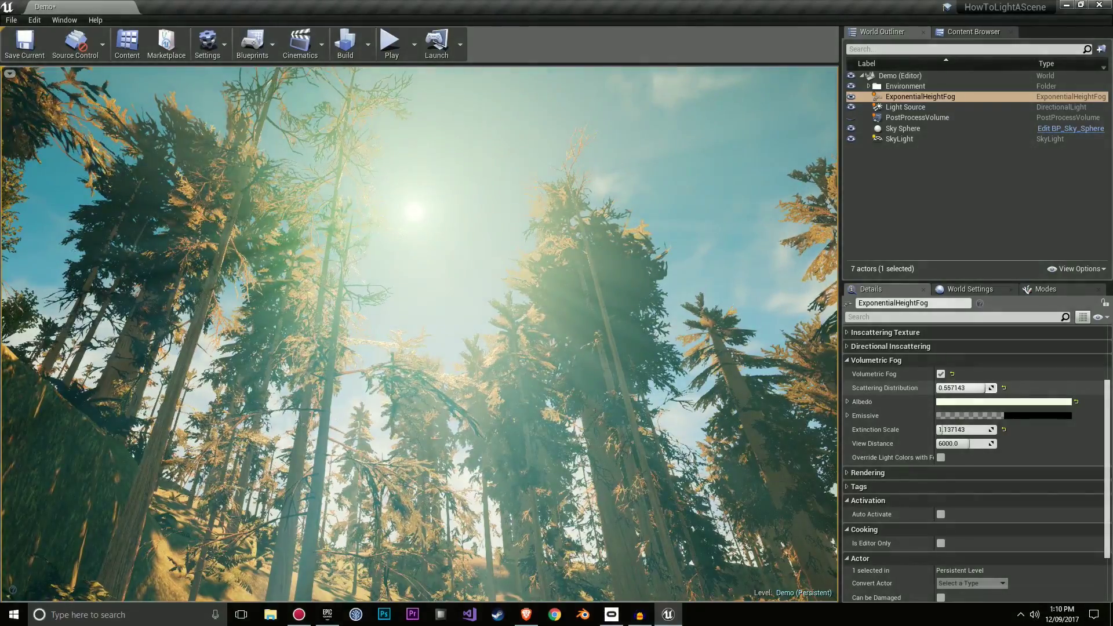
pyautogui.moveTo(355, 219); pyautogui.dragTo(366, 251, button='right')
pyautogui.moveTo(401, 185); pyautogui.dragTo(397, 163, button='right')
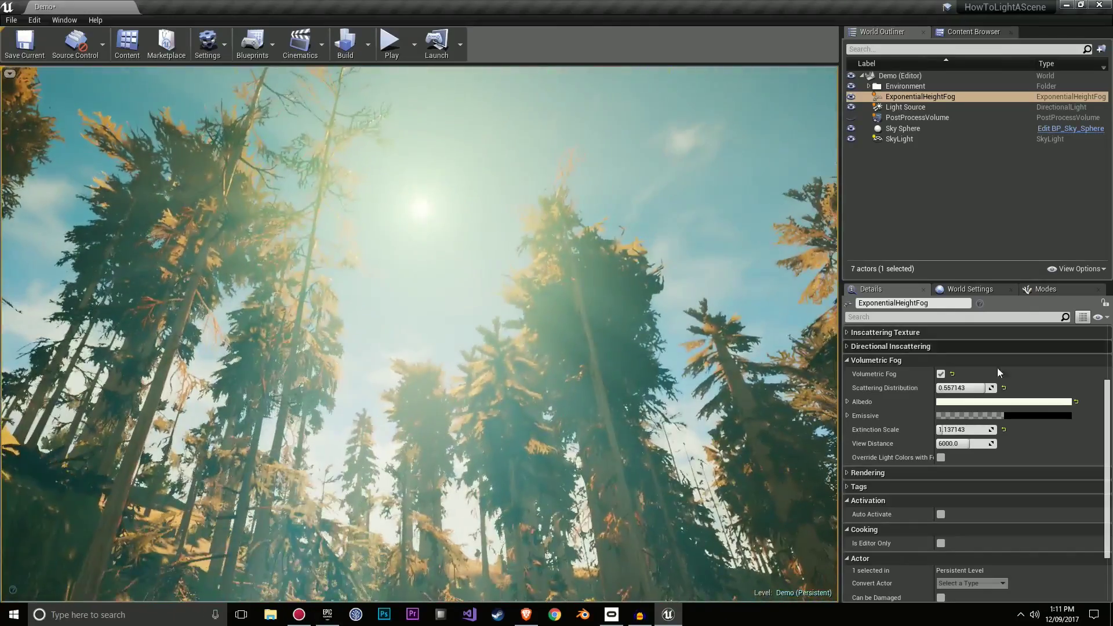
# Try a peach Albedo color, hex sRGB FFC7AAFF, for the volumetric fog and undo it.
pyautogui.click(1003, 402)
pyautogui.moveTo(814, 400); pyautogui.dragTo(841, 398)
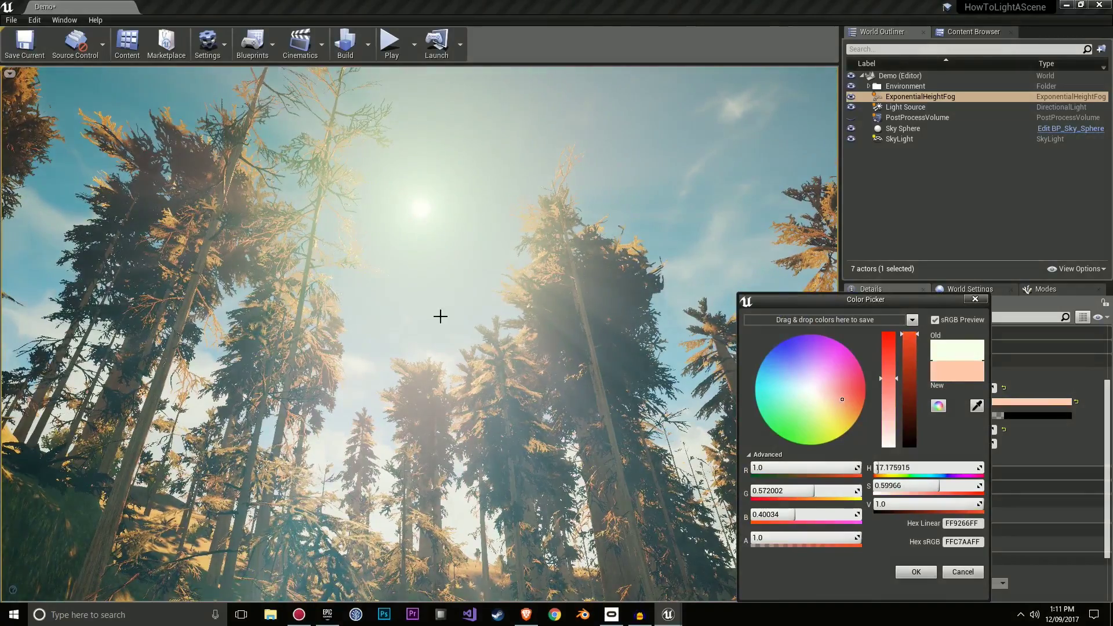
pyautogui.moveTo(440, 315)
pyautogui.mouseDown(button='right')
pyautogui.moveTo(460, 365)
pyautogui.moveTo(457, 313)
pyautogui.moveTo(439, 324)
pyautogui.mouseUp(button='right')
pyautogui.hotkey('ctrl', 'z')
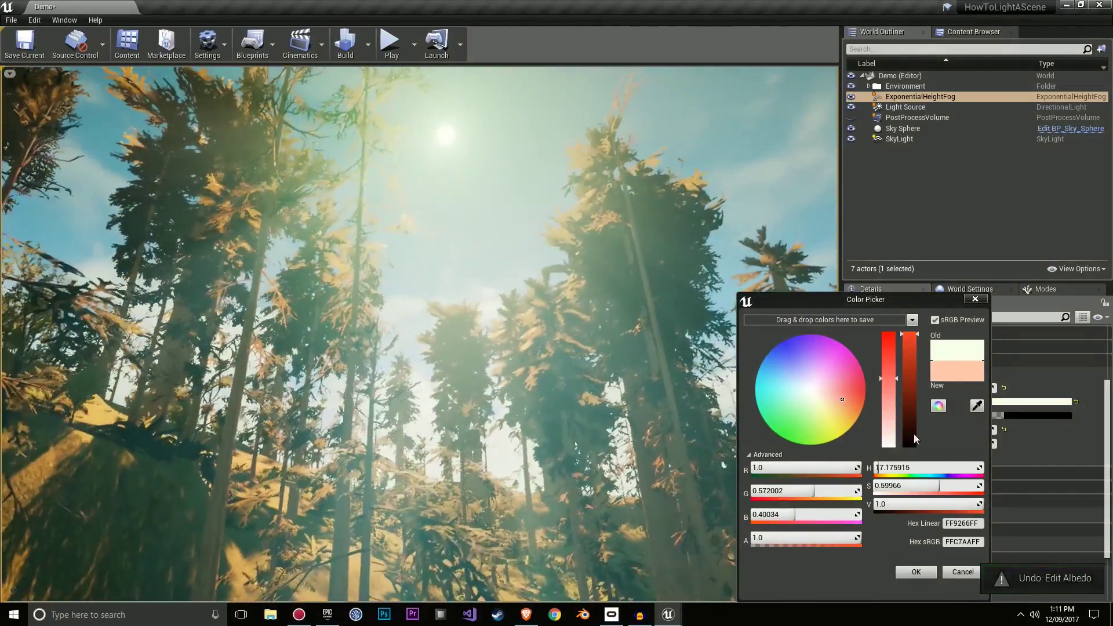
# Set the volumetric fog's Albedo to cyan, hex sRGB 7CFFF3FF, and look over the tinted forest.
pyautogui.moveTo(795, 392); pyautogui.dragTo(766, 395)
pyautogui.moveTo(615, 347); pyautogui.dragTo(377, 325, button='right')
pyautogui.hotkey('ctrl', 'z')
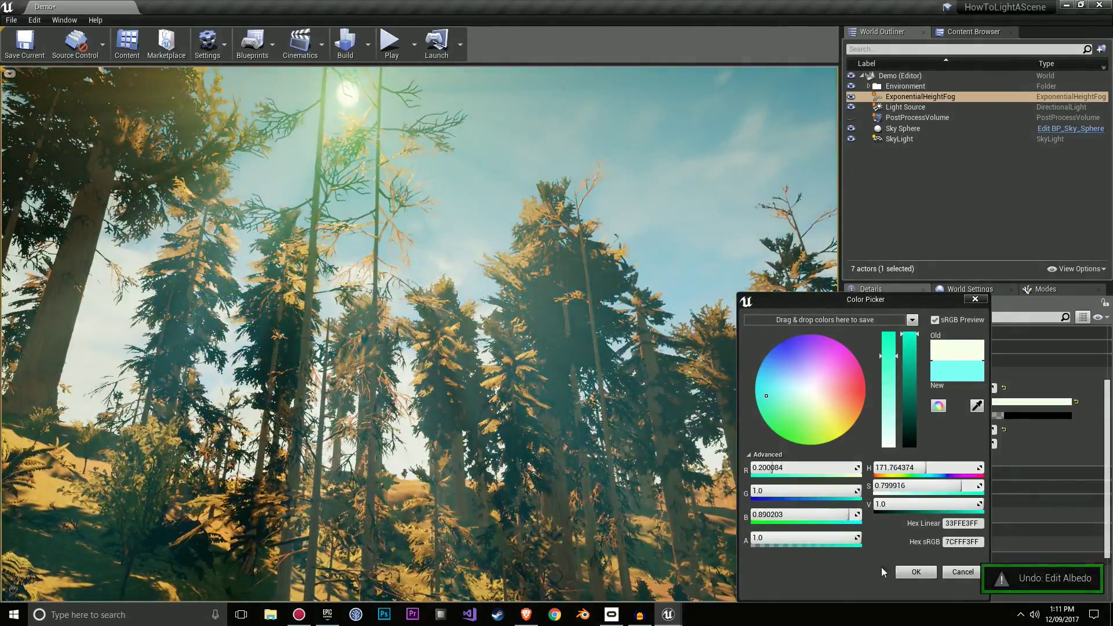
pyautogui.click(922, 572)
pyautogui.moveTo(684, 441); pyautogui.dragTo(644, 406, button='right')
pyautogui.scroll(5, 917, 420)
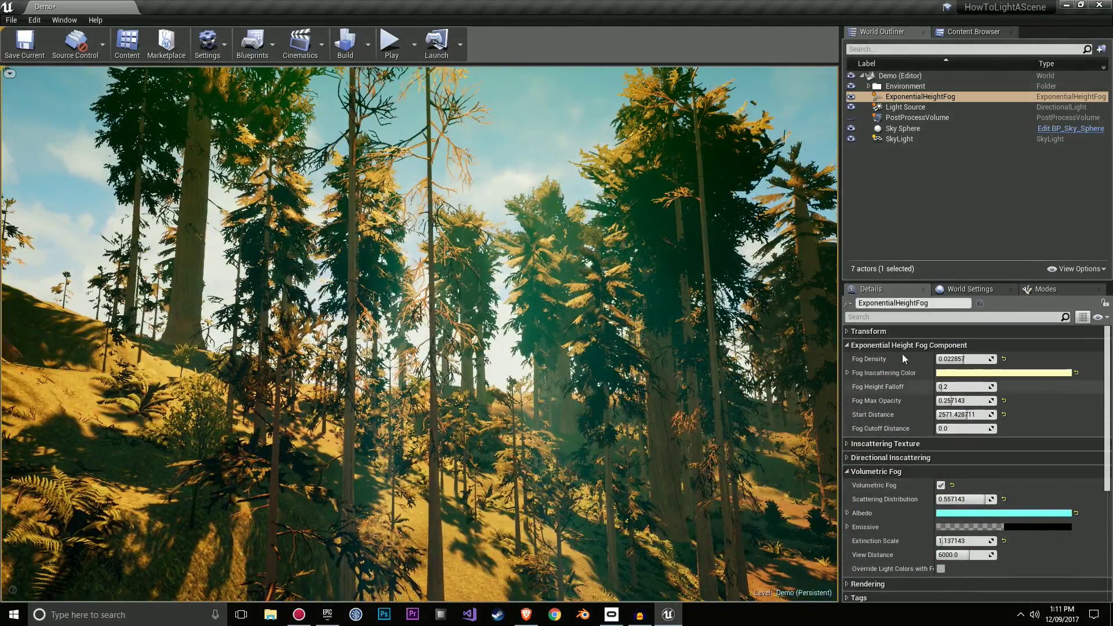
pyautogui.moveTo(684, 382); pyautogui.dragTo(730, 370, button='right')
pyautogui.moveTo(442, 303); pyautogui.dragTo(449, 285, button='right')
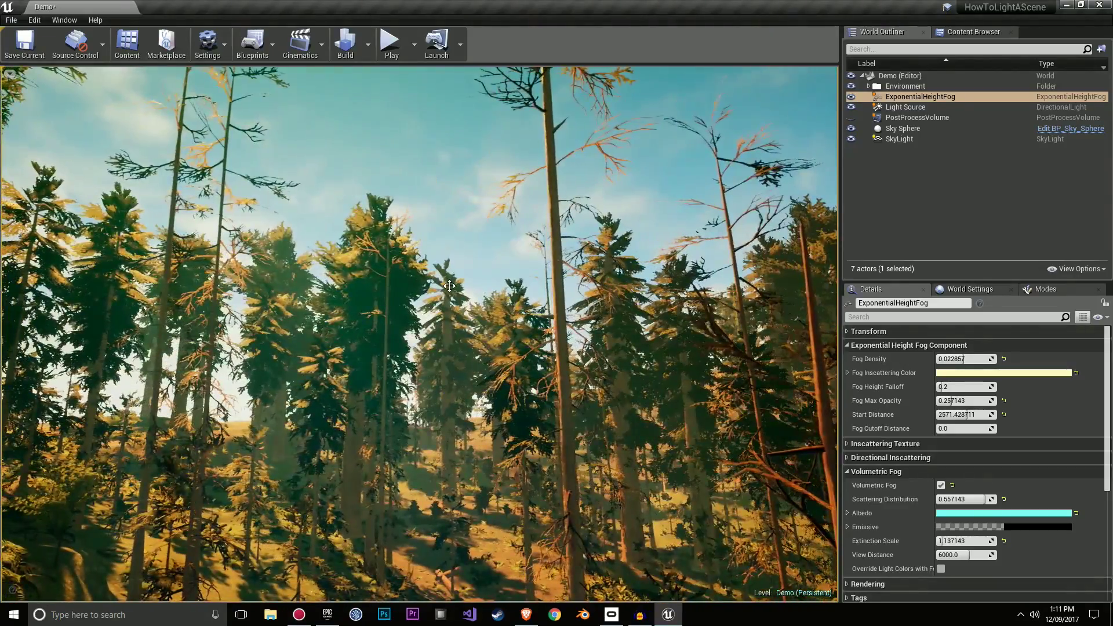
# Make the PostProcessVolume visible and enable Unbound so it affects the whole world.
pyautogui.click(901, 117)
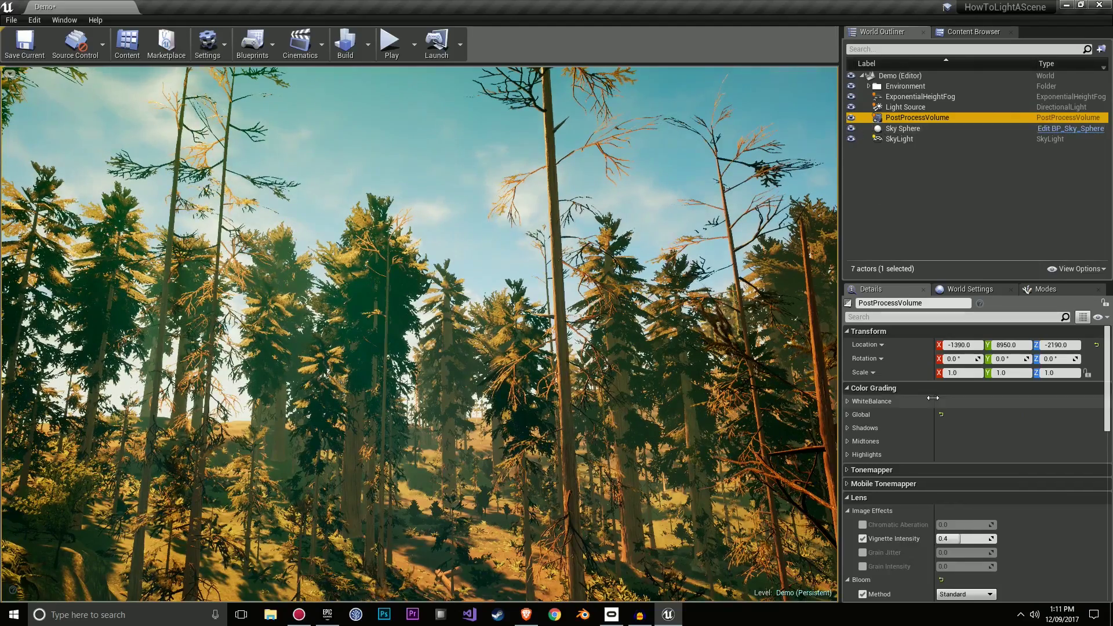
pyautogui.scroll(-15, 933, 398)
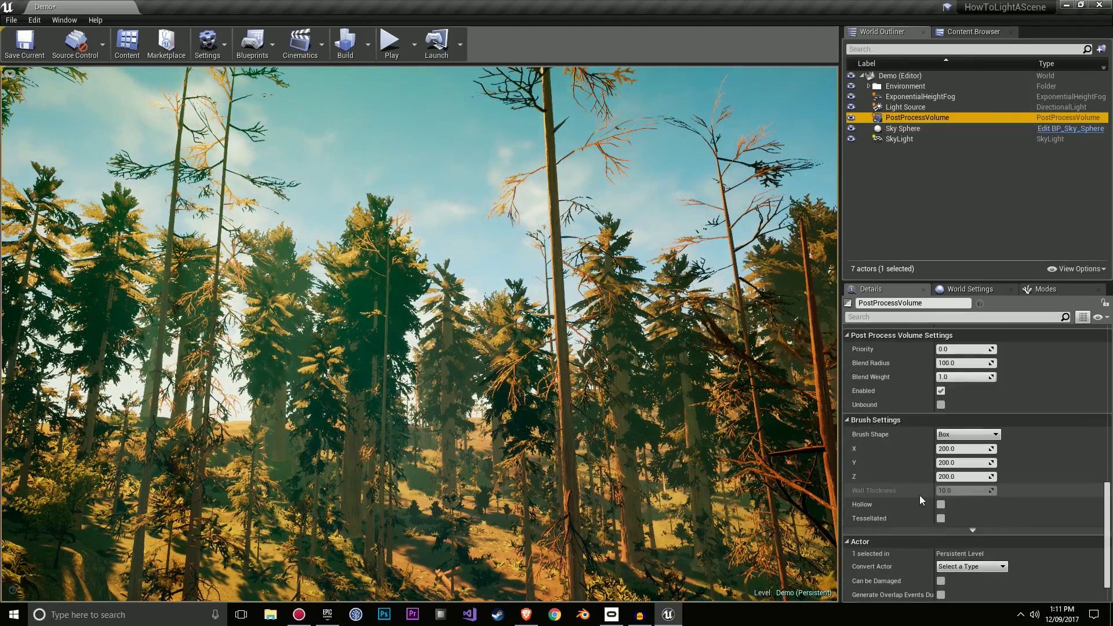
pyautogui.click(940, 404)
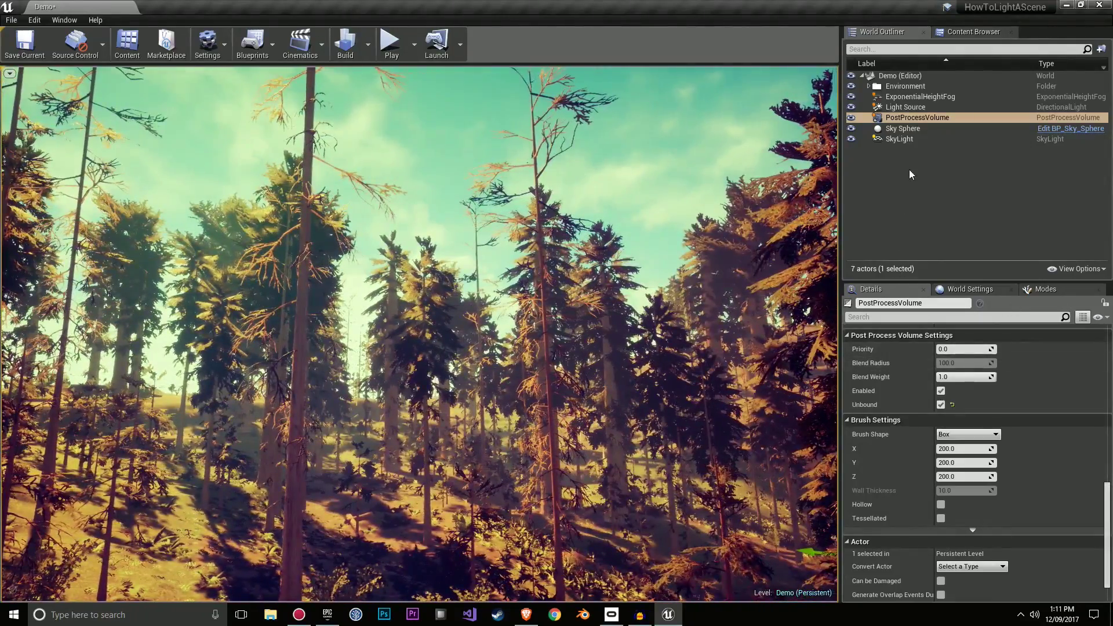
# Compare the forest with the PostProcessVolume's Unbound option off and on, leaving it enabled and running the pending autosave immediately.
pyautogui.scroll(-1, 954, 422)
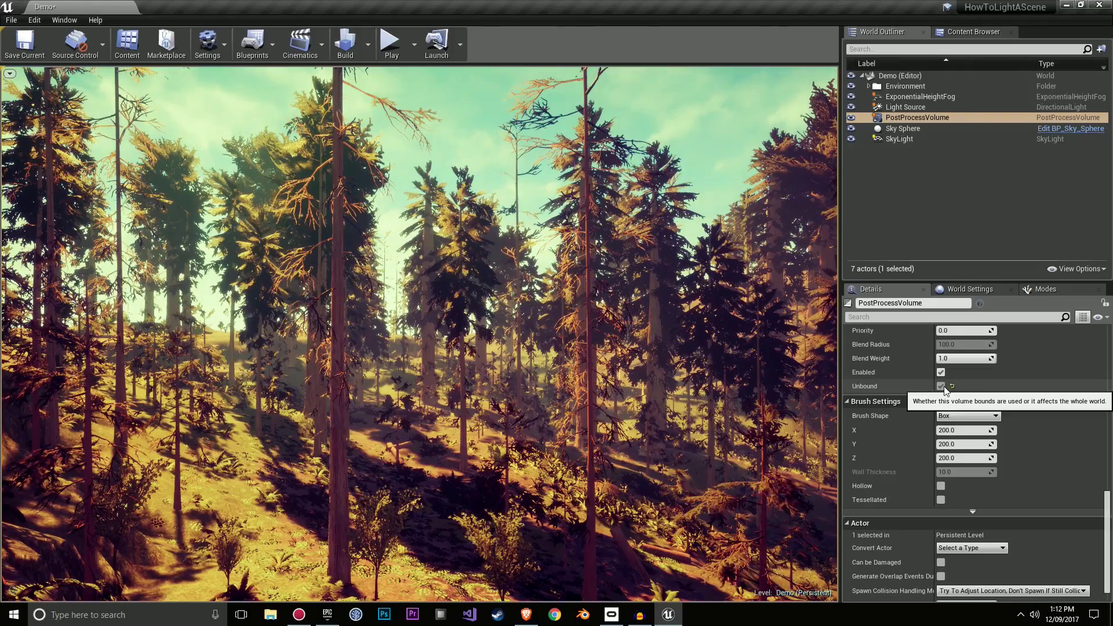
pyautogui.click(942, 386)
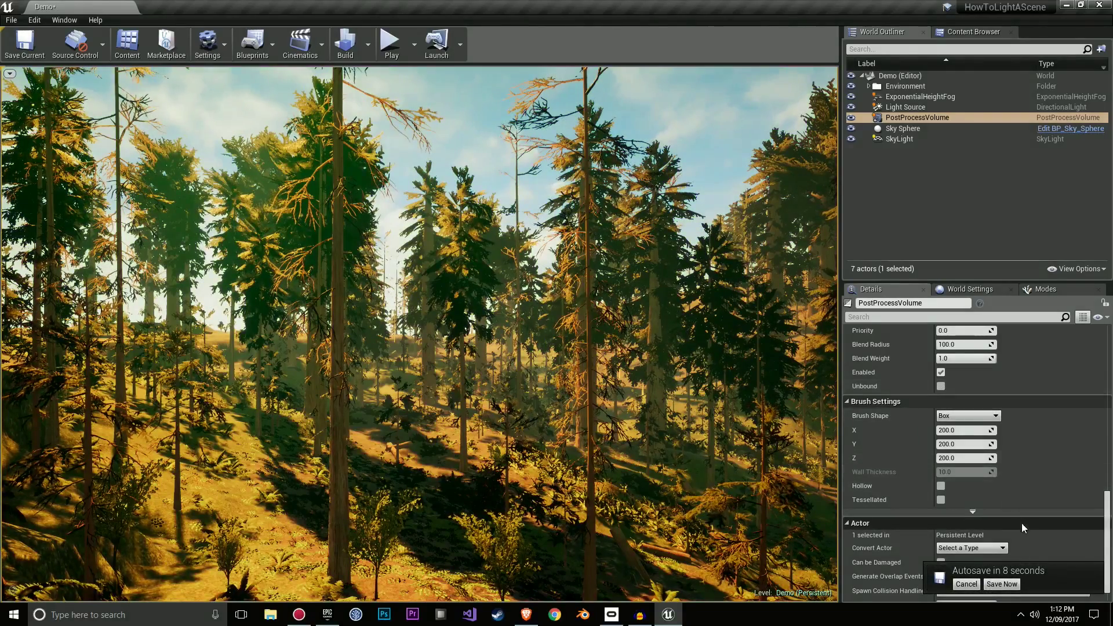
pyautogui.click(1015, 584)
pyautogui.click(942, 387)
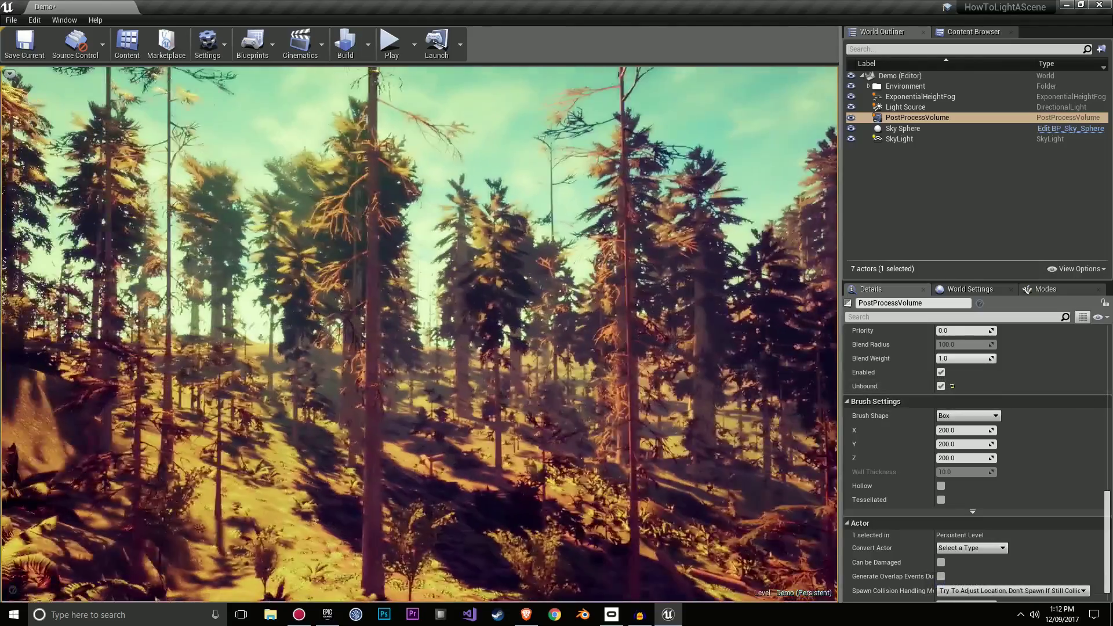
# Look up at the sun through the trees and review the ExponentialHeightFog's settings.
pyautogui.moveTo(736, 357); pyautogui.dragTo(730, 383, button='right')
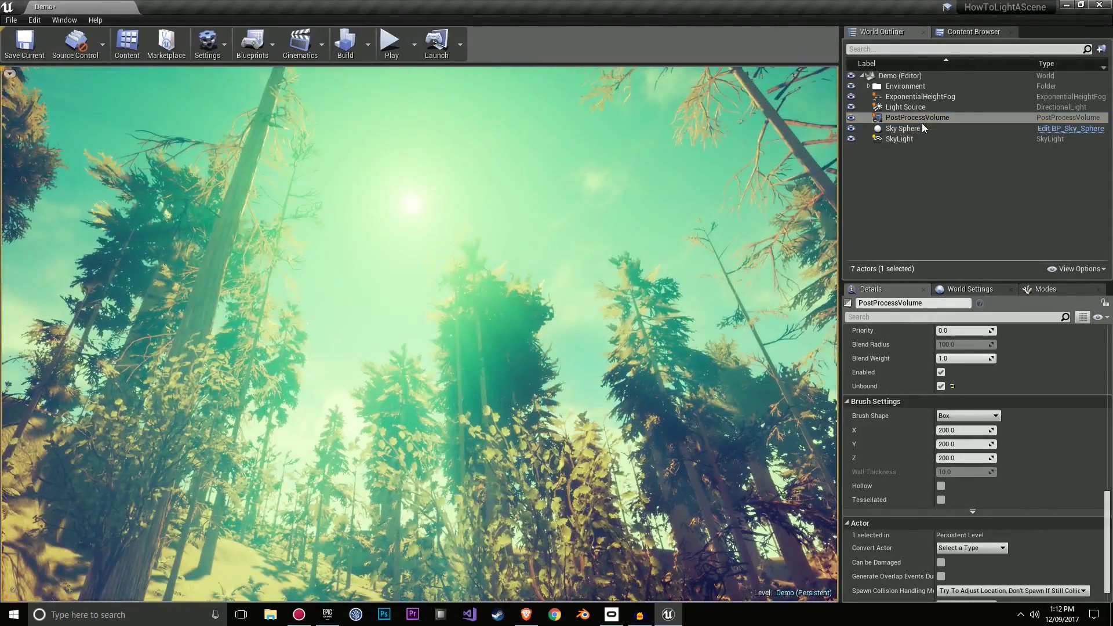
pyautogui.click(921, 96)
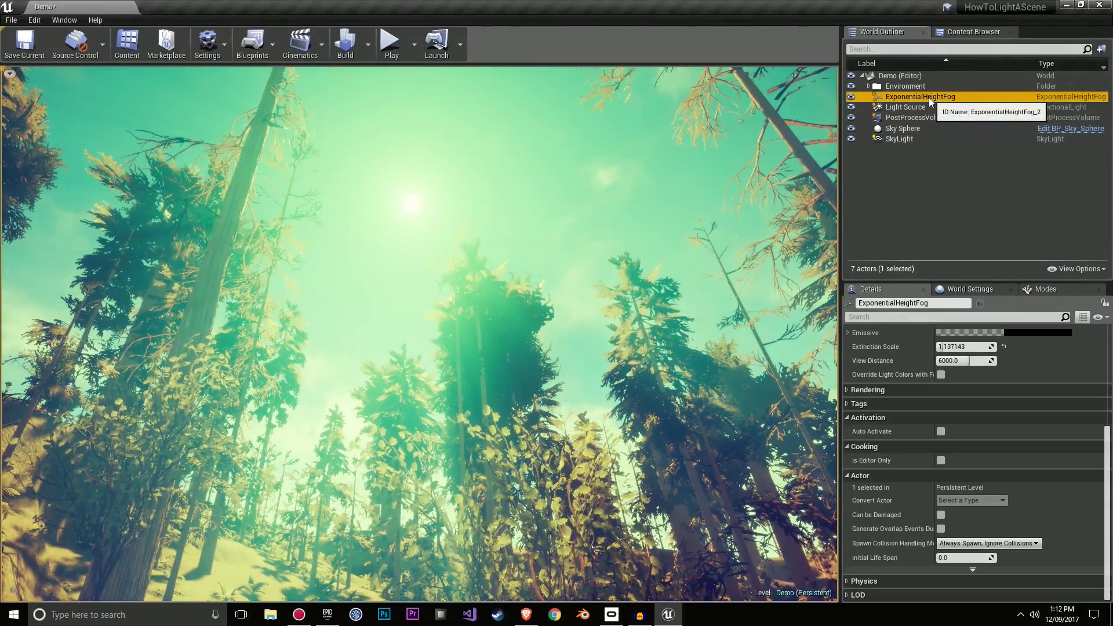
pyautogui.scroll(-3, 956, 474)
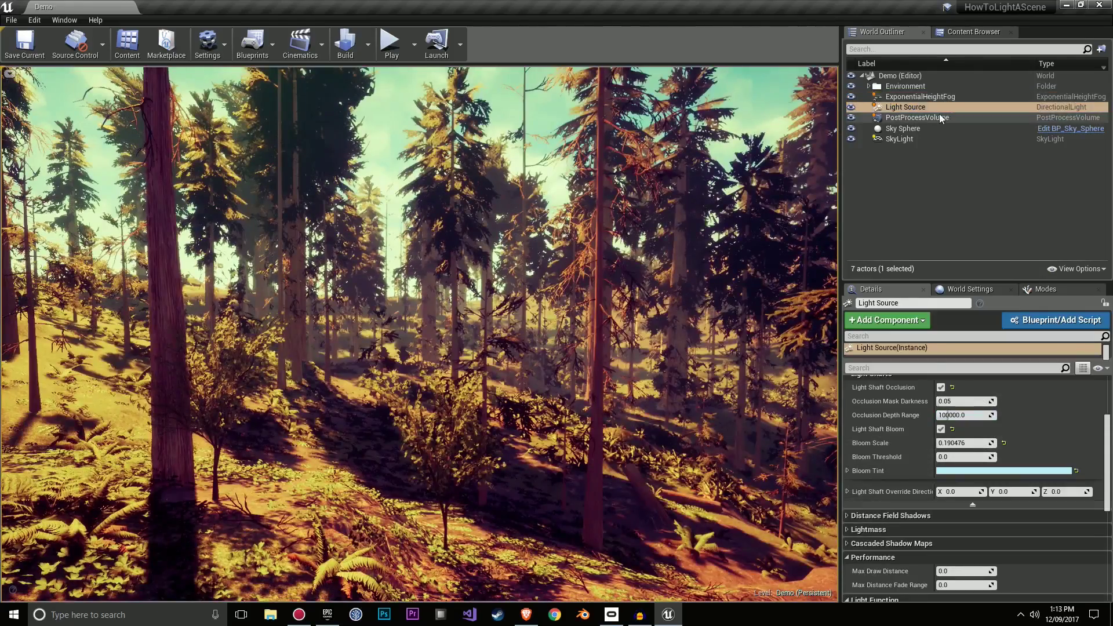
# Select the PostProcessVolume, expand its Global color grading settings, and look over the forest.
pyautogui.click(939, 116)
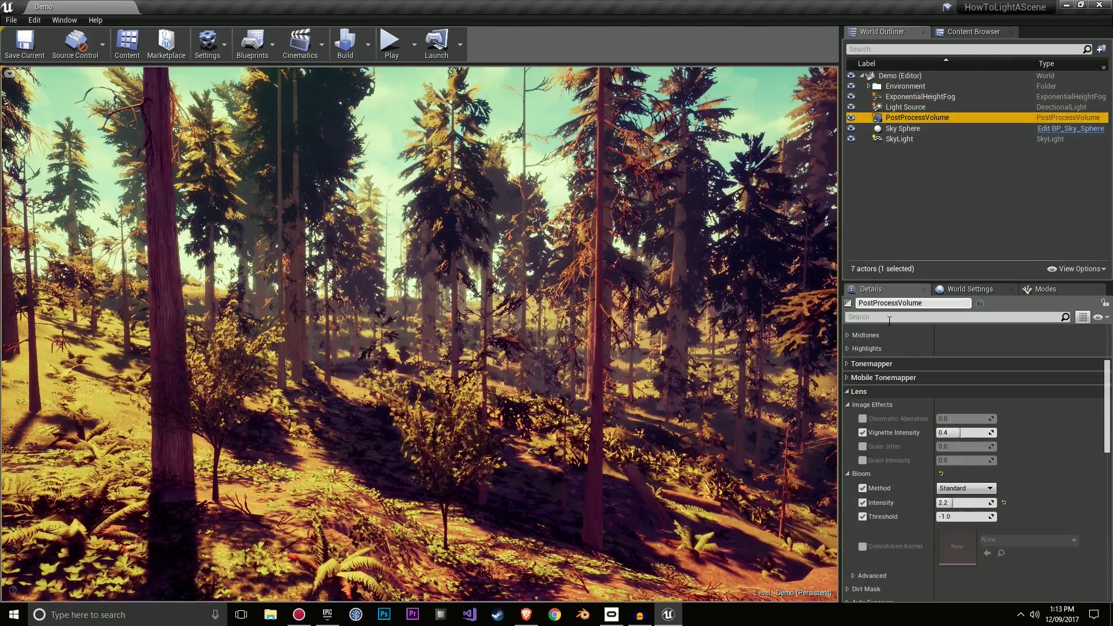
pyautogui.scroll(5, 953, 461)
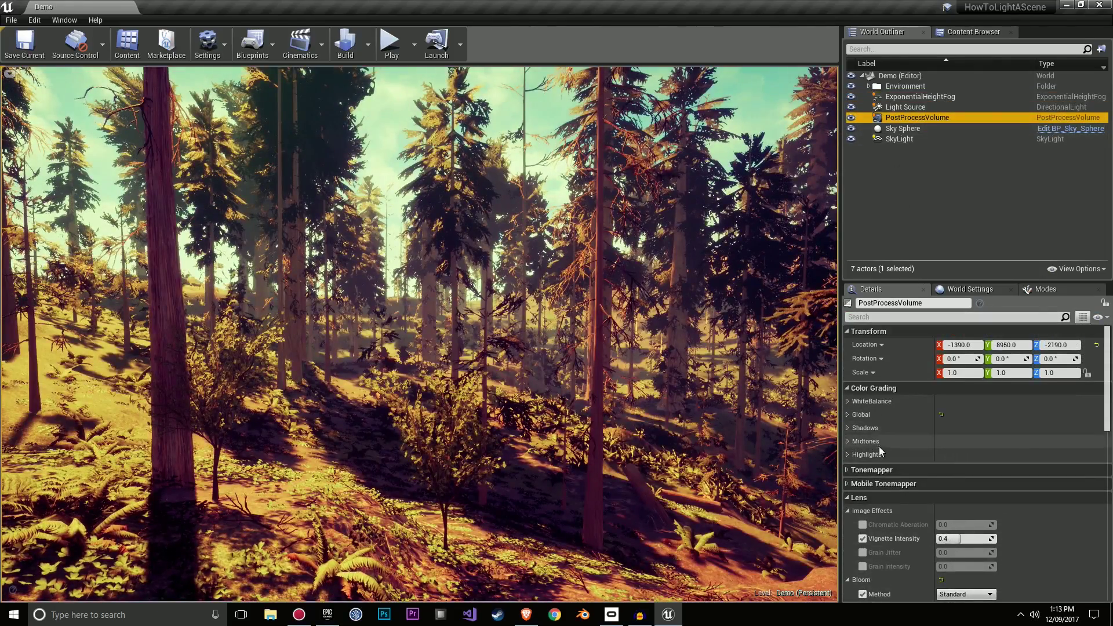
pyautogui.moveTo(707, 342); pyautogui.dragTo(704, 278, button='right')
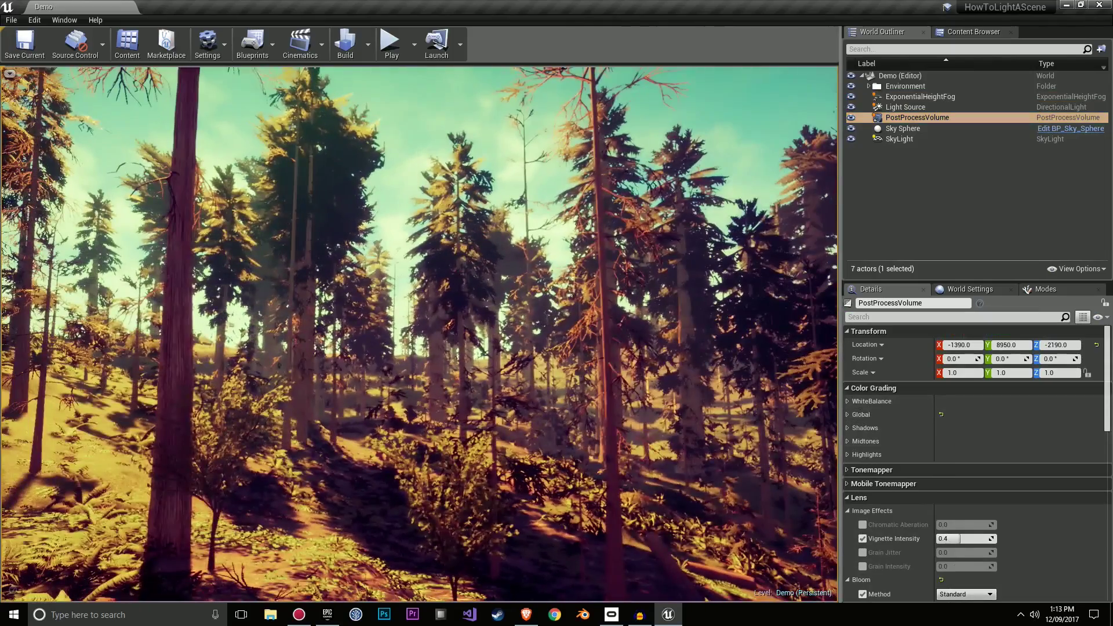
pyautogui.click(851, 412)
pyautogui.moveTo(753, 426); pyautogui.dragTo(736, 443, button='right')
pyautogui.press('s')
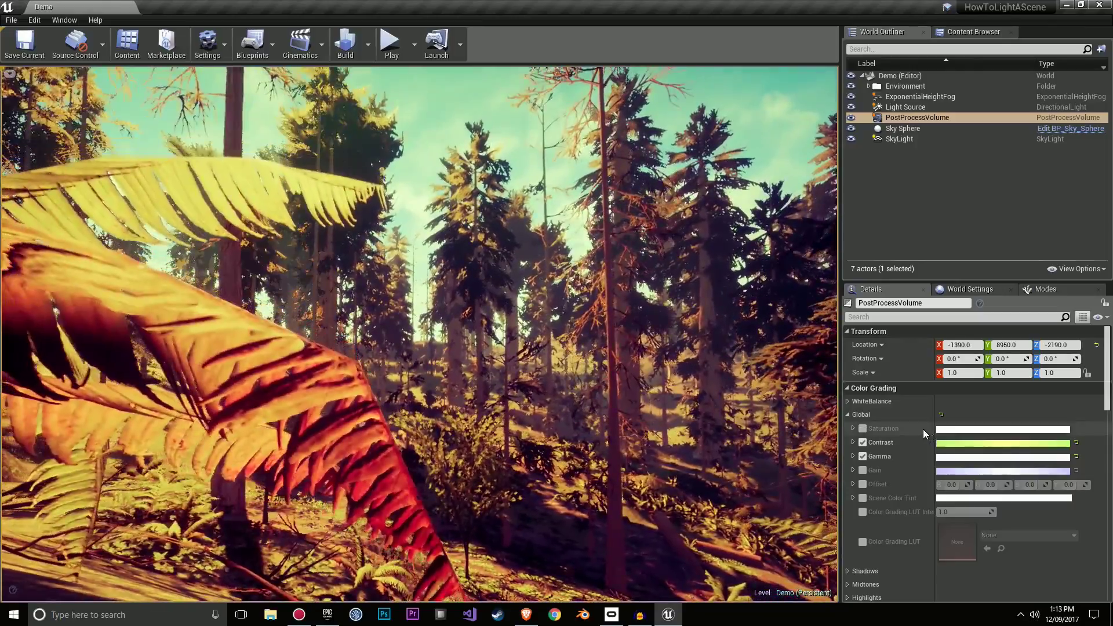
# Turn off the Global Contrast and Gamma overrides and look over the forest without them.
pyautogui.click(862, 442)
pyautogui.click(863, 456)
pyautogui.press('w')
pyautogui.moveTo(694, 412); pyautogui.dragTo(667, 411, button='right')
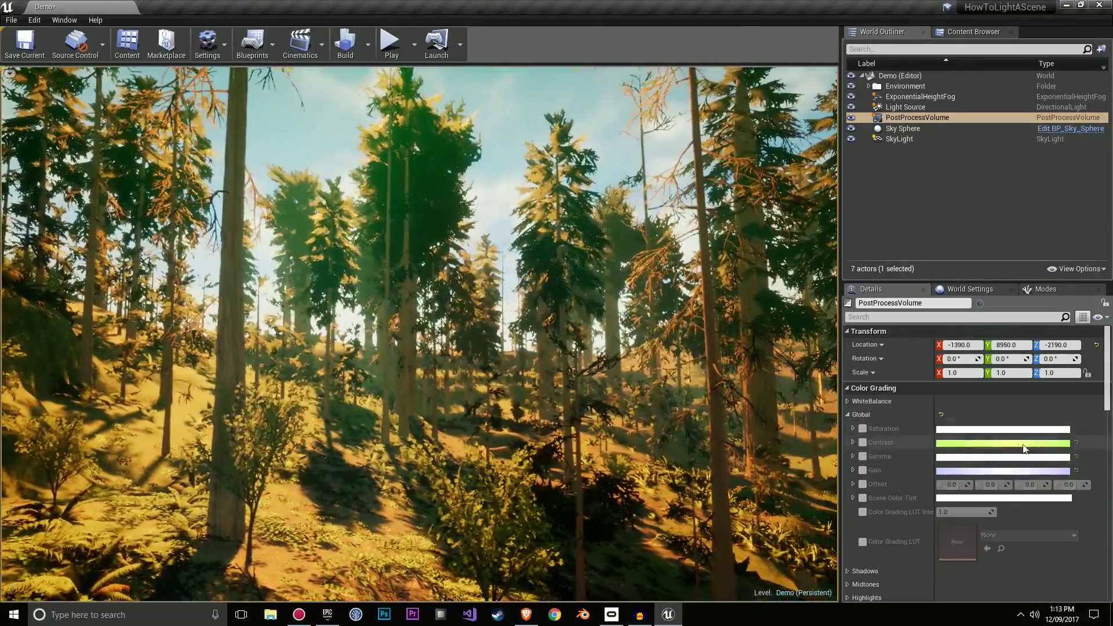
# Enable the Global Contrast, Gamma, Saturation and Gain overrides, leave Offset off, and view the graded forest from other angles.
pyautogui.click(863, 443)
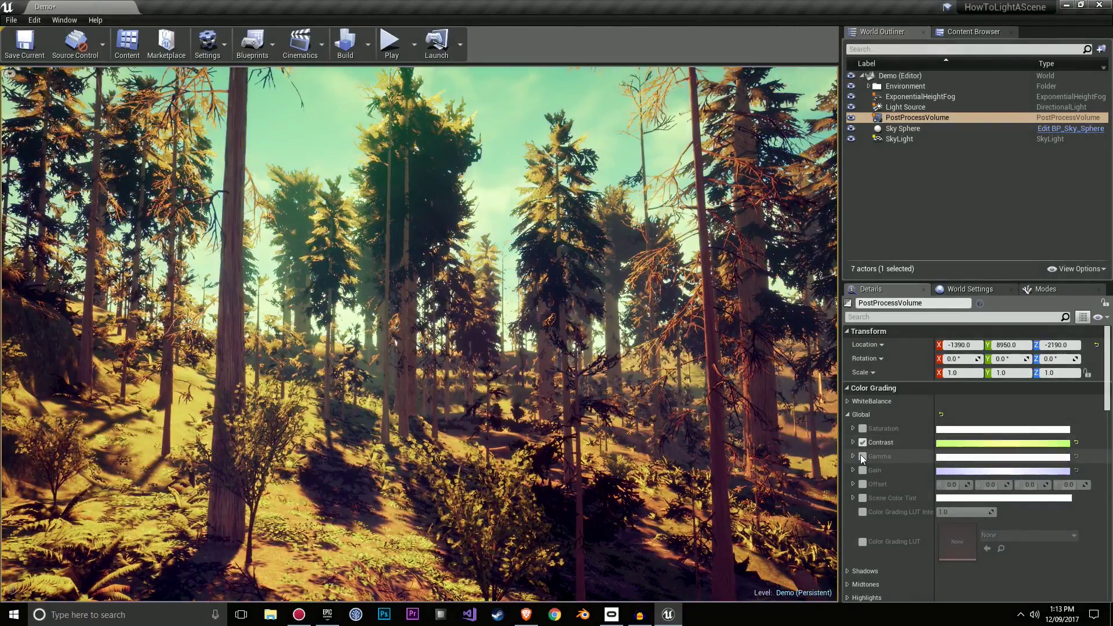
pyautogui.click(862, 457)
pyautogui.click(862, 429)
pyautogui.click(863, 470)
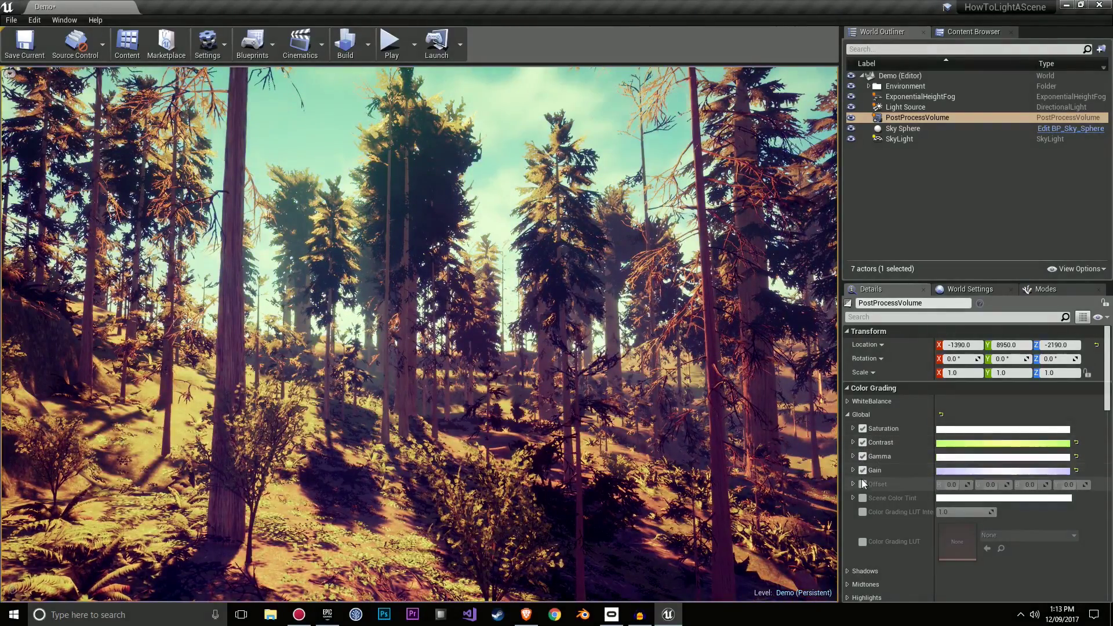
pyautogui.click(862, 484)
pyautogui.click(861, 484)
pyautogui.moveTo(655, 376); pyautogui.dragTo(771, 382, button='right')
pyautogui.moveTo(704, 409); pyautogui.dragTo(429, 324, button='right')
pyautogui.click(863, 457)
# Expand the color controls of the Global Contrast and Saturation settings.
pyautogui.moveTo(823, 435); pyautogui.dragTo(833, 426, button='right')
pyautogui.click(853, 441)
pyautogui.click(853, 428)
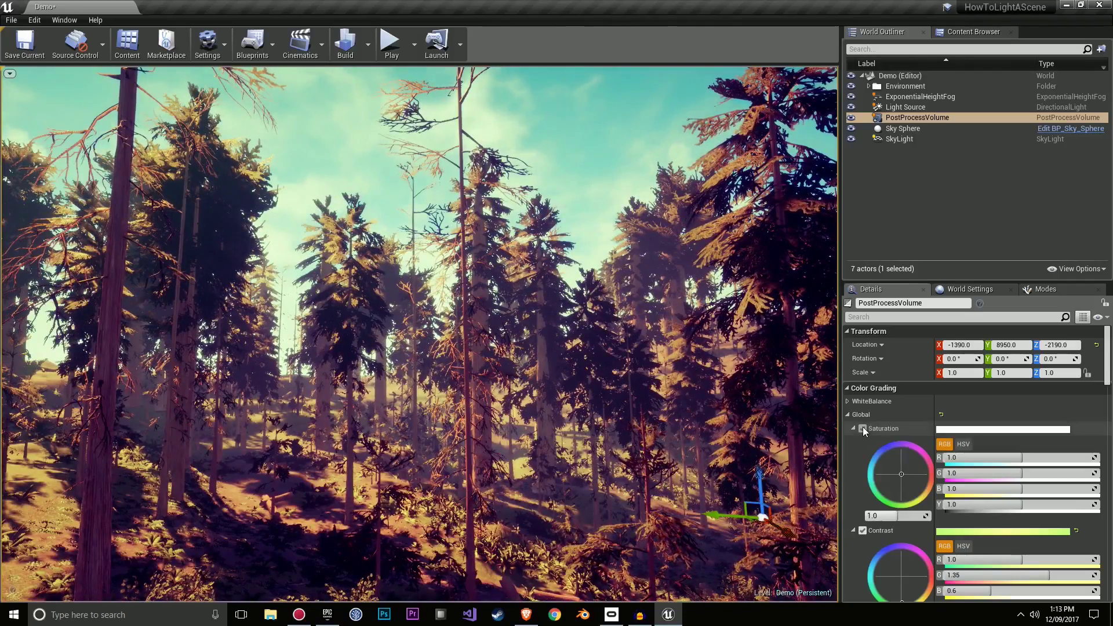
pyautogui.scroll(-1, 896, 448)
pyautogui.moveTo(513, 345); pyautogui.dragTo(591, 331, button='right')
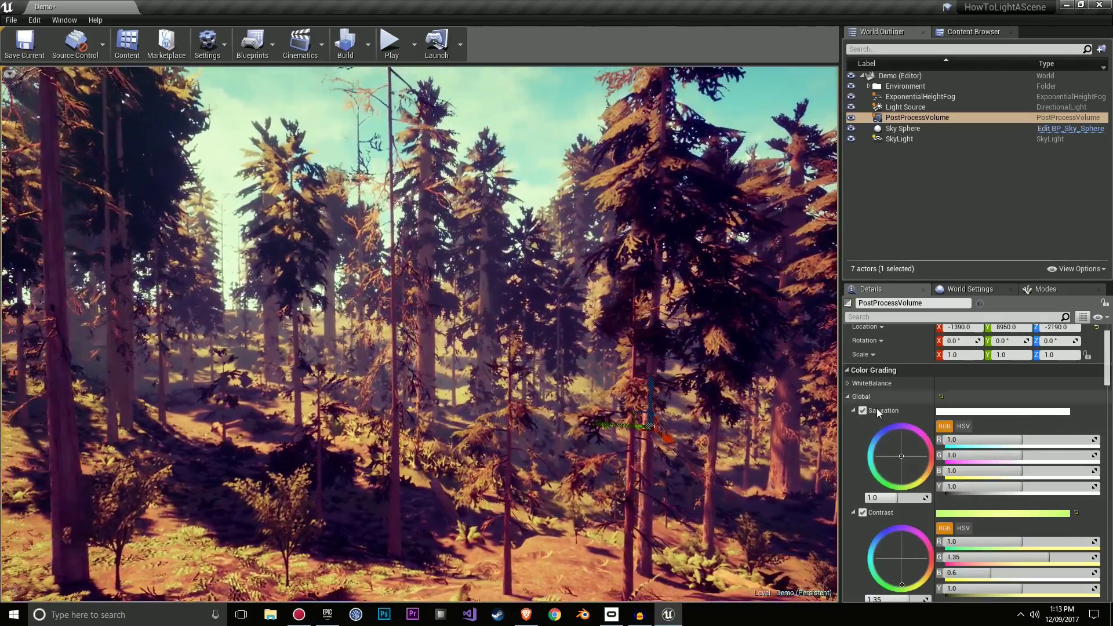
# Try different Global Saturation channel levels and a green wheel tint, undoing the level changes and bringing the wheel back to its center.
pyautogui.moveTo(1011, 441); pyautogui.dragTo(1035, 472)
pyautogui.hotkey('ctrl', 'z')
pyautogui.hotkey('ctrl', 'z')
pyautogui.hotkey('ctrl', 'z')
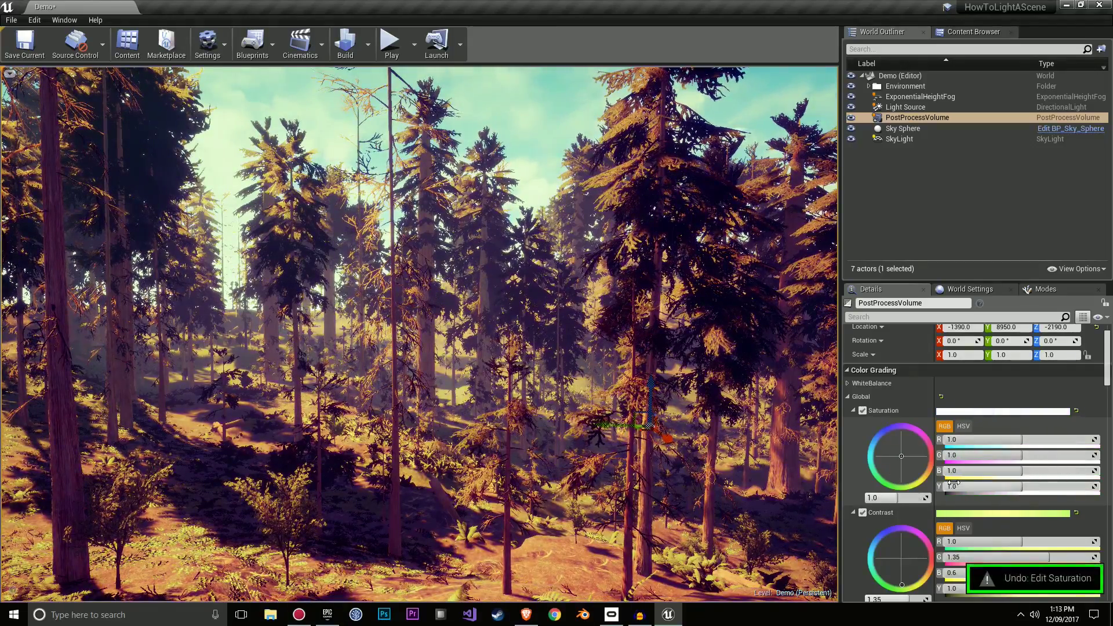
pyautogui.moveTo(899, 501); pyautogui.dragTo(895, 500)
pyautogui.hotkey('ctrl', 'z')
pyautogui.moveTo(901, 456)
pyautogui.mouseDown()
pyautogui.moveTo(900, 474)
pyautogui.moveTo(919, 467)
pyautogui.moveTo(894, 471)
pyautogui.mouseUp()
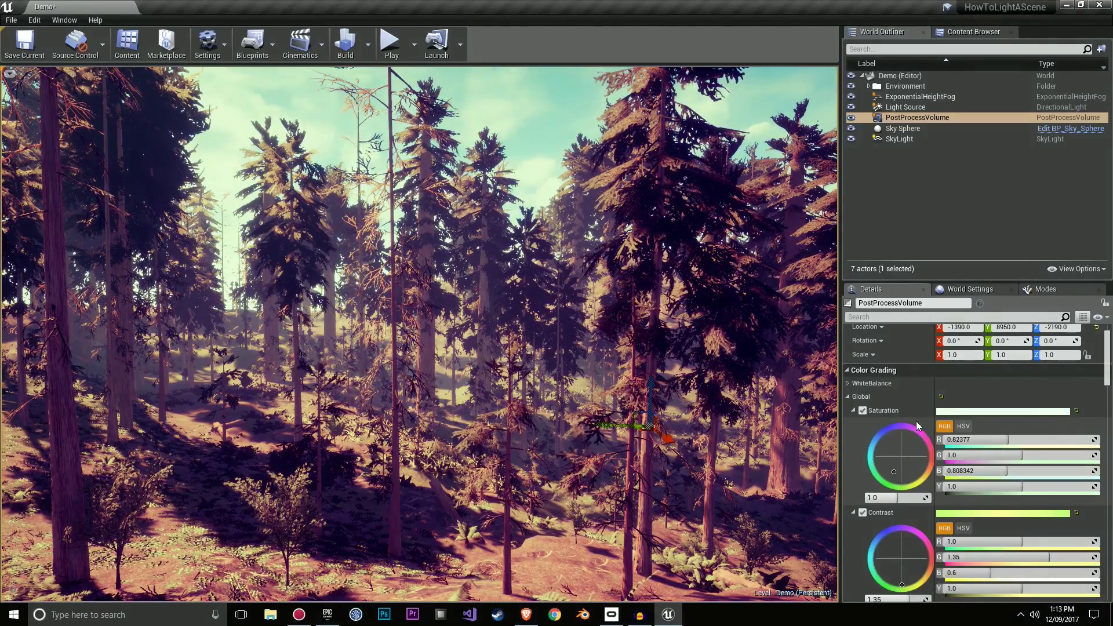
pyautogui.moveTo(908, 457); pyautogui.dragTo(901, 456)
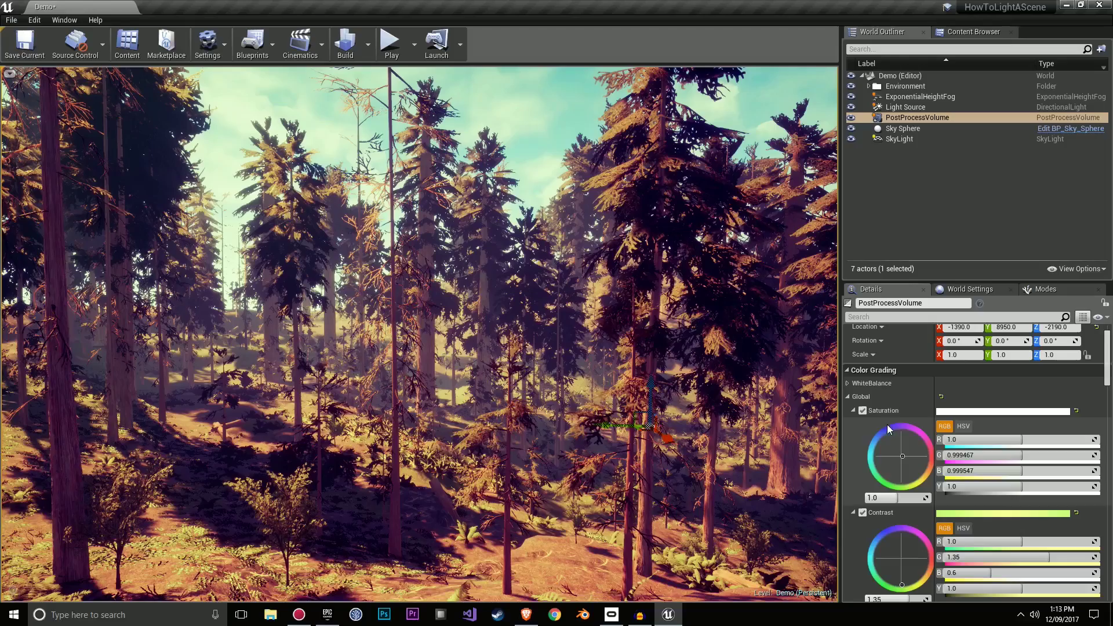
# Compare the forest with the Global Saturation override off and on, collapse its controls, and leave the override disabled.
pyautogui.click(862, 410)
pyautogui.click(862, 410)
pyautogui.click(862, 411)
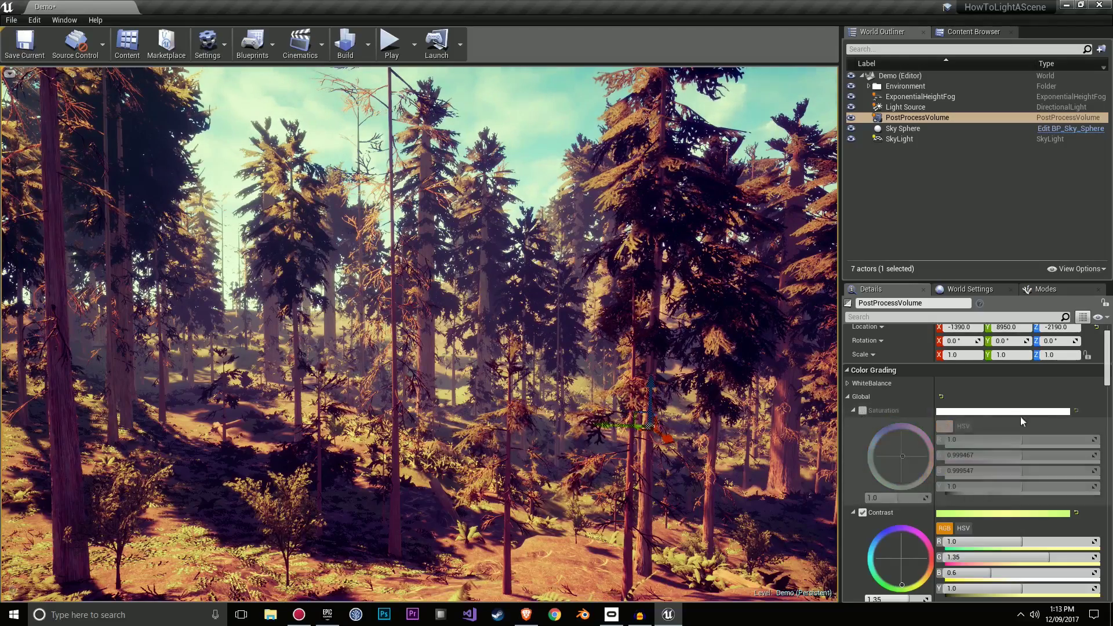
pyautogui.click(862, 410)
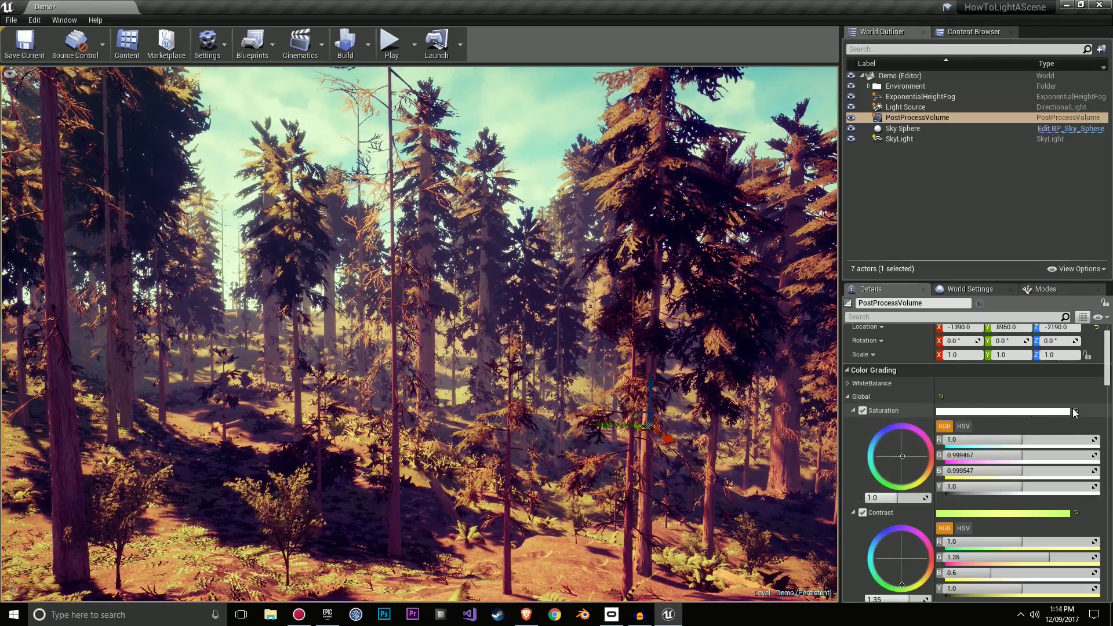
pyautogui.click(853, 411)
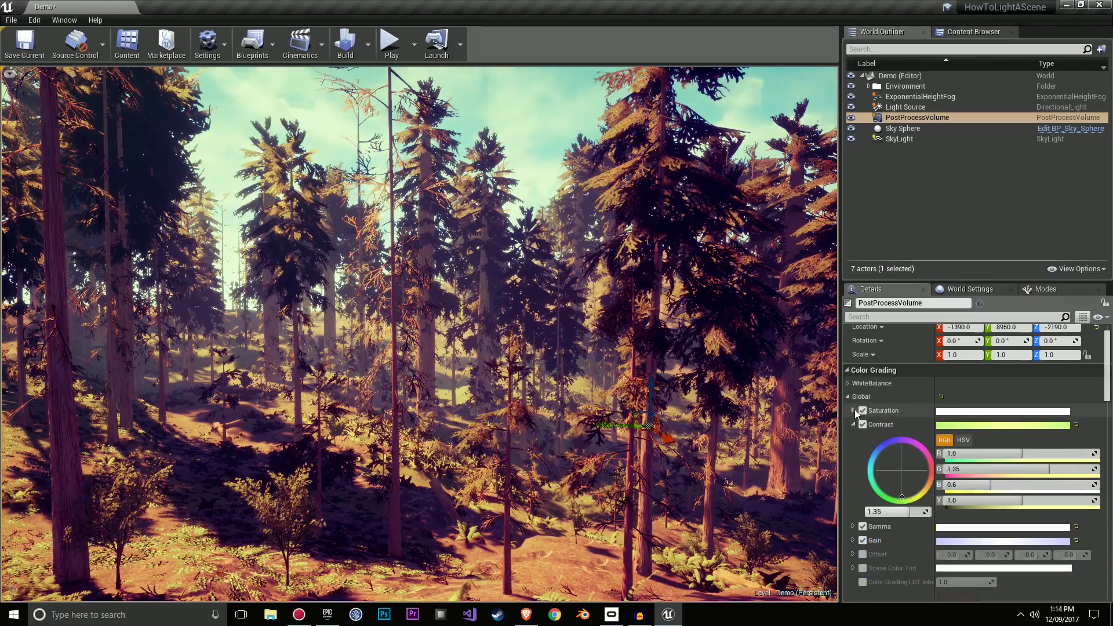
pyautogui.click(861, 410)
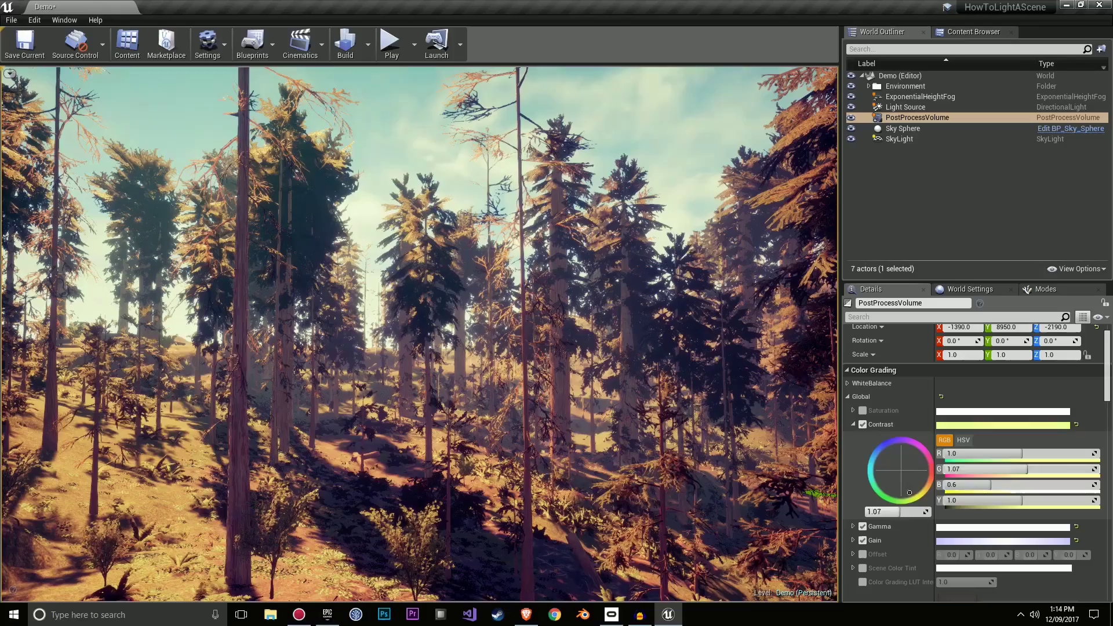
# Try lowering the Global Contrast's green channel to 1.07 and 1.26, and set it back to 1.35.
pyautogui.moveTo(1045, 469); pyautogui.dragTo(1042, 470)
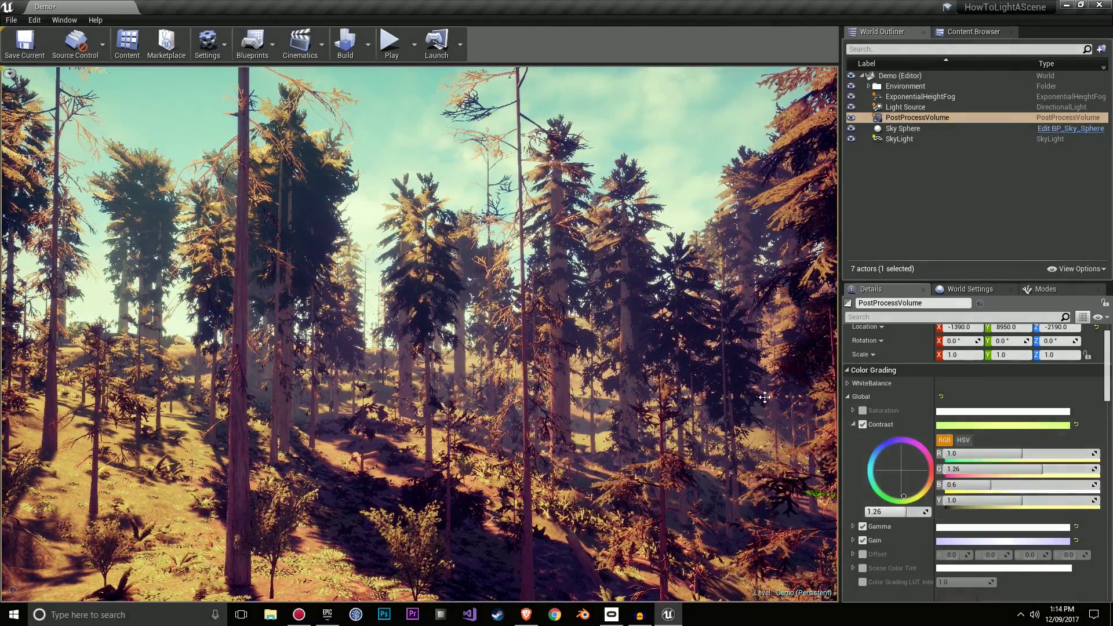
pyautogui.moveTo(812, 458); pyautogui.dragTo(832, 487, button='right')
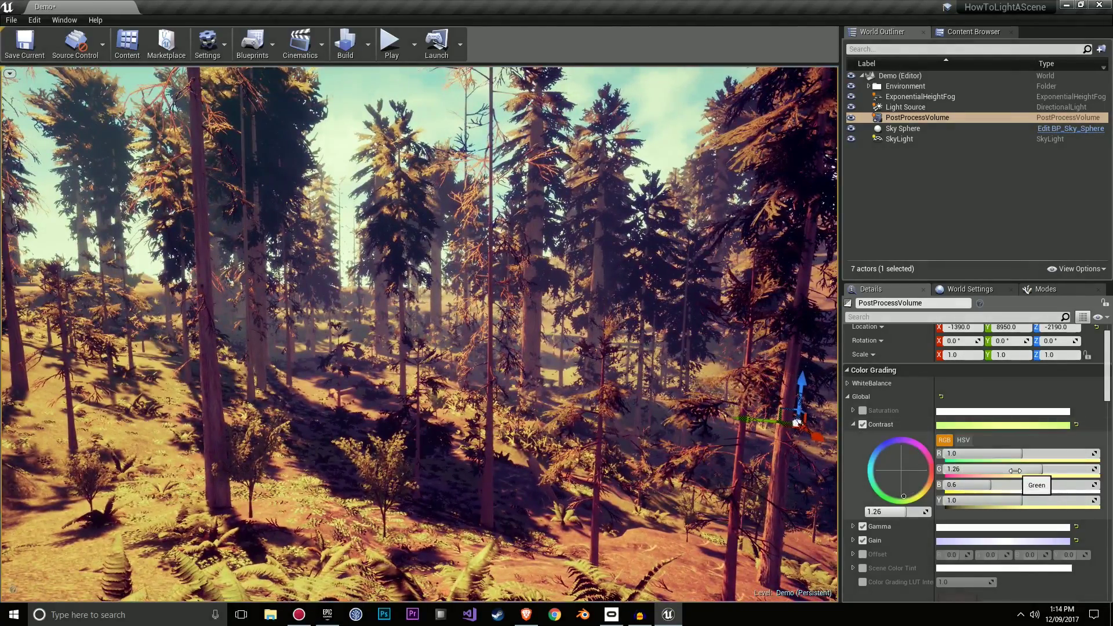
pyautogui.press('Return')
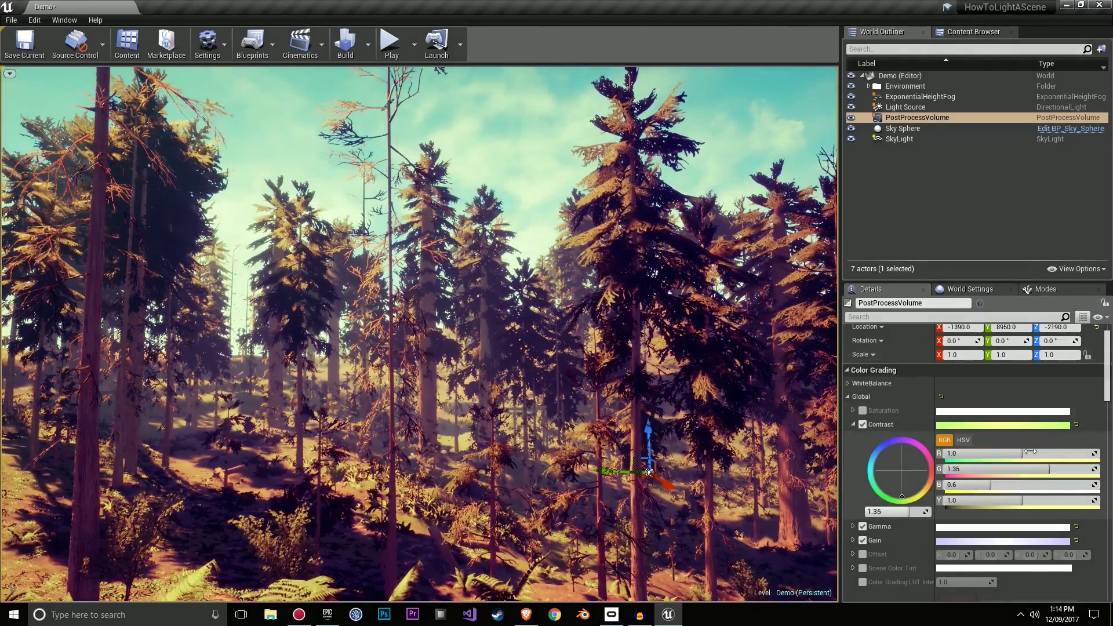
# Vary the Global Contrast's blue channel and set it back to 0.6.
pyautogui.scroll(-1, 1030, 452)
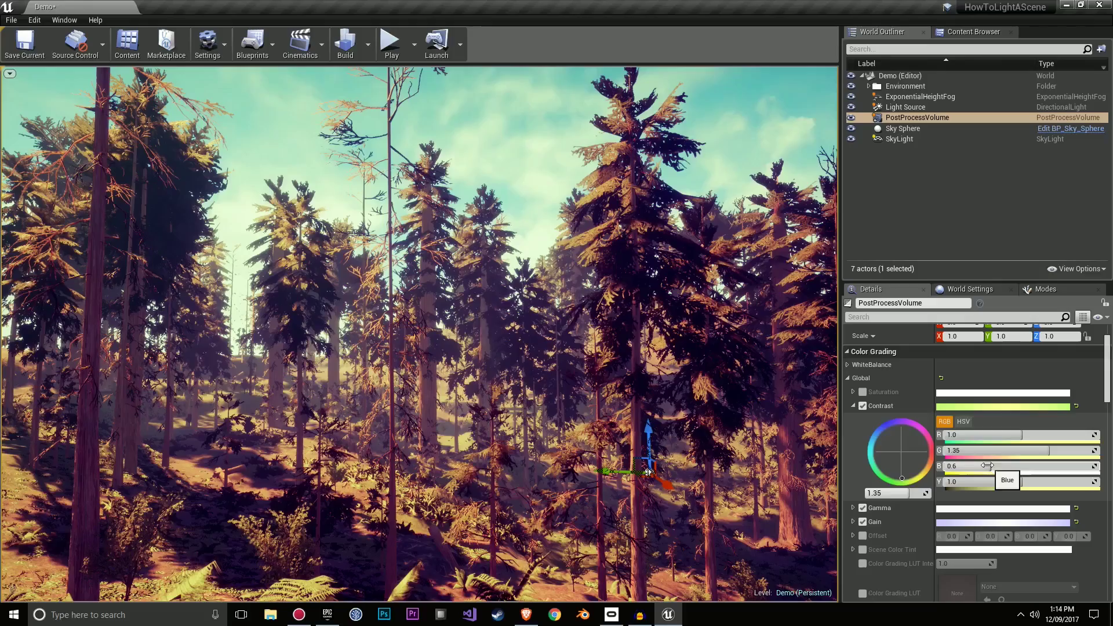
pyautogui.moveTo(987, 465)
pyautogui.mouseDown()
pyautogui.moveTo(1050, 466)
pyautogui.moveTo(964, 465)
pyautogui.moveTo(989, 466)
pyautogui.mouseUp()
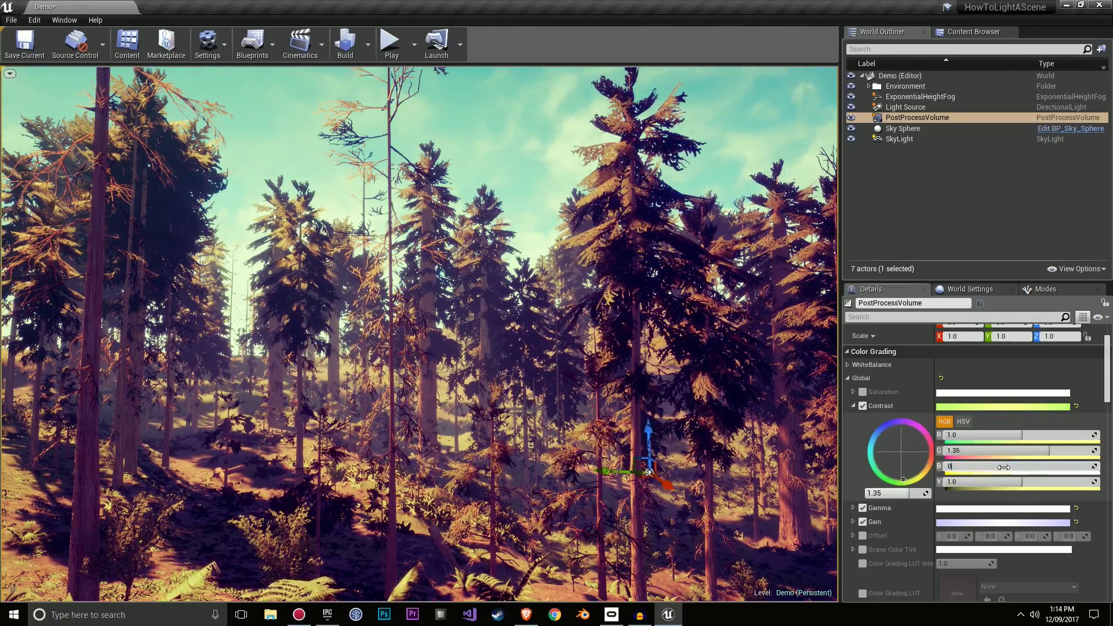
pyautogui.press('Return')
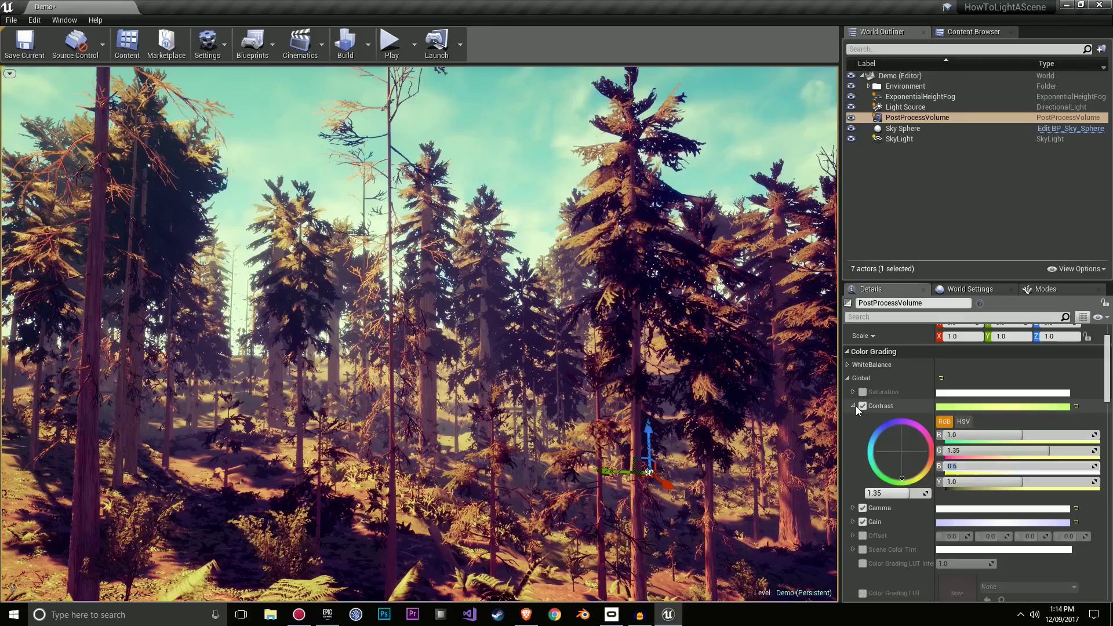
# Compare the forest with the Global Contrast override off and on from several viewpoints, leaving it enabled with its controls collapsed.
pyautogui.click(863, 405)
pyautogui.click(862, 406)
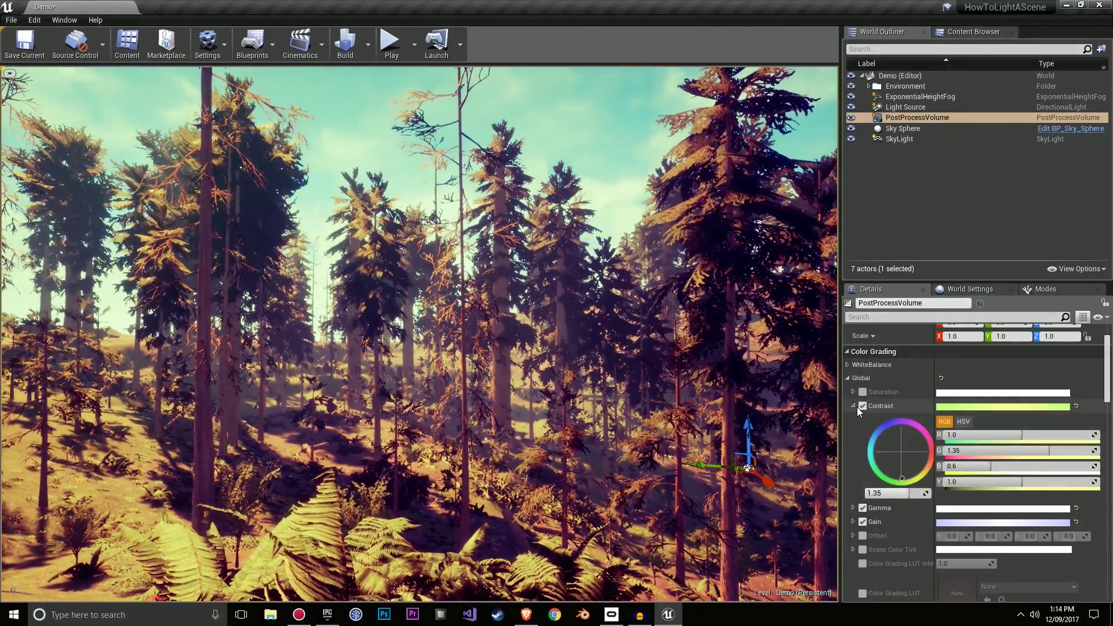
pyautogui.click(862, 405)
pyautogui.click(862, 406)
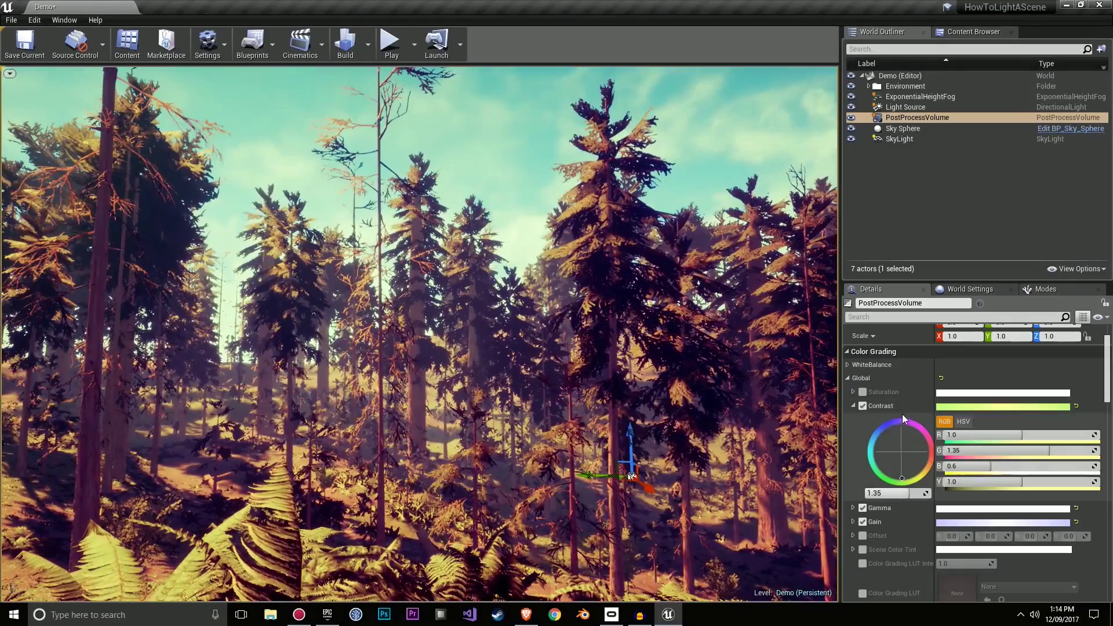
pyautogui.click(863, 406)
pyautogui.click(862, 406)
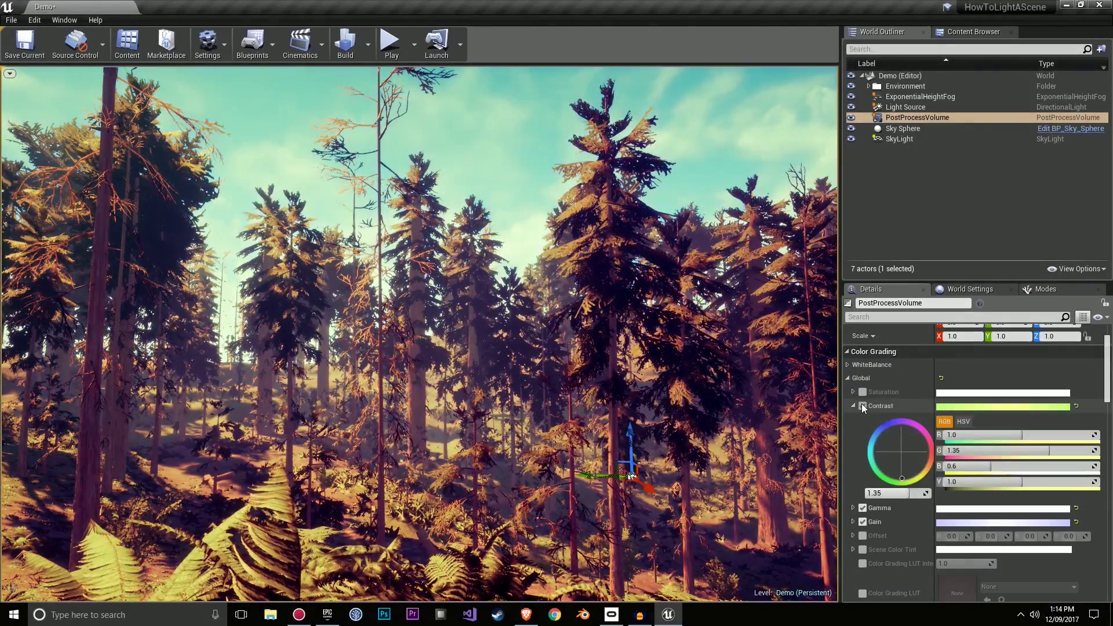
pyautogui.click(862, 406)
pyautogui.click(862, 405)
pyautogui.click(863, 406)
pyautogui.click(863, 406)
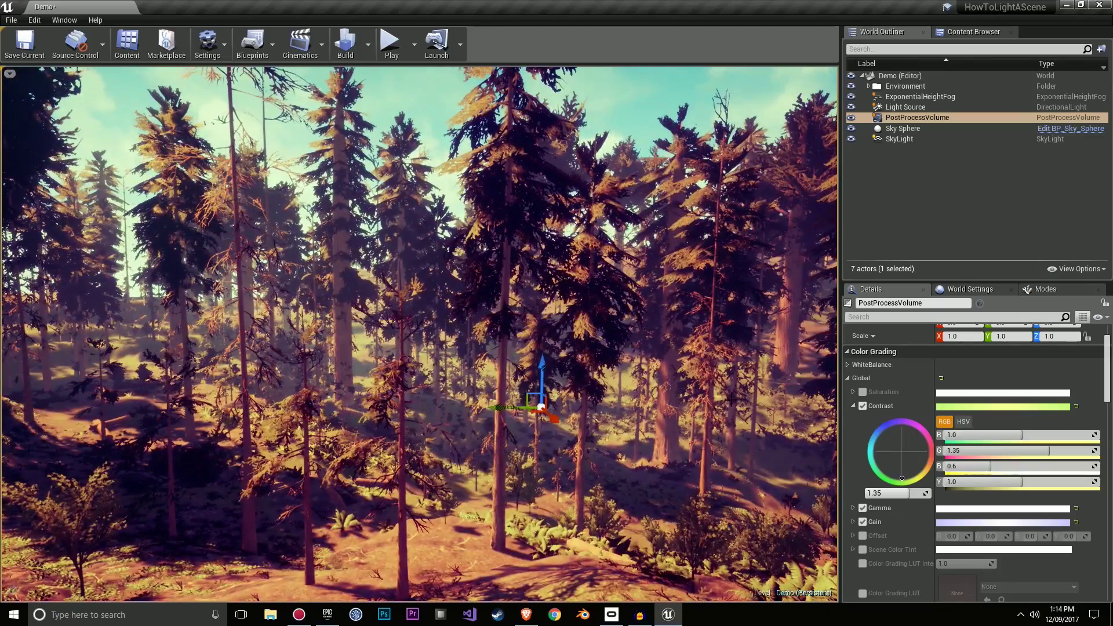
pyautogui.click(863, 406)
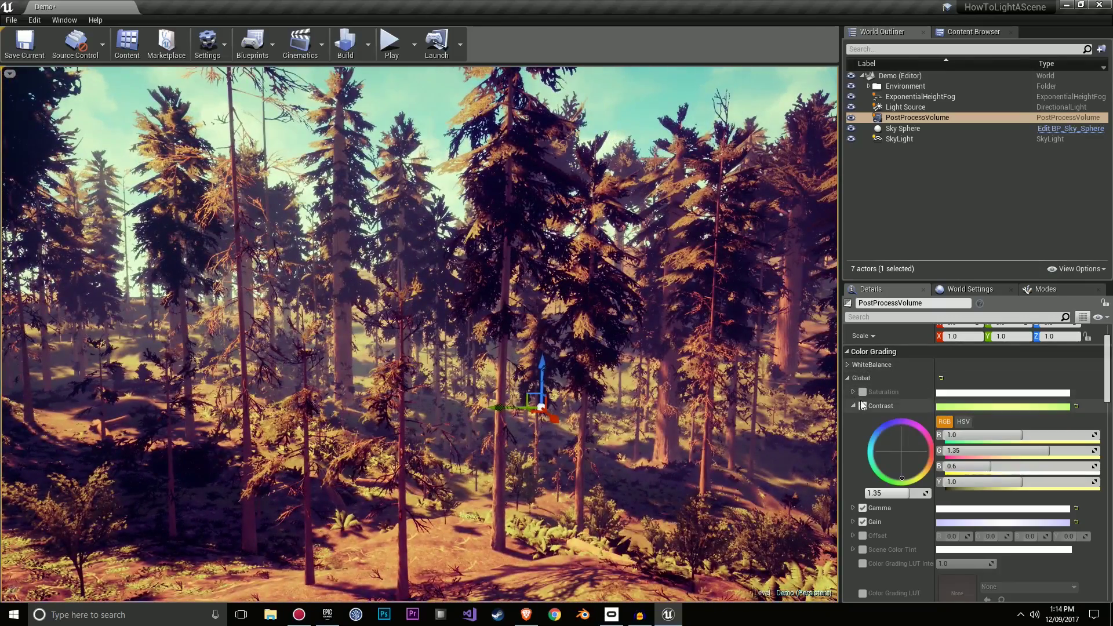
pyautogui.click(862, 406)
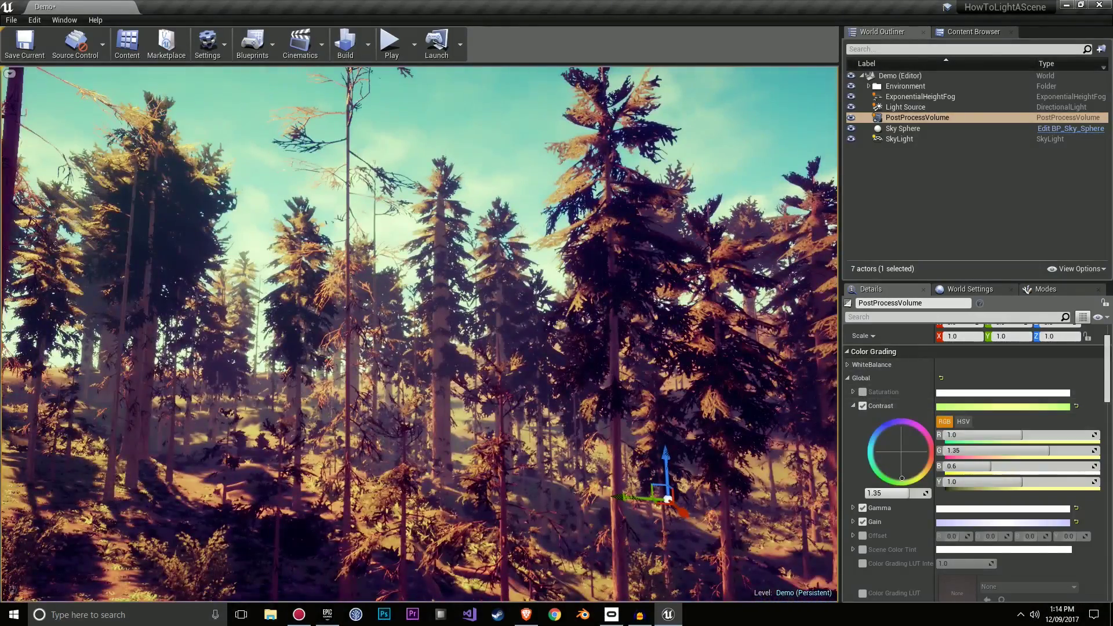
pyautogui.moveTo(489, 278); pyautogui.dragTo(405, 279, button='right')
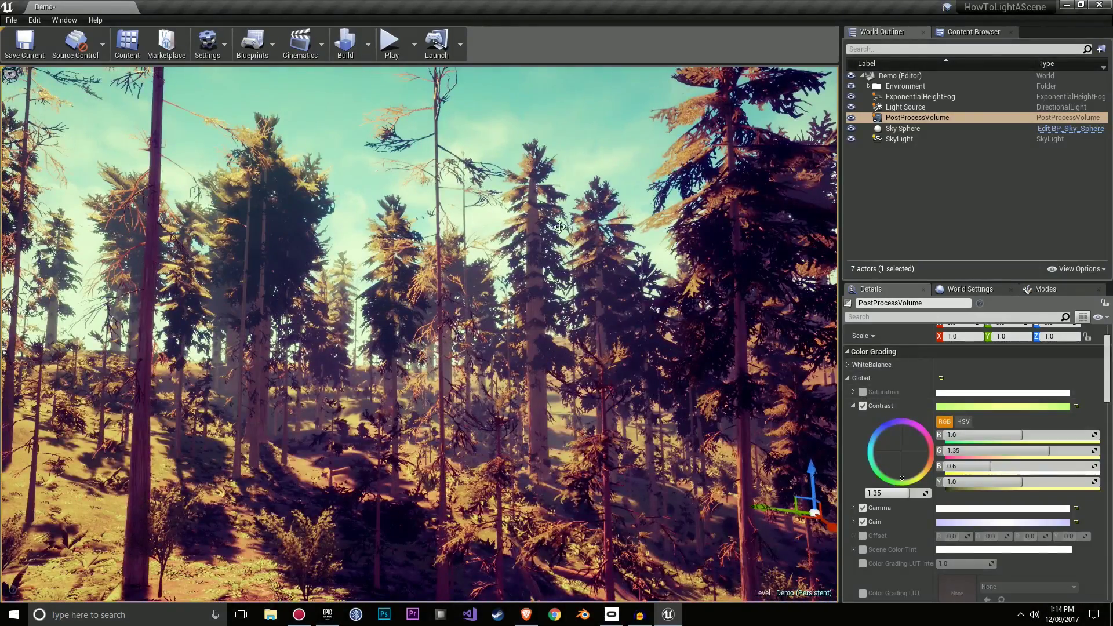
pyautogui.click(863, 406)
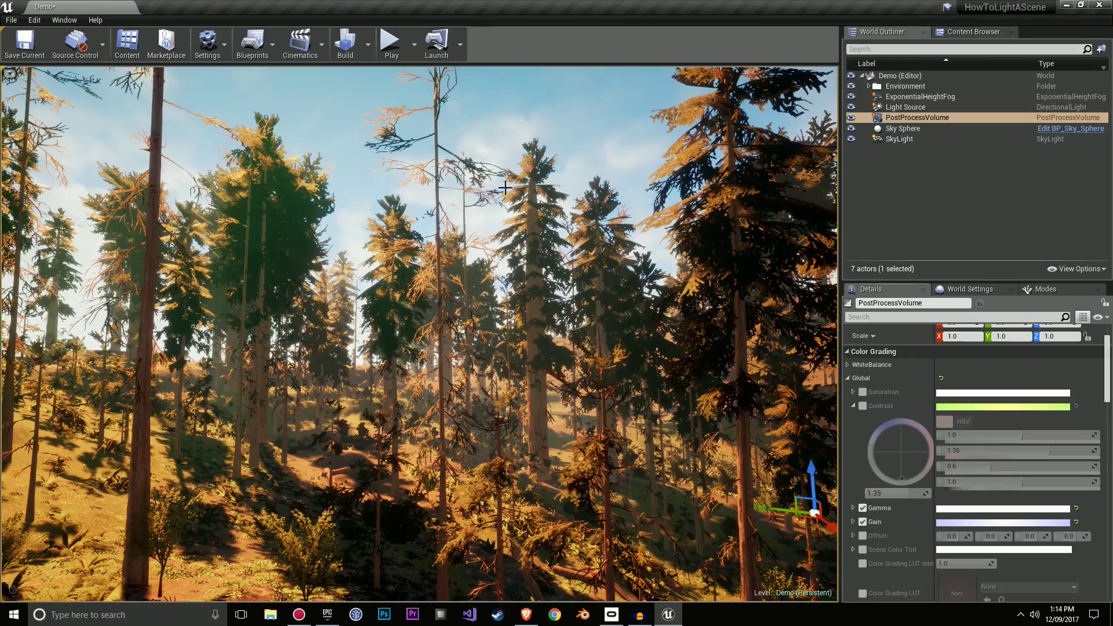
pyautogui.click(862, 407)
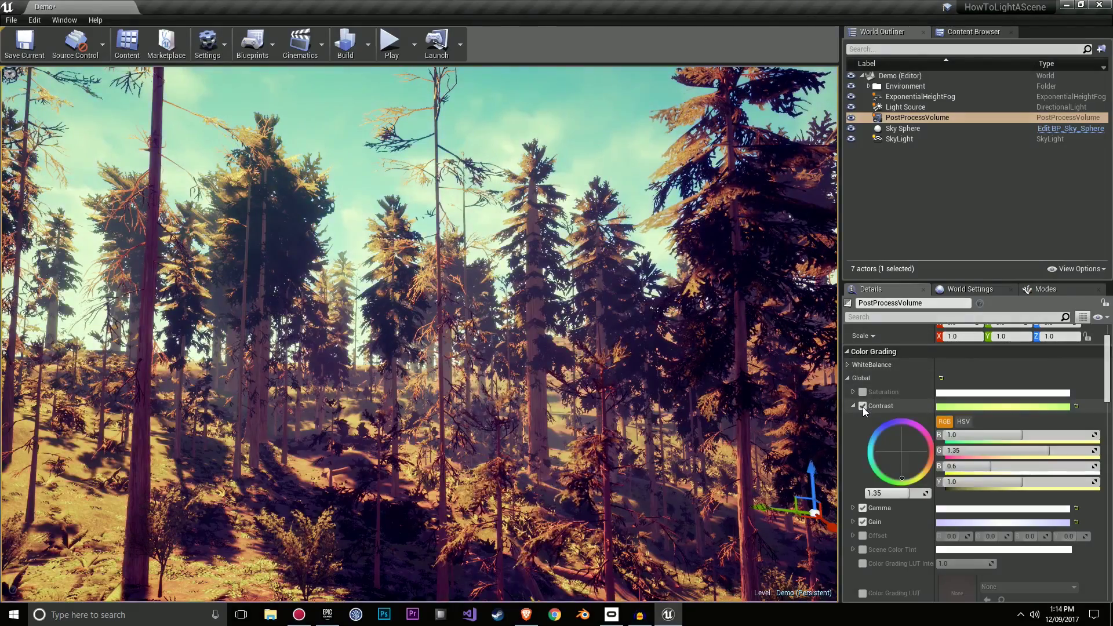
pyautogui.click(853, 405)
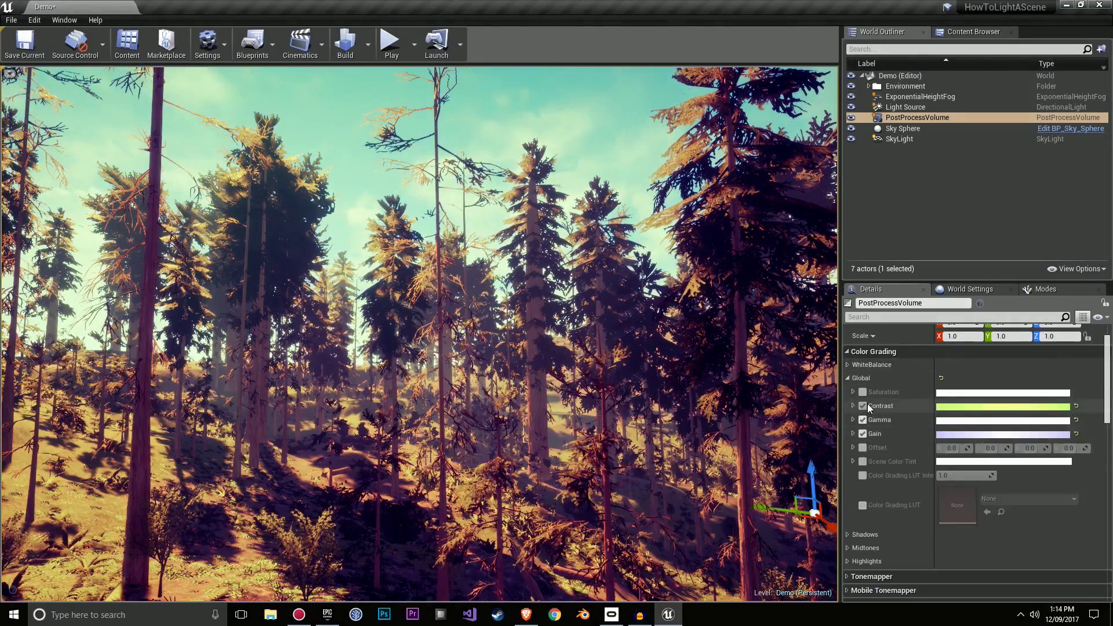
# Compare the forest with the Global Gamma override off and on, leaving it enabled with its controls collapsed.
pyautogui.click(853, 420)
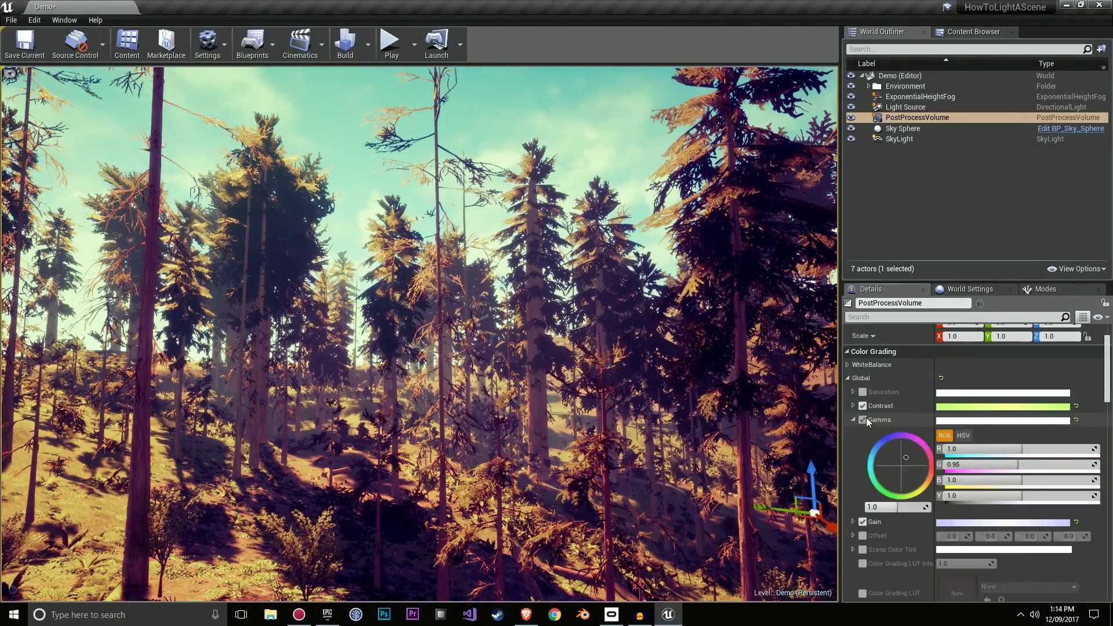
pyautogui.click(865, 419)
pyautogui.click(865, 419)
pyautogui.click(865, 418)
pyautogui.click(866, 419)
pyautogui.click(865, 418)
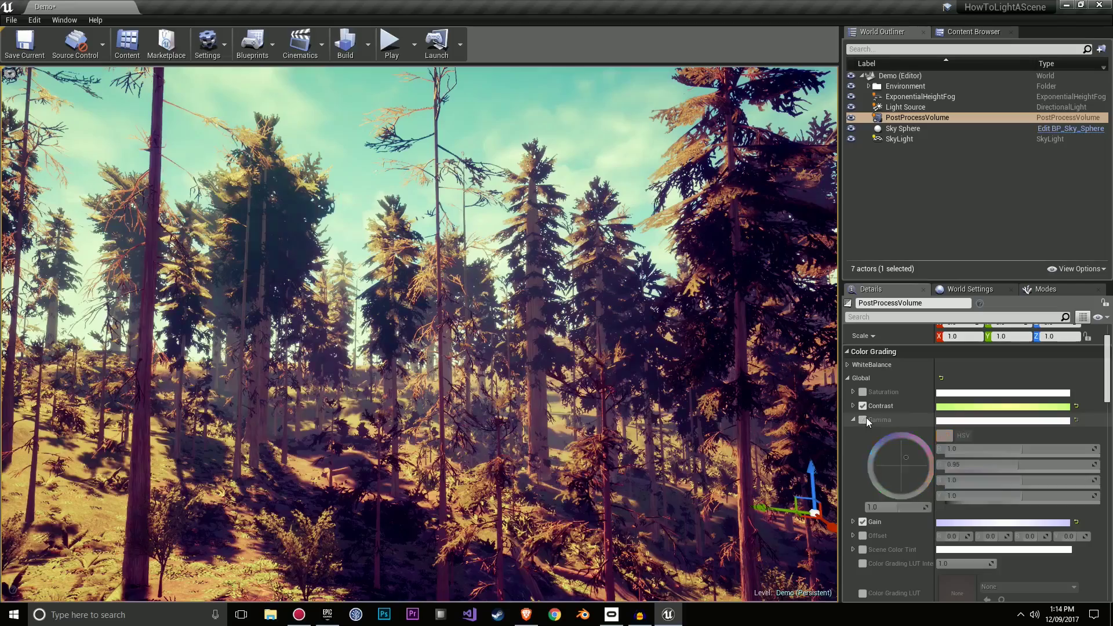
pyautogui.click(865, 419)
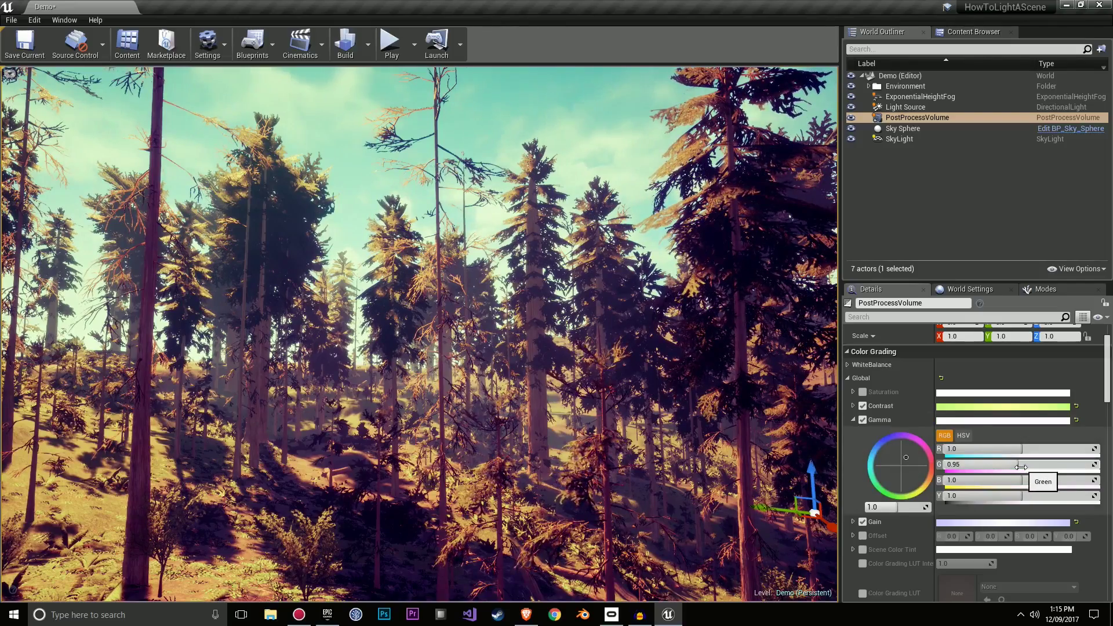
pyautogui.click(860, 423)
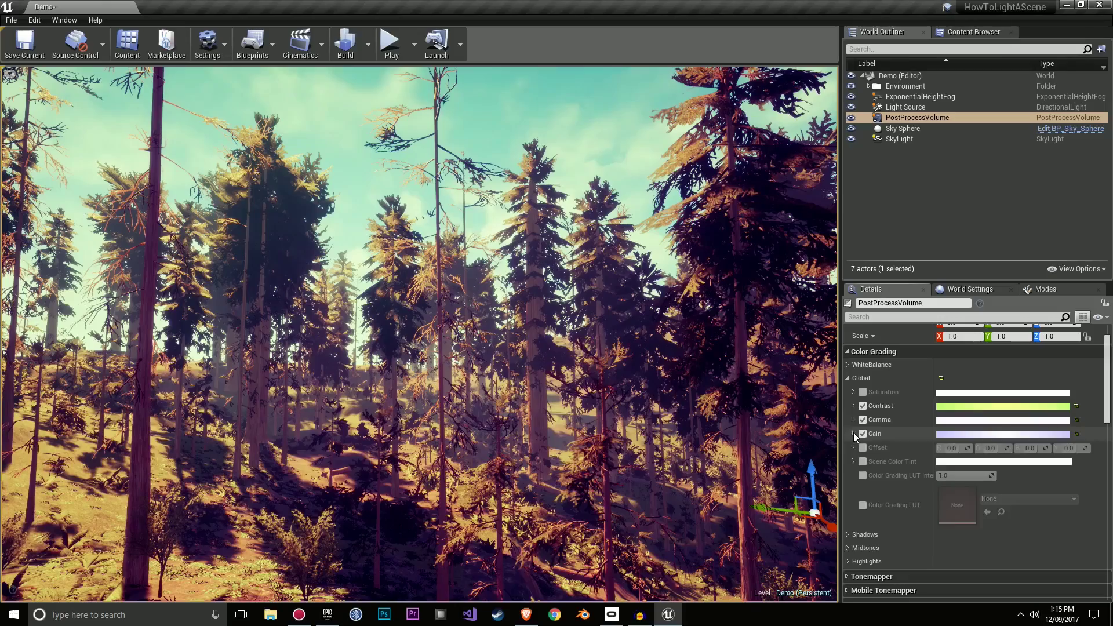
# Expand the Global Gain controls and compare the forest with the Gain override off and on, leaving it enabled.
pyautogui.click(853, 433)
pyautogui.click(861, 433)
pyautogui.click(861, 433)
pyautogui.click(861, 434)
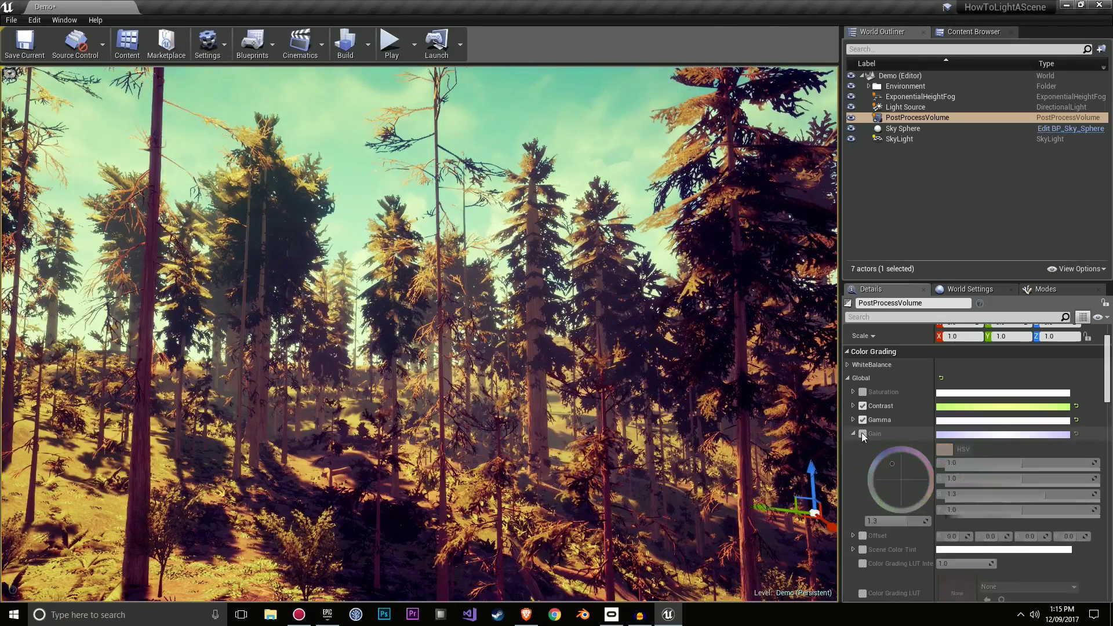
pyautogui.click(861, 434)
pyautogui.click(861, 434)
pyautogui.click(861, 434)
pyautogui.click(862, 433)
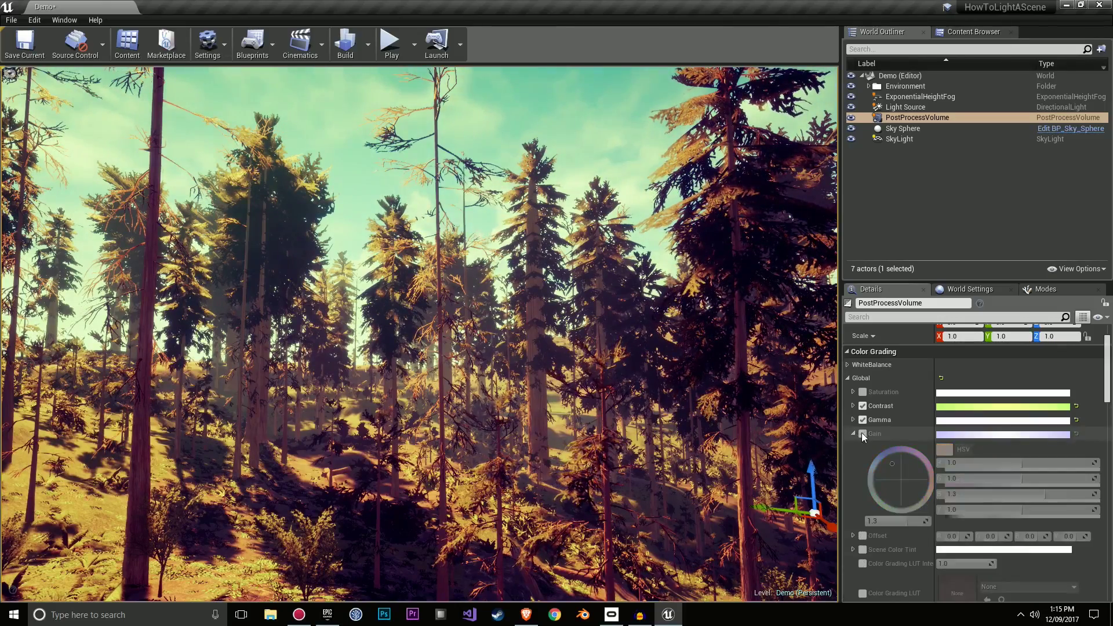
pyautogui.click(861, 433)
pyautogui.click(863, 433)
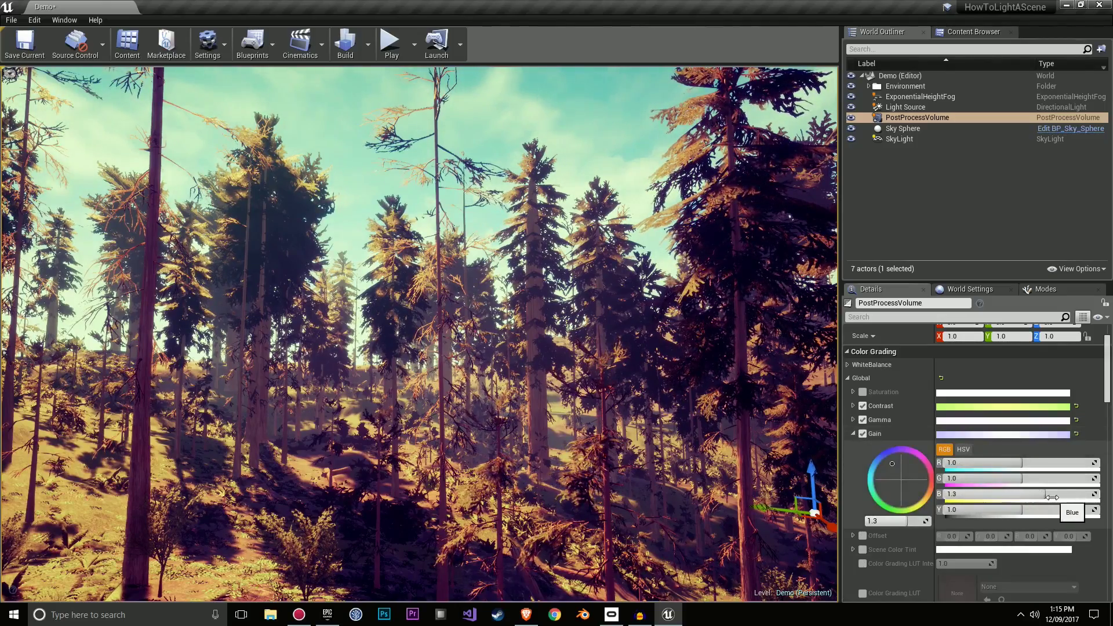
# Try the Global Gain's red channel at 1.34 and its green channel at 1.52, setting each back to 1.
pyautogui.moveTo(1021, 459)
pyautogui.mouseDown()
pyautogui.moveTo(1012, 462)
pyautogui.moveTo(1034, 464)
pyautogui.mouseUp()
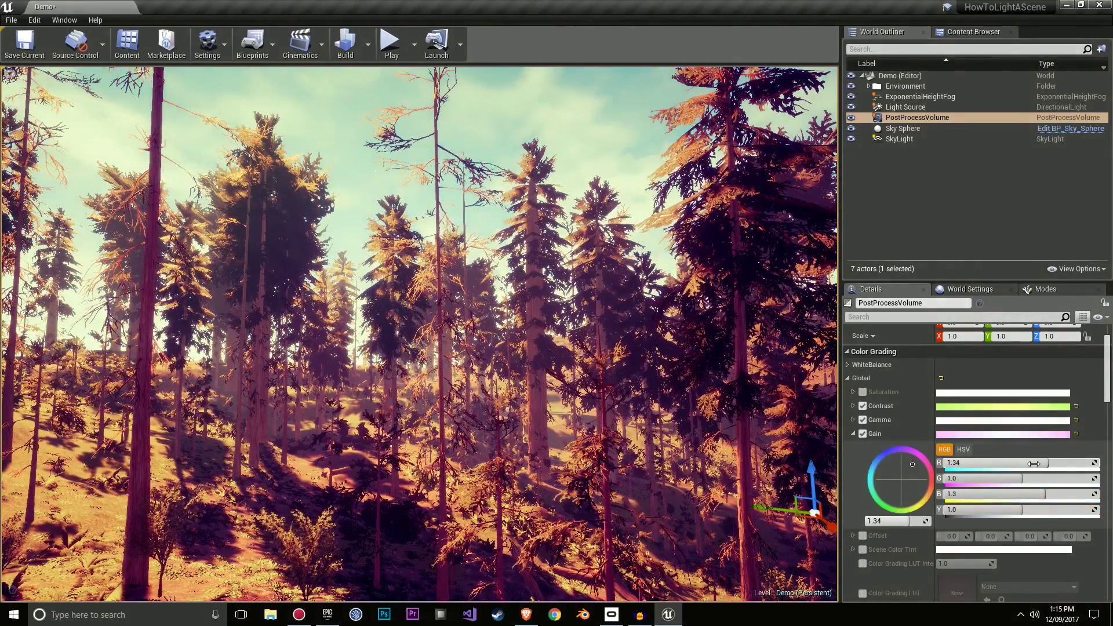
pyautogui.write('1')
pyautogui.click(1008, 480)
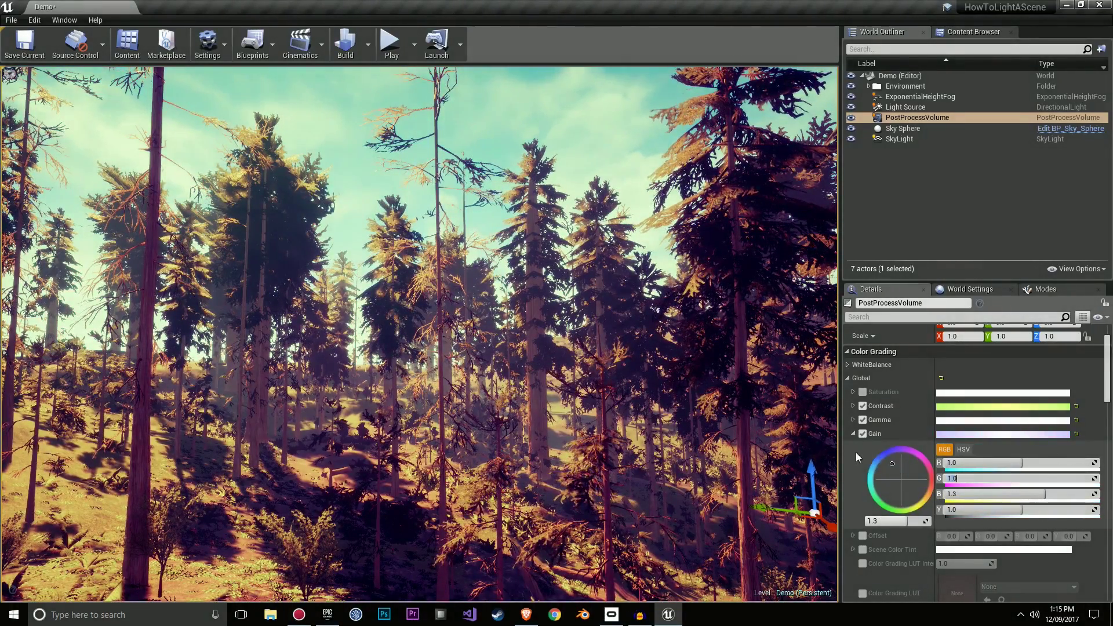
pyautogui.write('1.52')
pyautogui.press('Return')
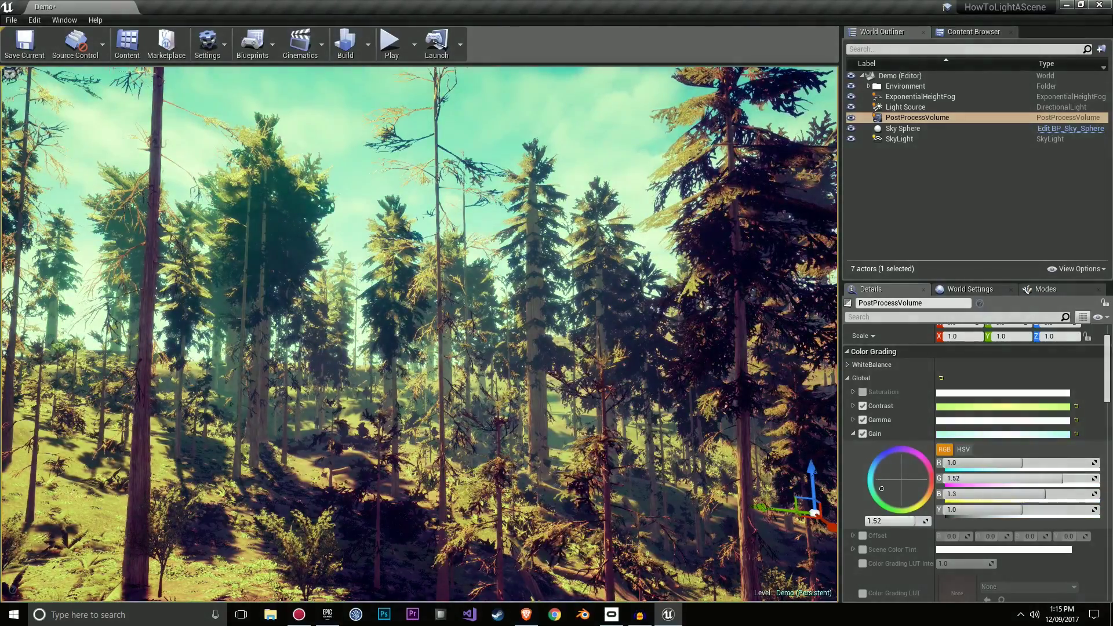
pyautogui.moveTo(1062, 478); pyautogui.dragTo(975, 479)
pyautogui.write('1')
pyautogui.press('Return')
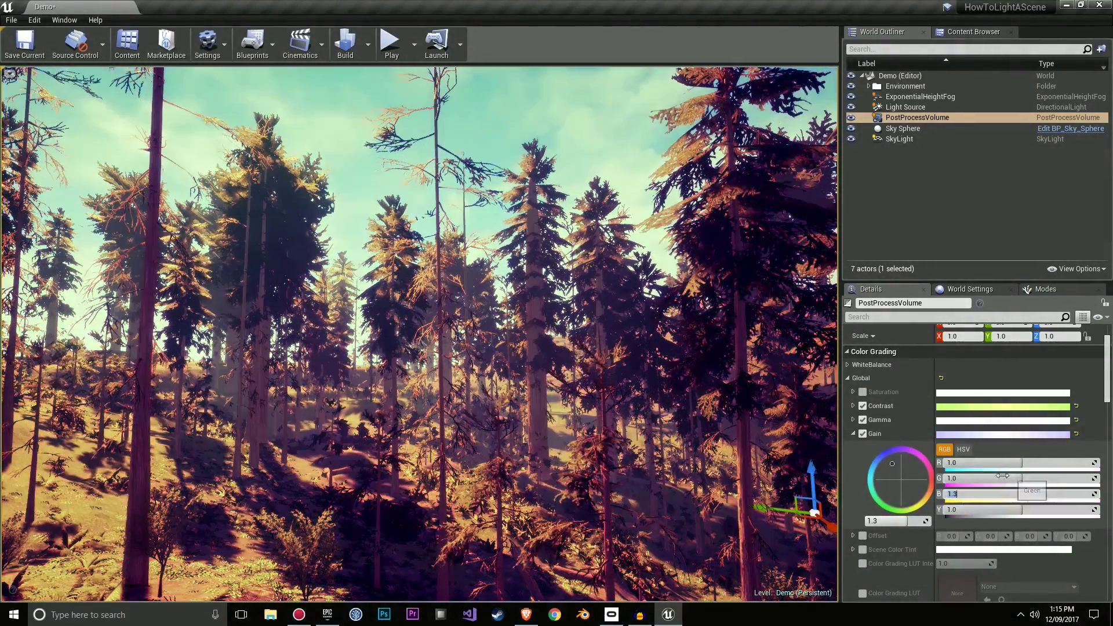
# Collapse the Gain controls, the Global color grading group, and the lens Image Effects group.
pyautogui.click(853, 433)
pyautogui.moveTo(696, 376); pyautogui.dragTo(698, 422, button='right')
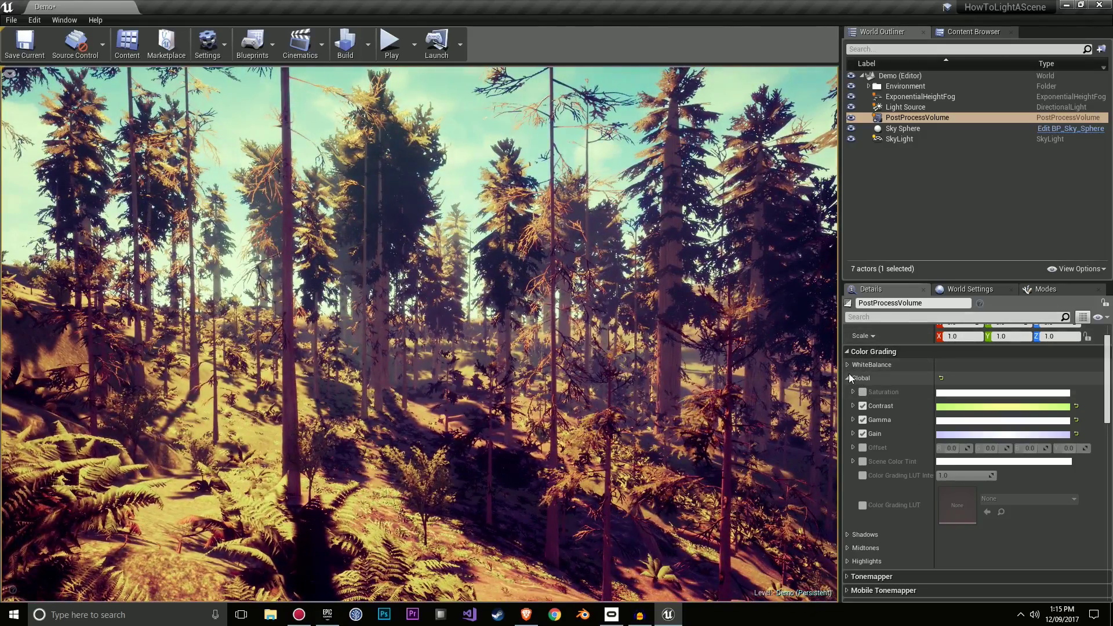
pyautogui.scroll(-2, 862, 391)
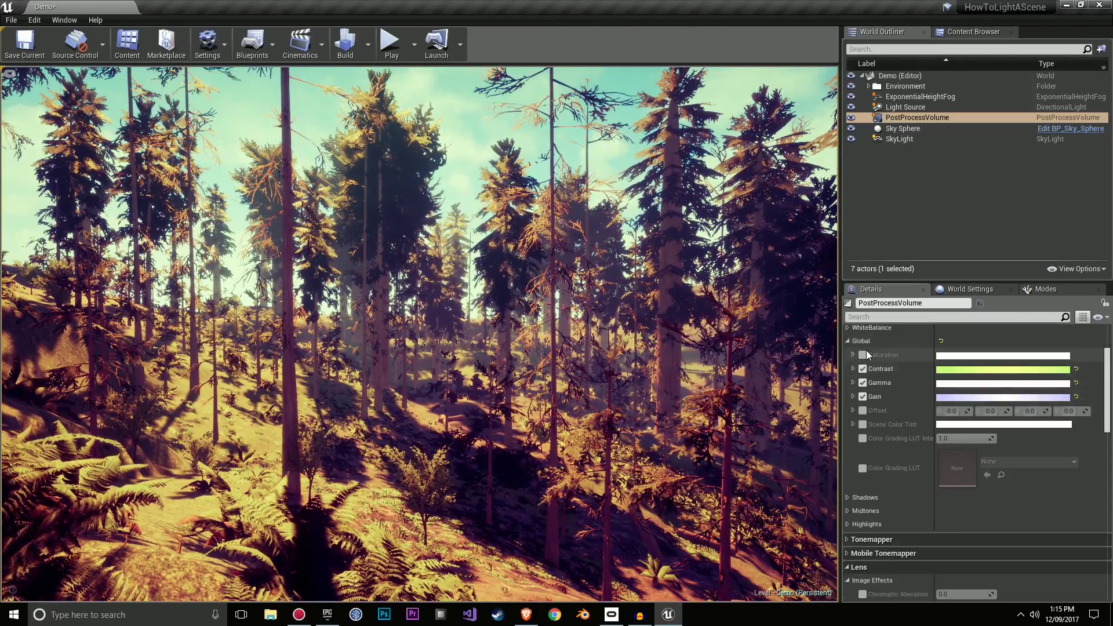
pyautogui.click(847, 341)
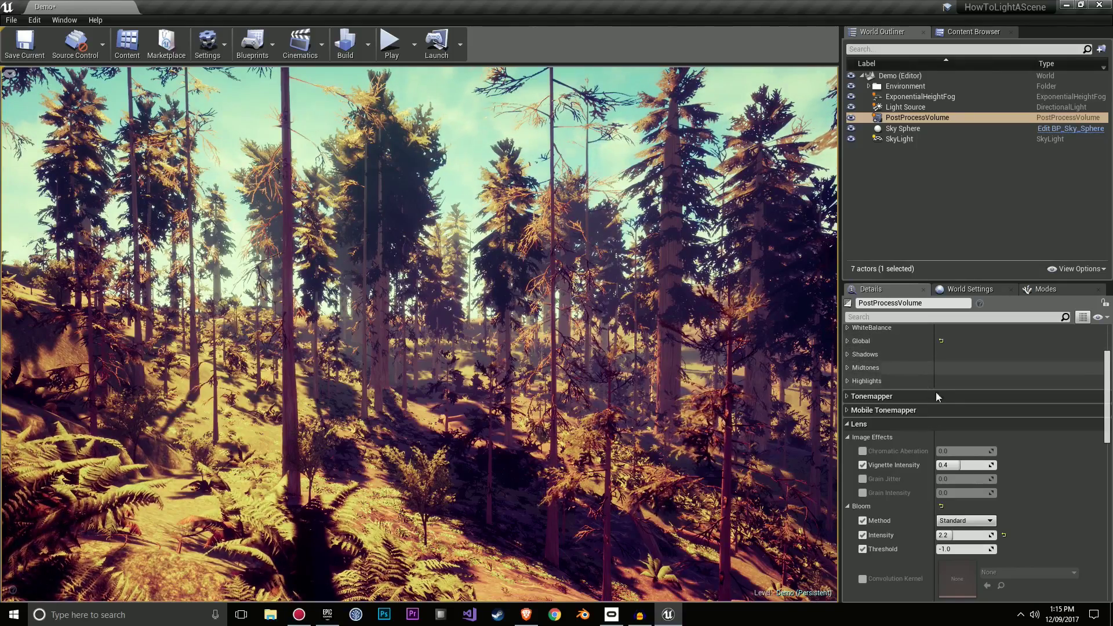
pyautogui.scroll(-2, 936, 391)
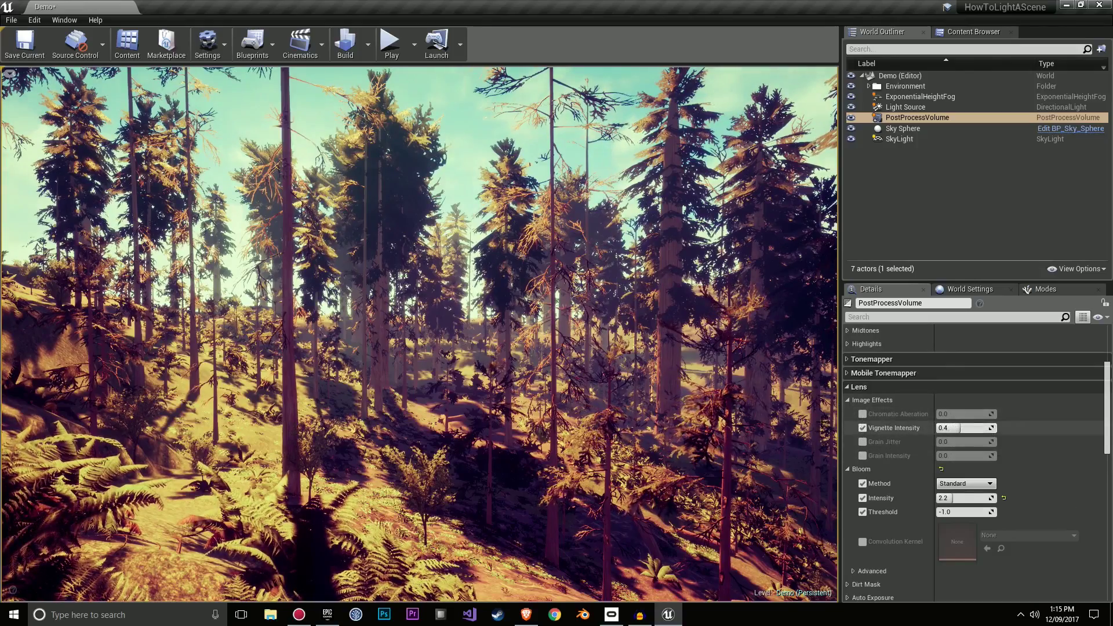
pyautogui.click(847, 399)
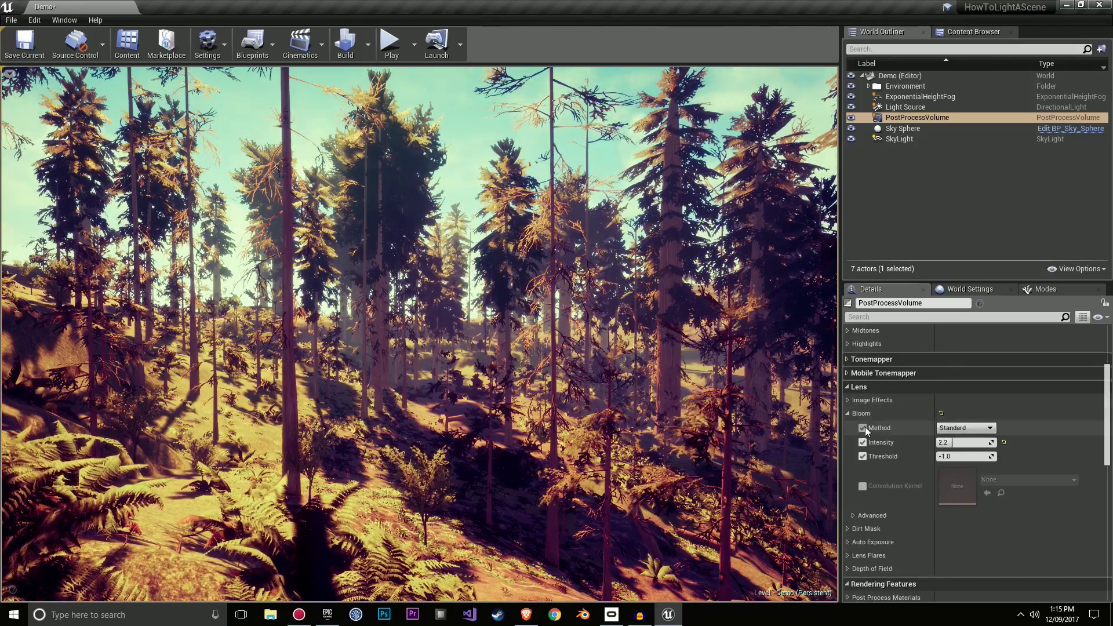
# Compare the forest with the Bloom intensity reset to its default and set back to 2.2.
pyautogui.moveTo(730, 418); pyautogui.dragTo(692, 377, button='right')
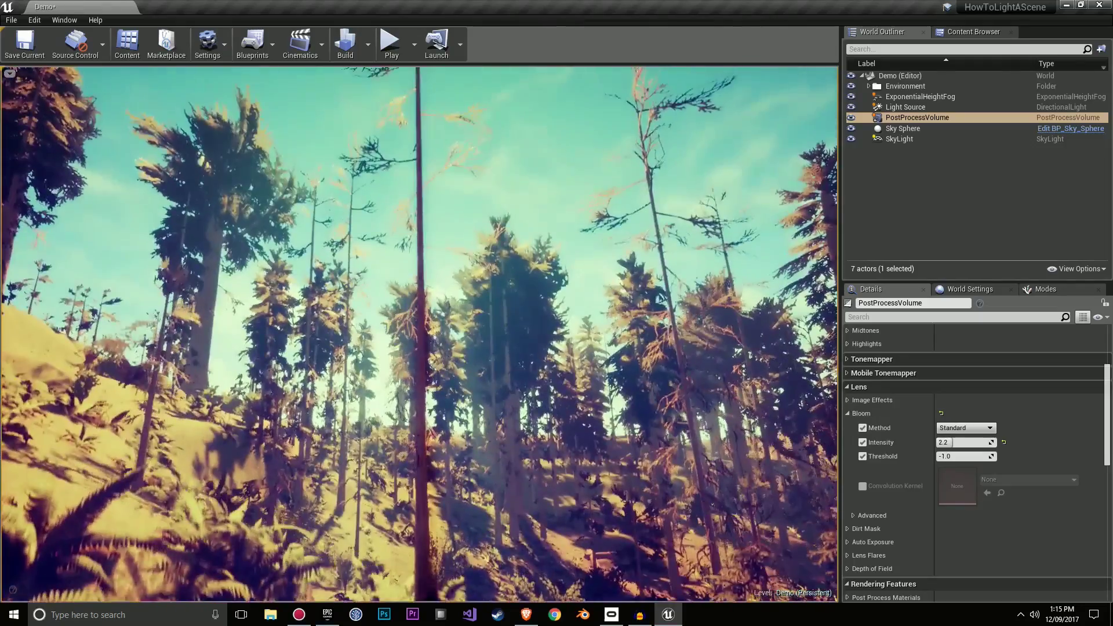
pyautogui.click(979, 441)
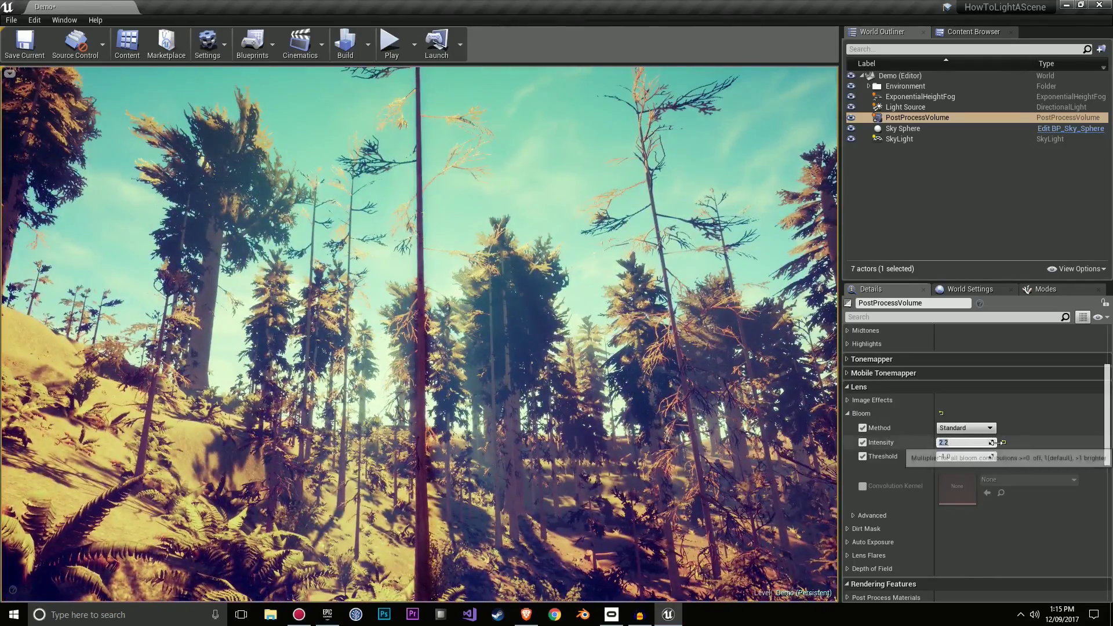
pyautogui.click(1003, 442)
pyautogui.moveTo(588, 375); pyautogui.dragTo(587, 373, button='right')
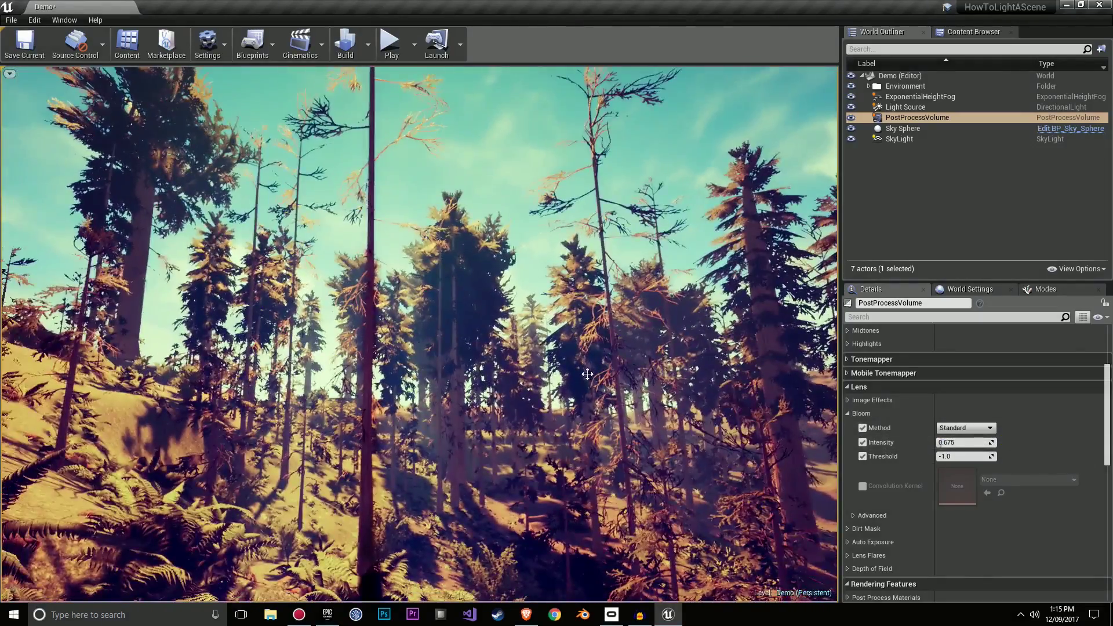
pyautogui.click(983, 441)
pyautogui.write('2.2')
pyautogui.press('Return')
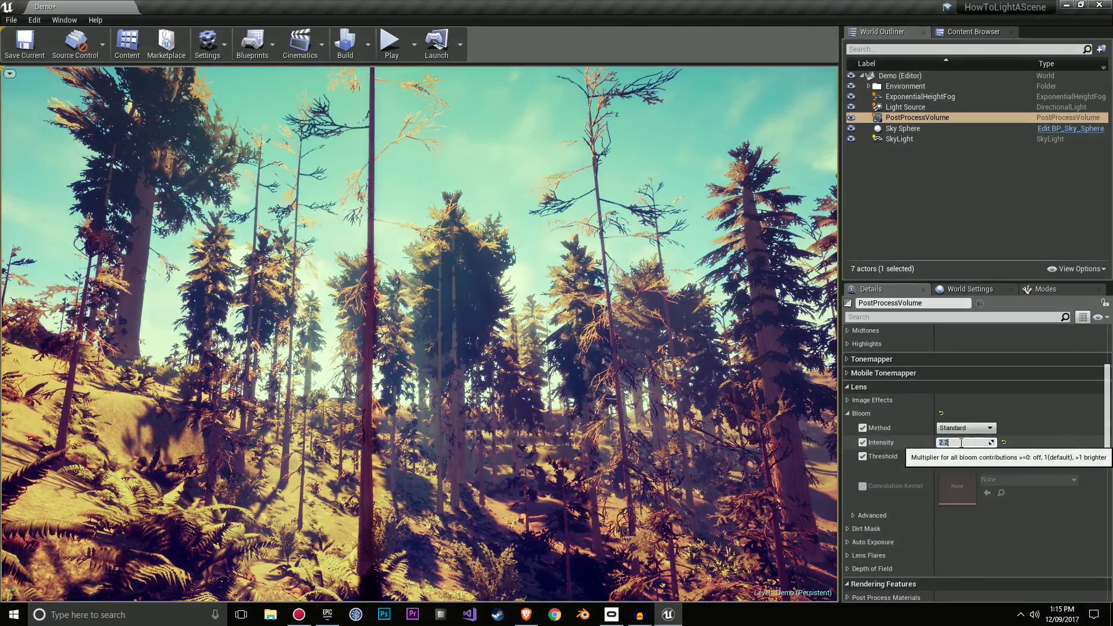
pyautogui.moveTo(696, 399); pyautogui.dragTo(696, 398, button='right')
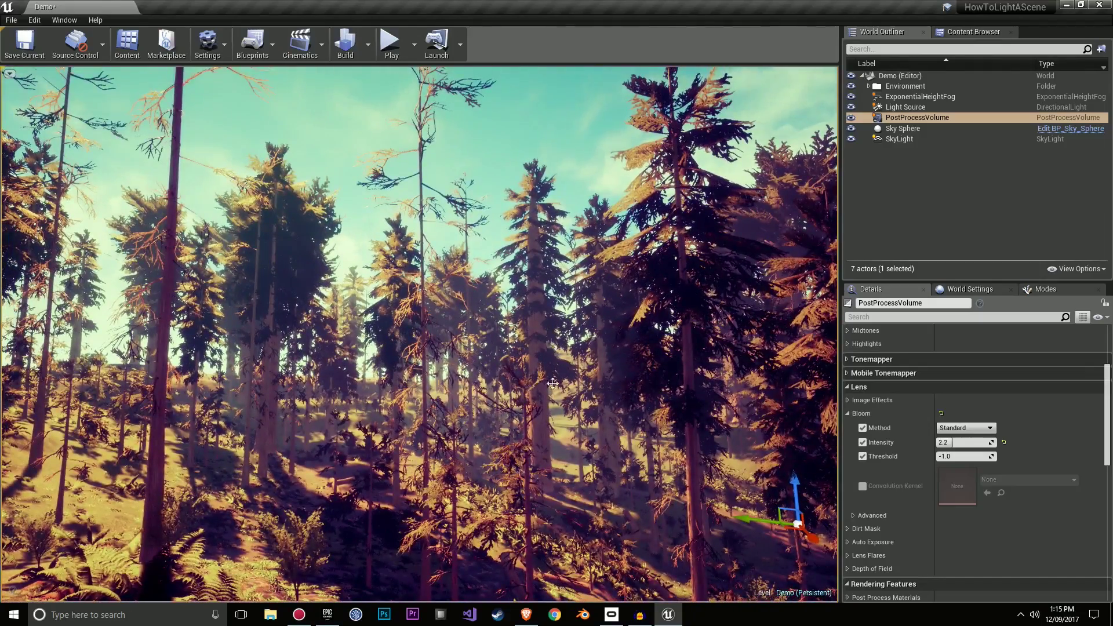
pyautogui.moveTo(589, 349); pyautogui.dragTo(590, 349, button='right')
# Collapse the Bloom group, then inspect the Depth of Field and Lens Flares settings, collapsing each again.
pyautogui.scroll(-1, 1077, 394)
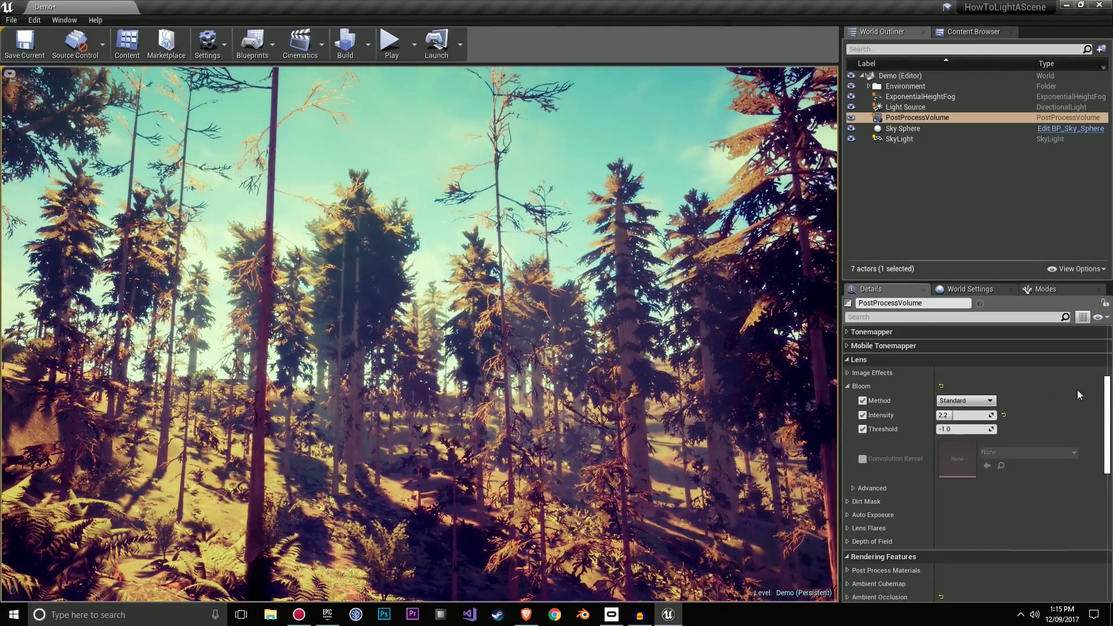
pyautogui.click(847, 386)
pyautogui.scroll(-1, 887, 425)
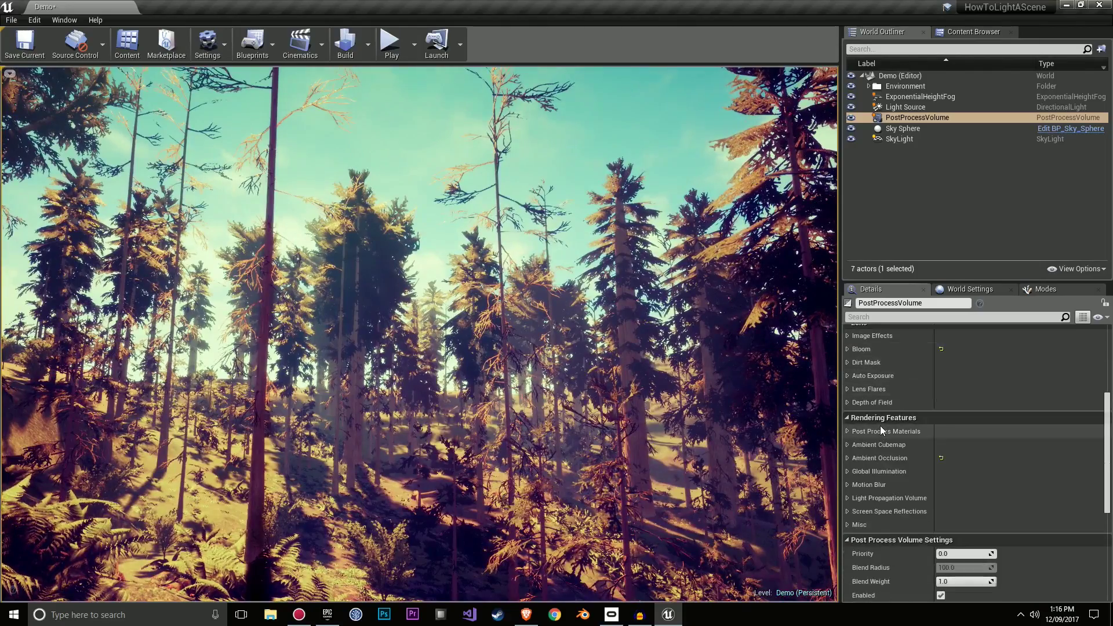
pyautogui.click(848, 402)
pyautogui.moveTo(822, 411); pyautogui.dragTo(822, 411, button='right')
pyautogui.moveTo(653, 390); pyautogui.dragTo(653, 390, button='right')
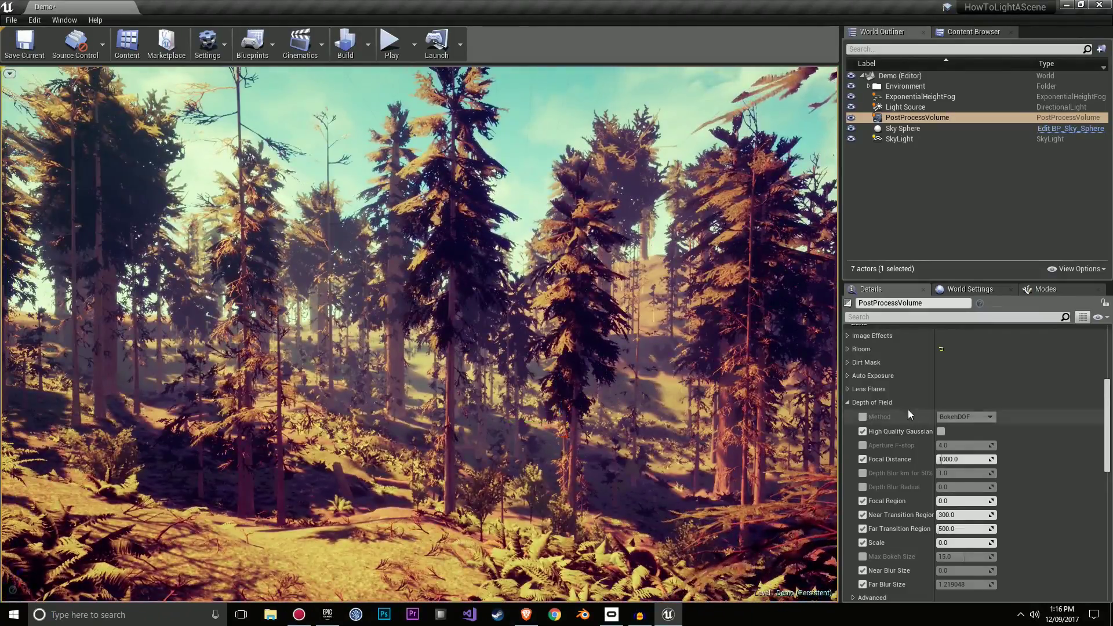
pyautogui.click(846, 401)
pyautogui.click(847, 388)
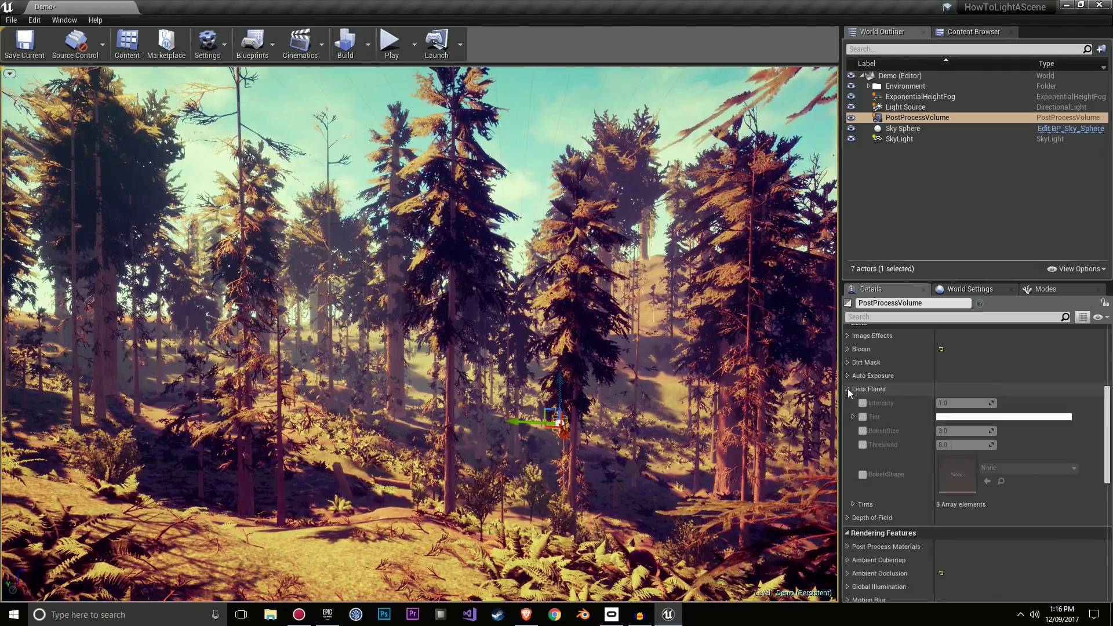
pyautogui.click(847, 389)
pyautogui.moveTo(724, 418); pyautogui.dragTo(725, 417, button='right')
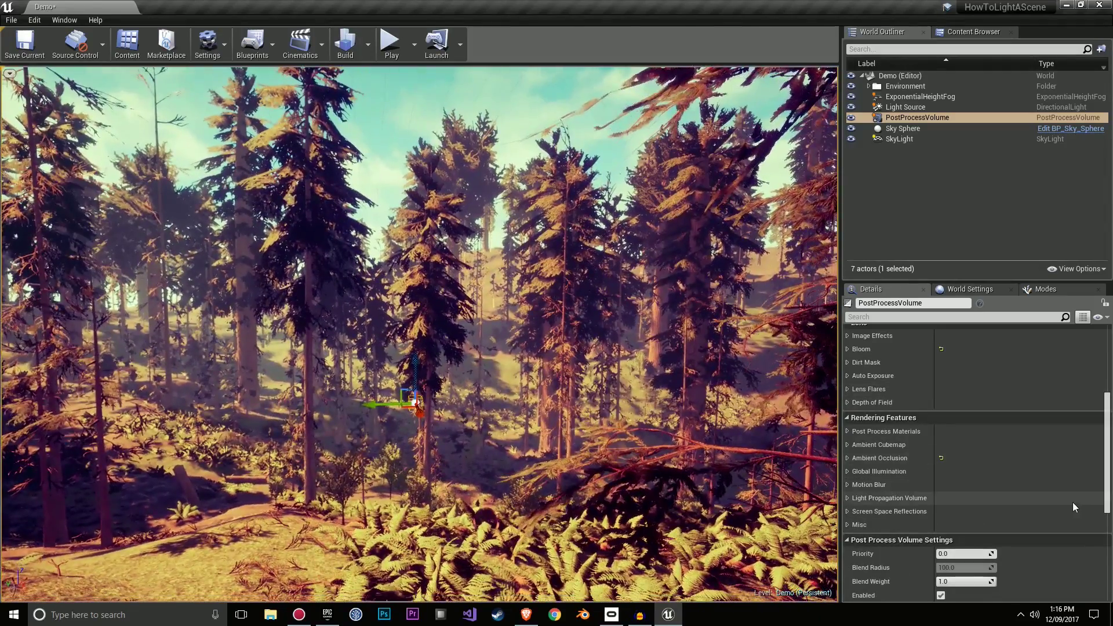
# Expand the Ambient Occlusion settings, try an intensity of about 0.99 on the forest floor, and set it to 0.5.
pyautogui.scroll(-2, 948, 473)
pyautogui.scroll(-1, 944, 458)
pyautogui.scroll(-1, 904, 437)
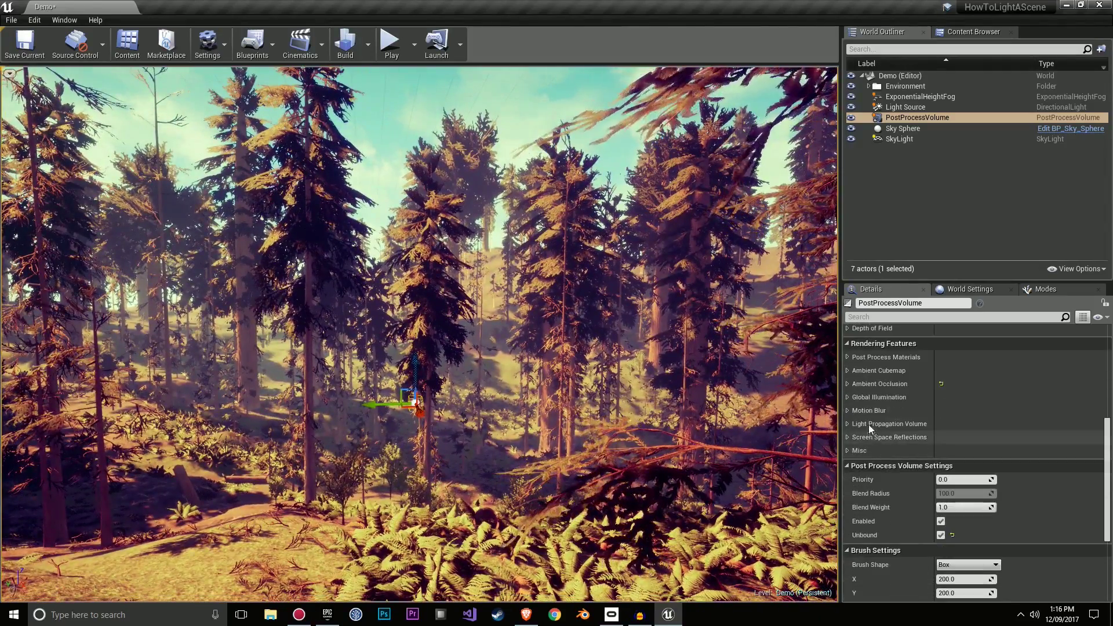
pyautogui.click(846, 385)
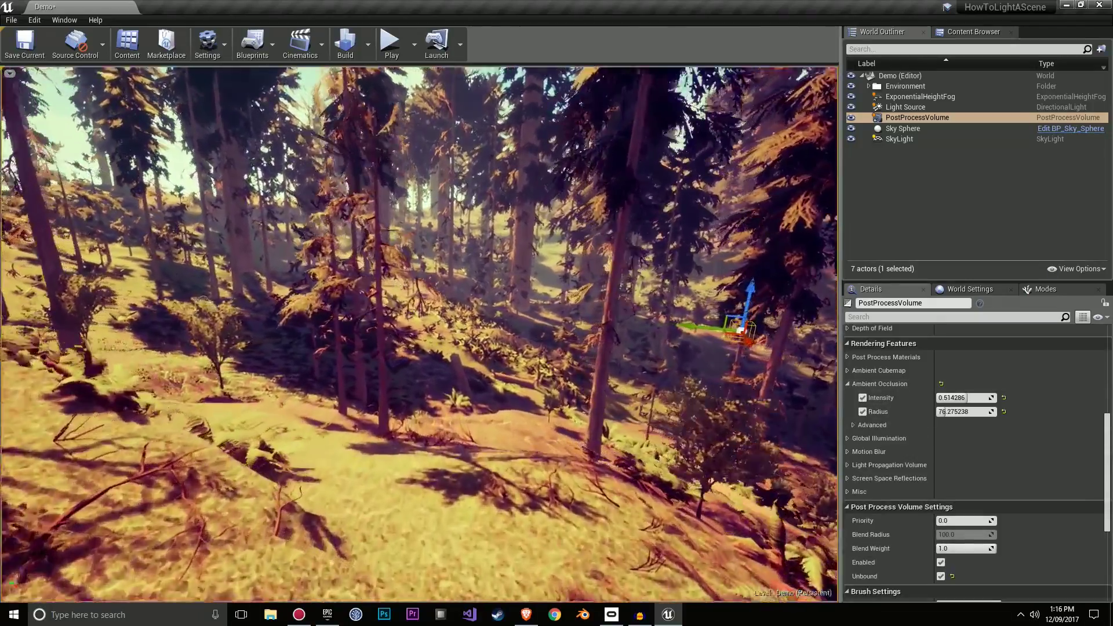
pyautogui.press('w')
pyautogui.moveTo(666, 348); pyautogui.dragTo(652, 426, button='right')
pyautogui.moveTo(965, 398)
pyautogui.mouseDown()
pyautogui.moveTo(936, 397)
pyautogui.moveTo(995, 398)
pyautogui.mouseUp()
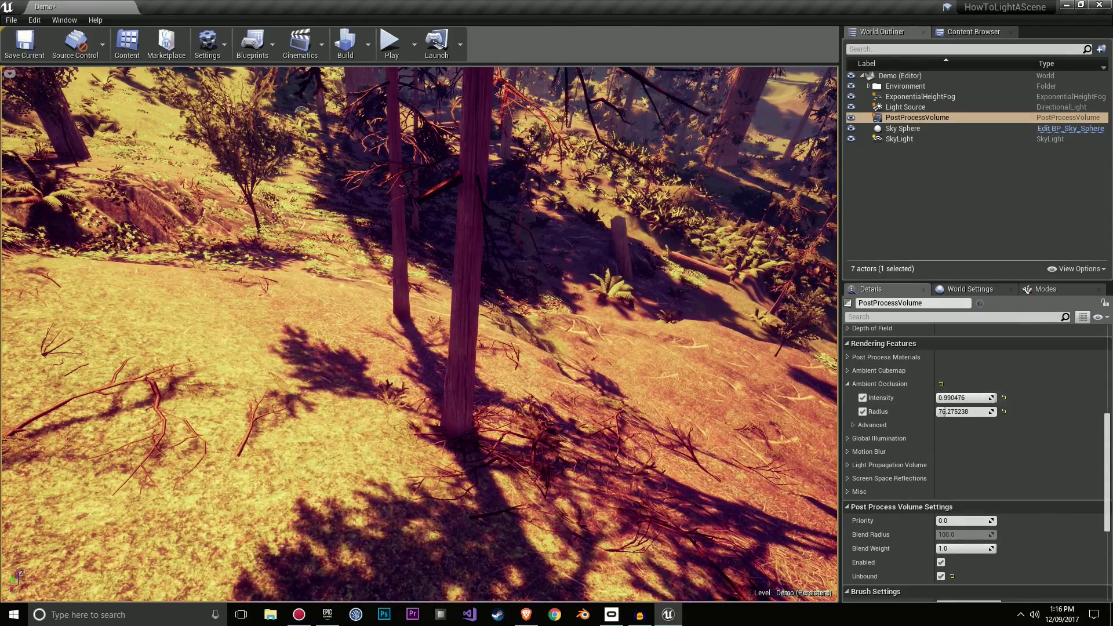
pyautogui.click(976, 397)
pyautogui.write('0.5')
pyautogui.press('Return')
# Try lowering the Ambient Occlusion intensity to 0.4 and 0.0 near the fern, and reset it to its default.
pyautogui.moveTo(971, 397); pyautogui.dragTo(927, 398)
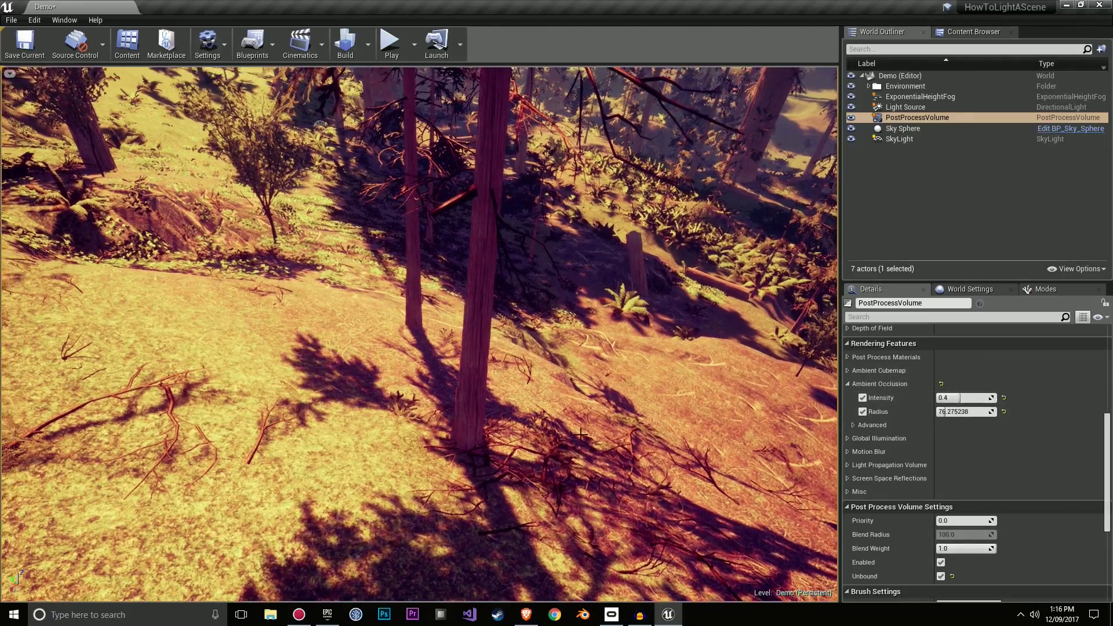
pyautogui.press('w')
pyautogui.moveTo(593, 353)
pyautogui.mouseDown(button='right')
pyautogui.moveTo(608, 350)
pyautogui.moveTo(596, 359)
pyautogui.mouseUp(button='right')
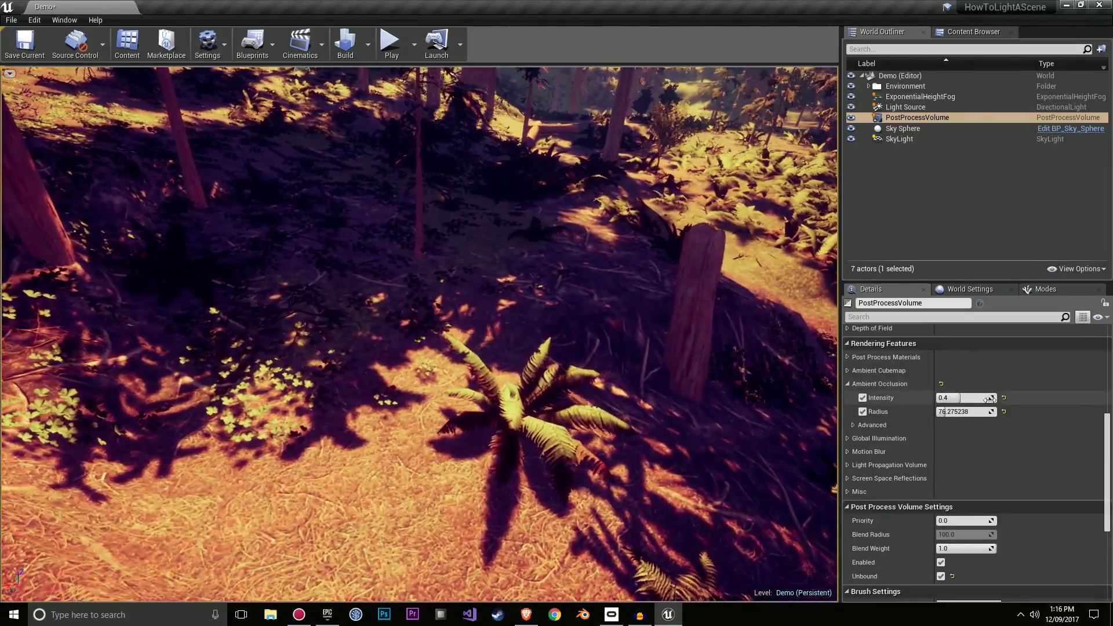
pyautogui.moveTo(995, 398); pyautogui.dragTo(982, 398)
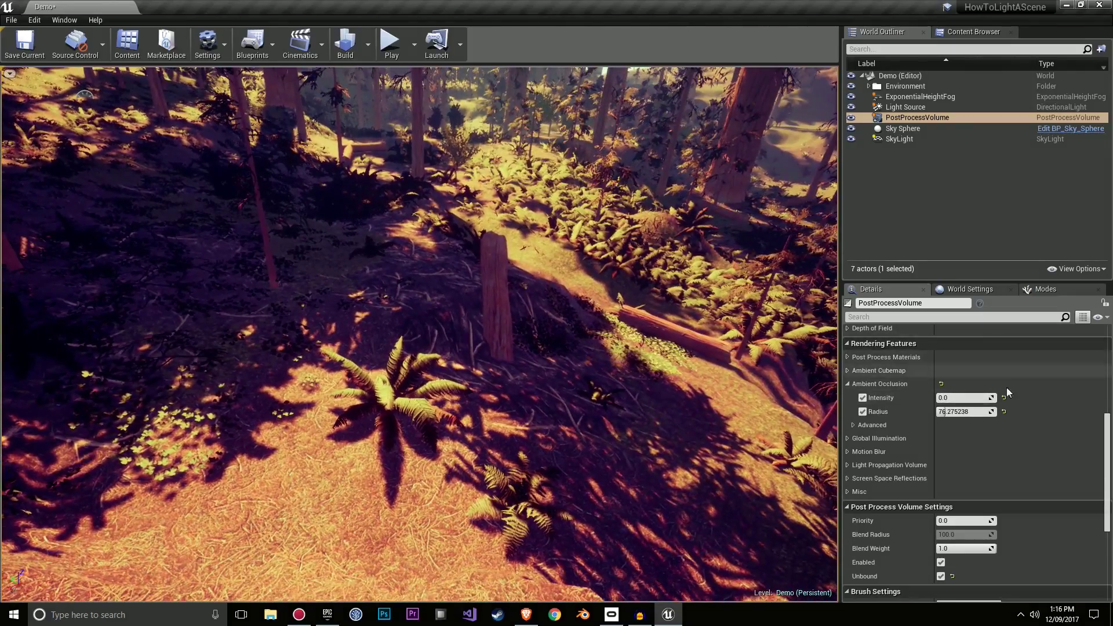
pyautogui.click(1003, 397)
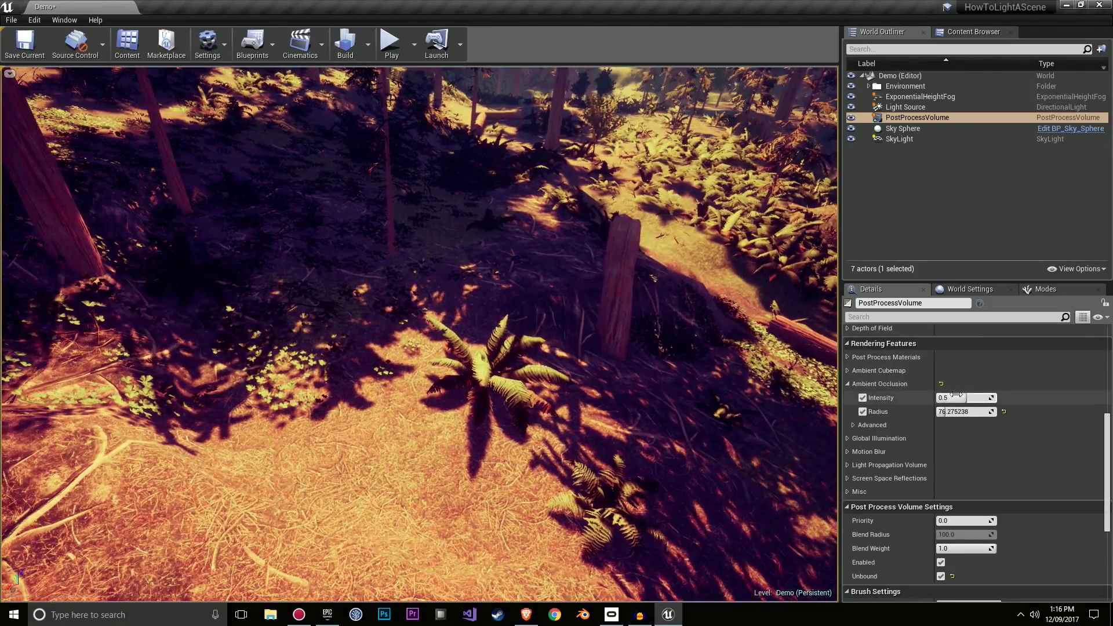
# Compare the forest floor with the Ambient Occlusion intensity at 1.0 and reset to the default 0.5.
pyautogui.moveTo(956, 395); pyautogui.dragTo(994, 396)
pyautogui.moveTo(518, 342); pyautogui.dragTo(601, 320, button='right')
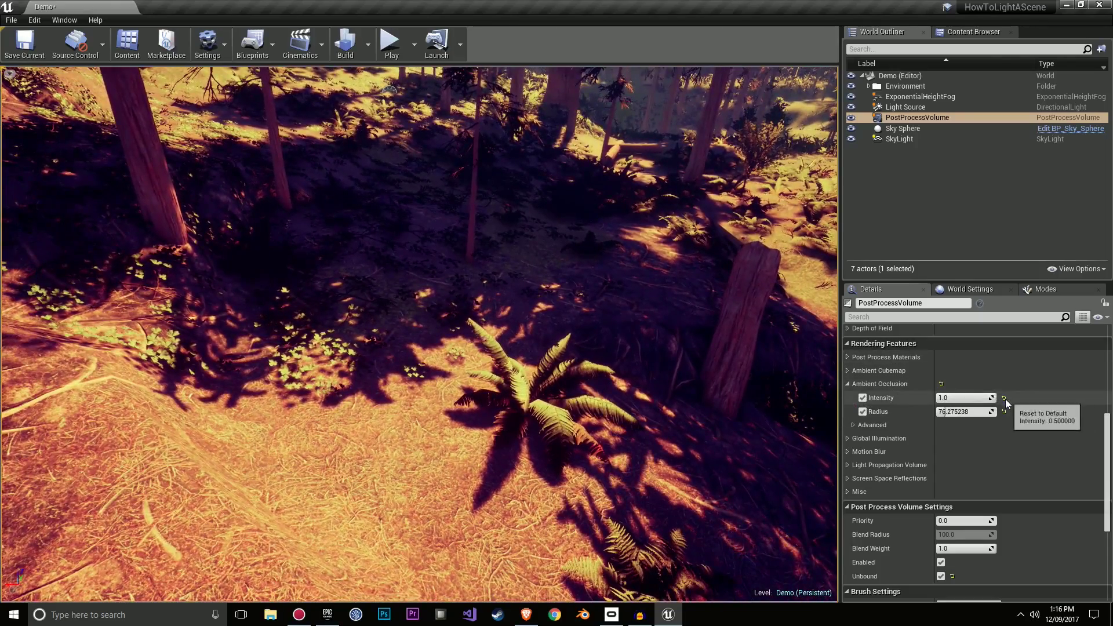
pyautogui.click(1003, 398)
pyautogui.moveTo(965, 399); pyautogui.dragTo(865, 397)
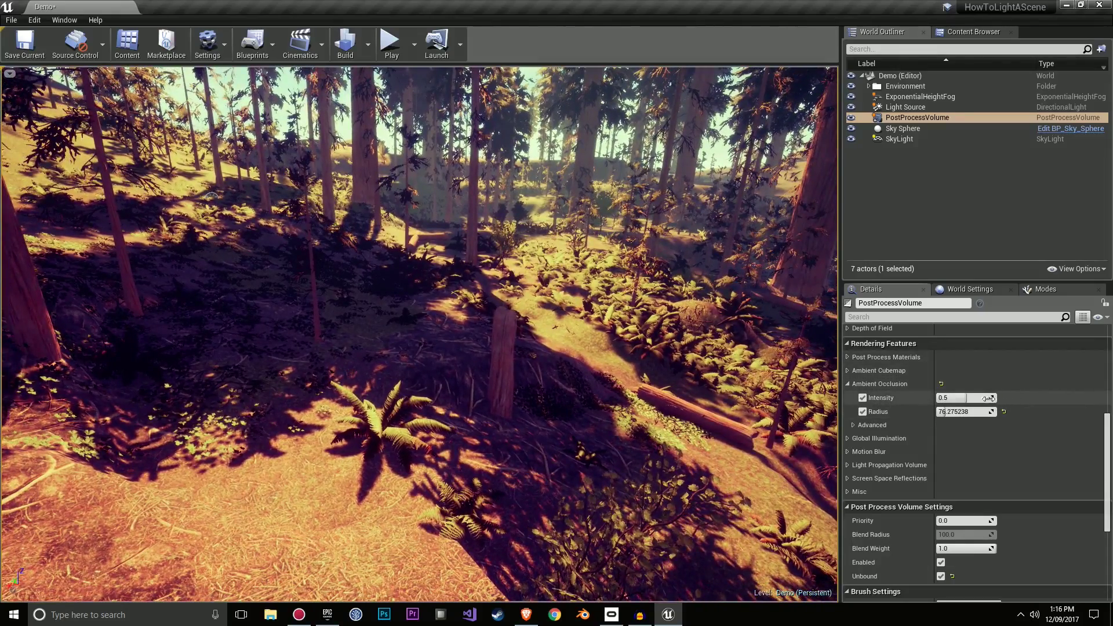
# Try an Ambient Occlusion intensity of about 0.93, reset it to 0.5, and adjust the occlusion radius.
pyautogui.moveTo(965, 398); pyautogui.dragTo(950, 397)
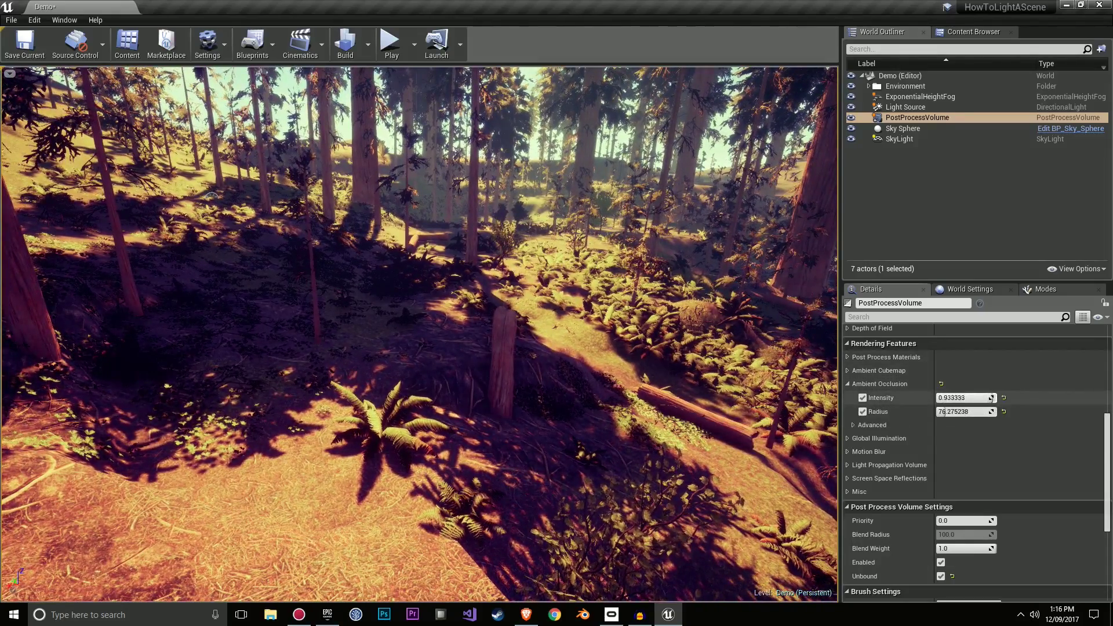
pyautogui.click(1003, 397)
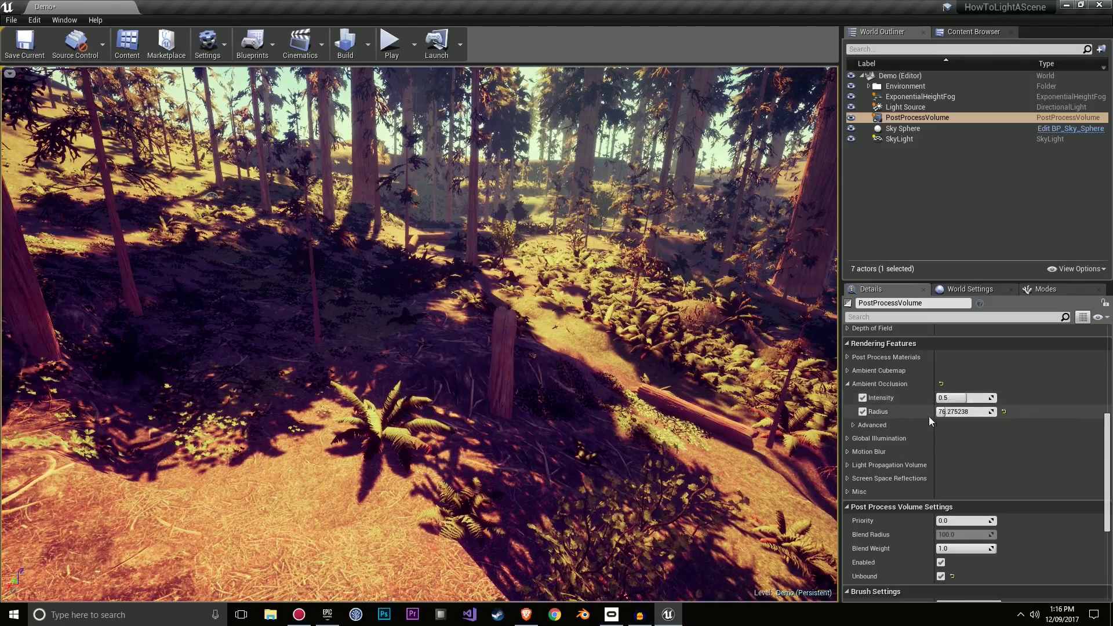
pyautogui.moveTo(945, 412); pyautogui.dragTo(953, 412)
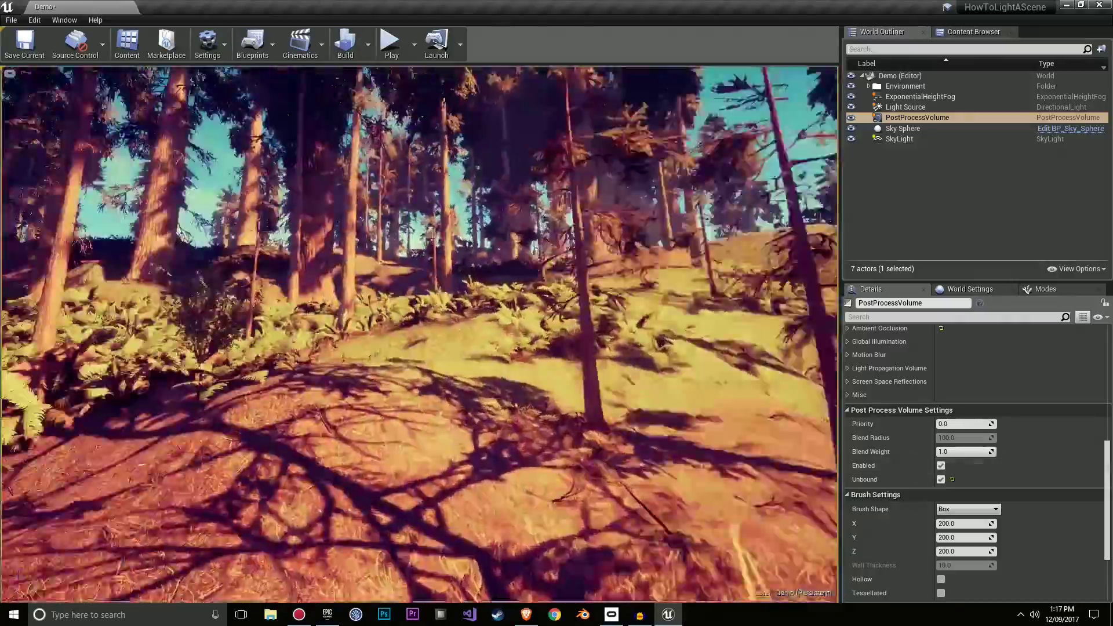
# Look over the trees and ferns in a full-screen viewport and return to the normal editor layout.
pyautogui.moveTo(418, 334); pyautogui.dragTo(558, 328, button='right')
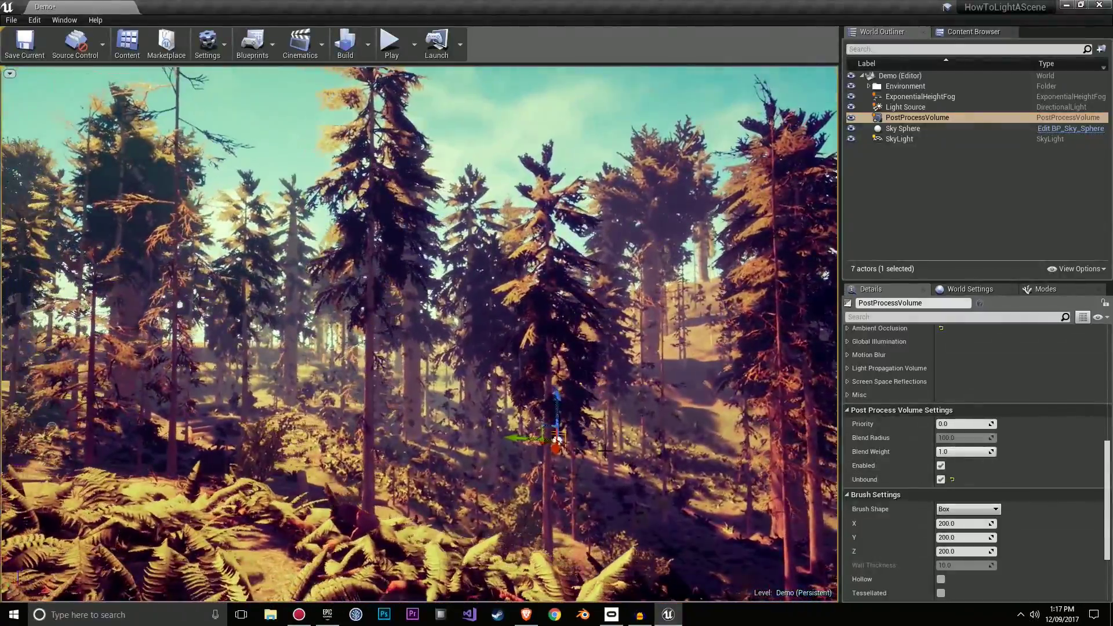
pyautogui.press('F11')
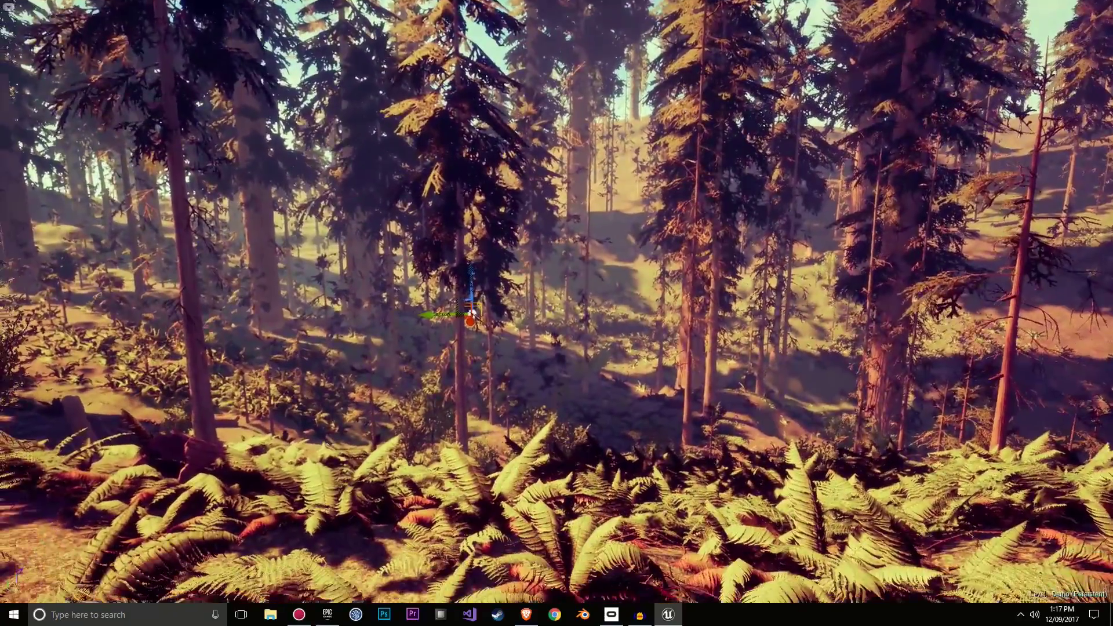
pyautogui.press('F11')
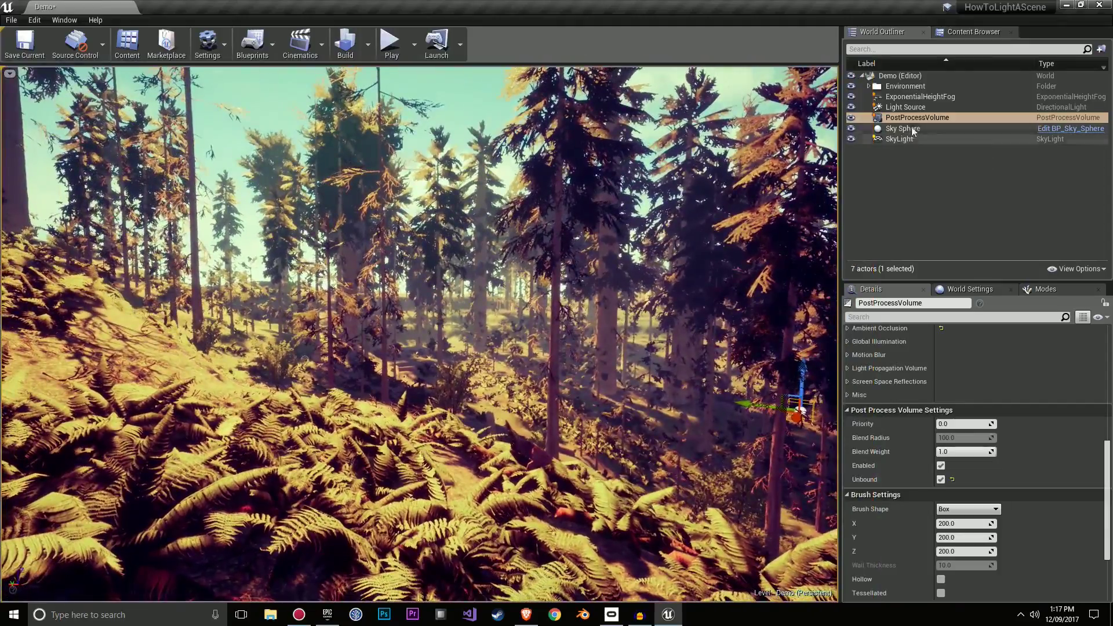
# Select the ExponentialHeightFog, try resetting its Volumetric Fog Albedo to white, and undo the reset.
pyautogui.click(933, 87)
pyautogui.click(927, 97)
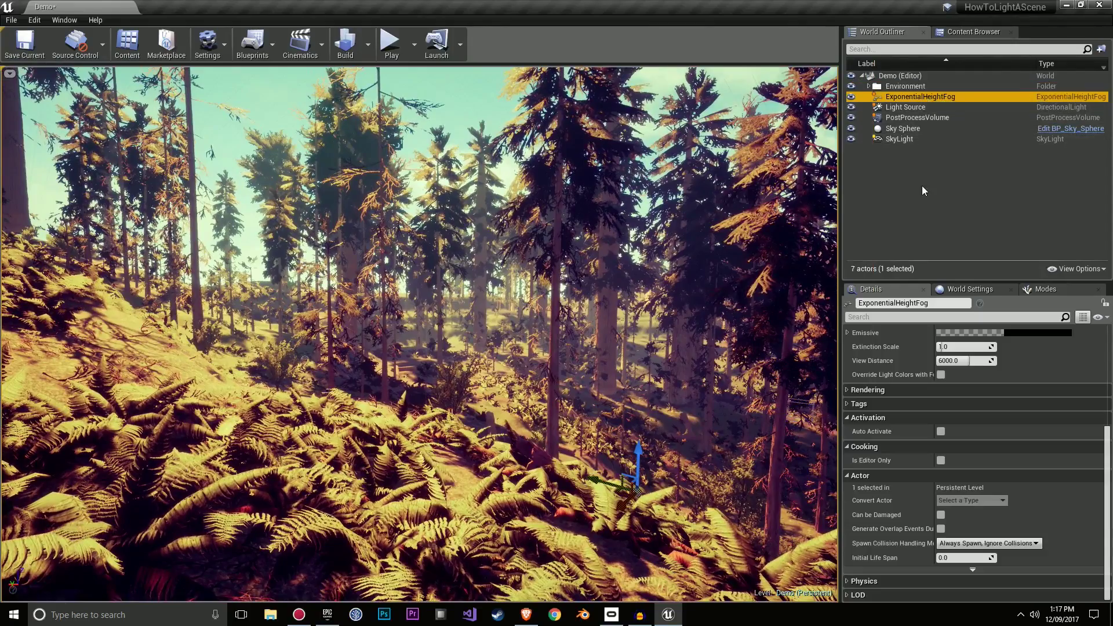
pyautogui.scroll(-5, 977, 415)
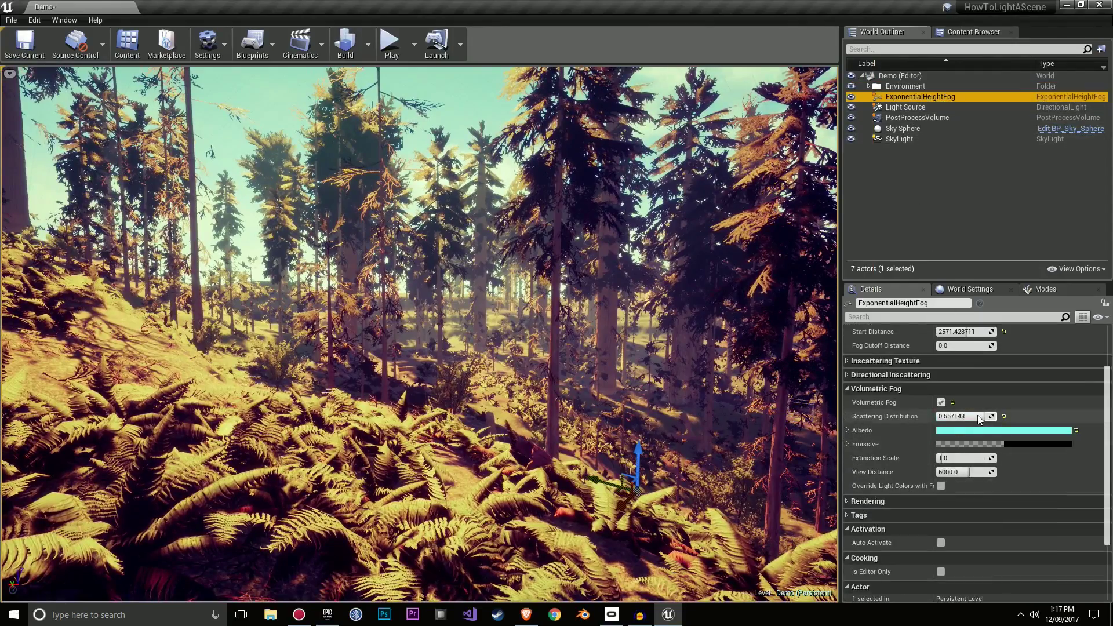
pyautogui.click(1077, 431)
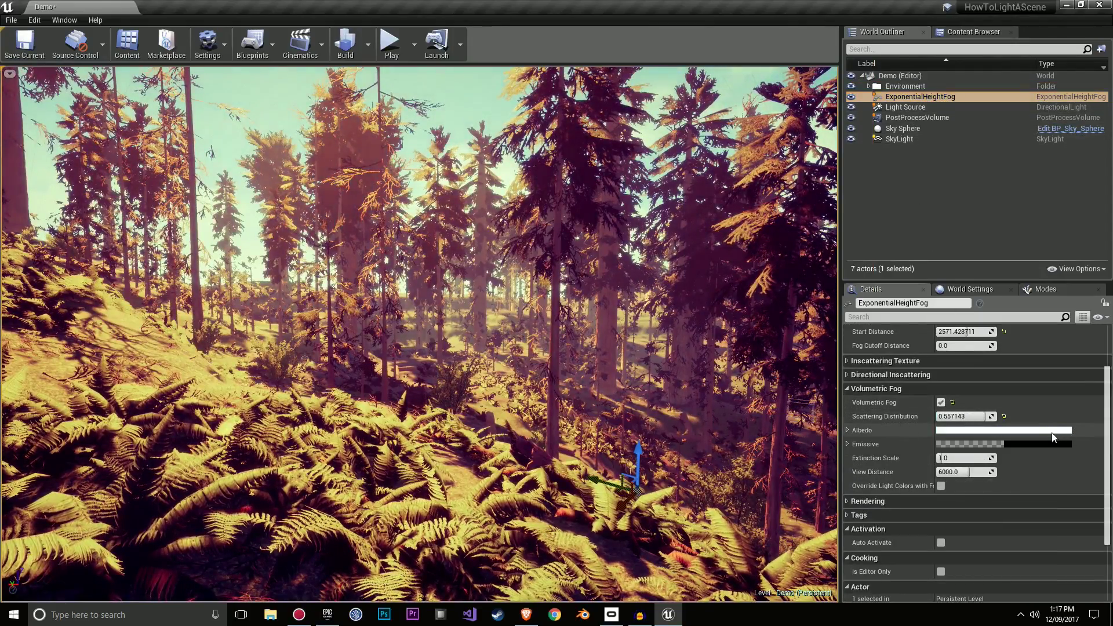
pyautogui.hotkey('ctrl', 'z')
# Try a pale pink Volumetric Fog Albedo of about R 1.0, G 0.62, B 0.61.
pyautogui.click(1052, 430)
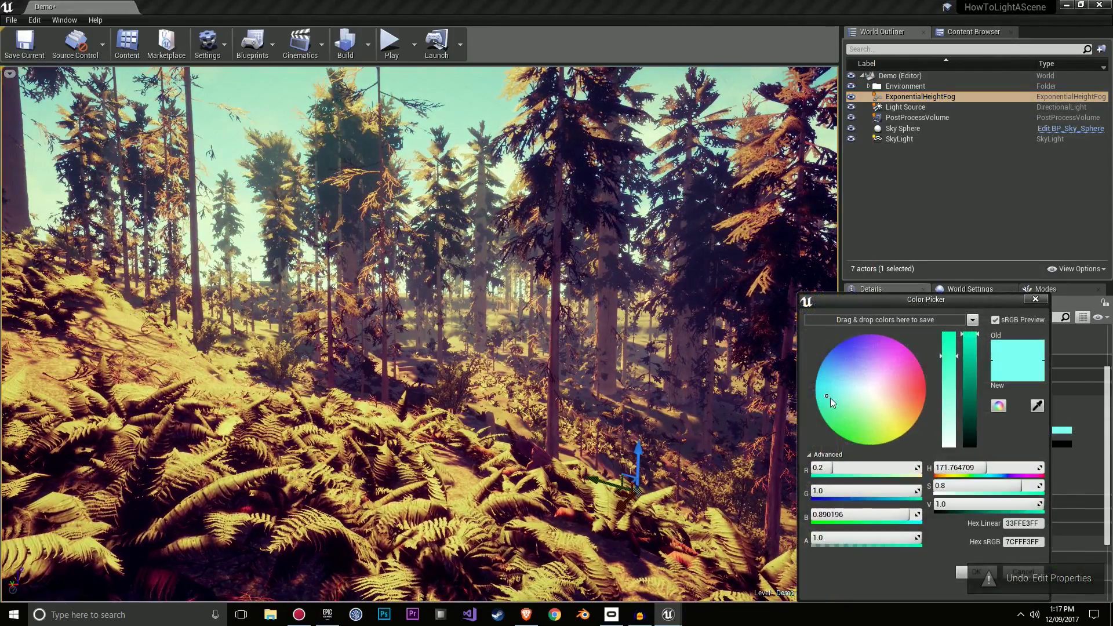
pyautogui.moveTo(830, 397); pyautogui.dragTo(891, 390)
pyautogui.hotkey('ctrl', 'z')
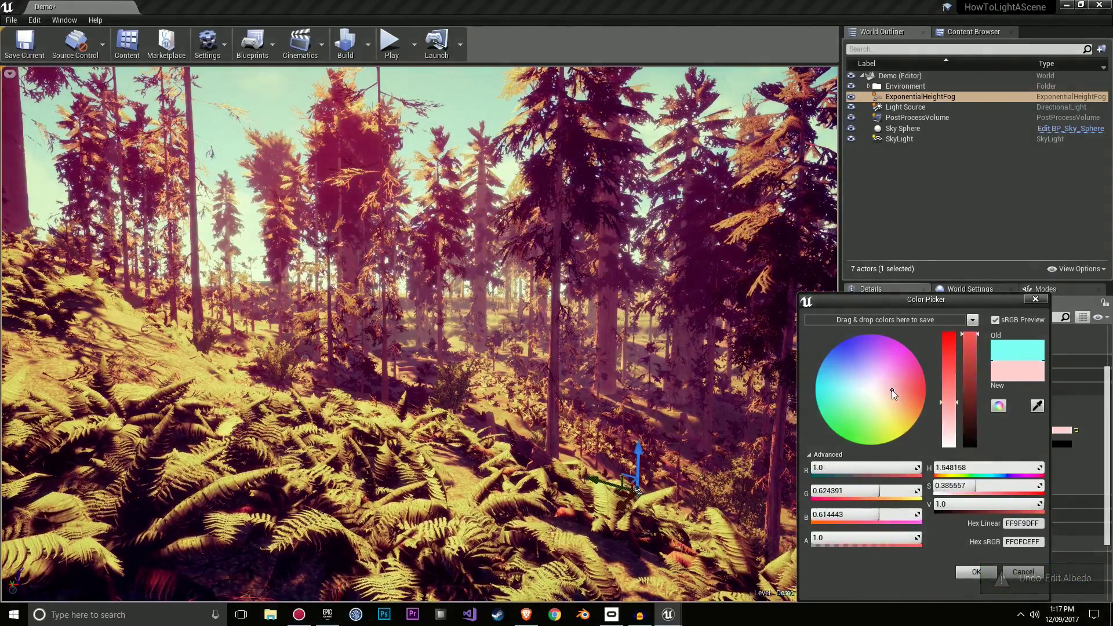
pyautogui.click(976, 572)
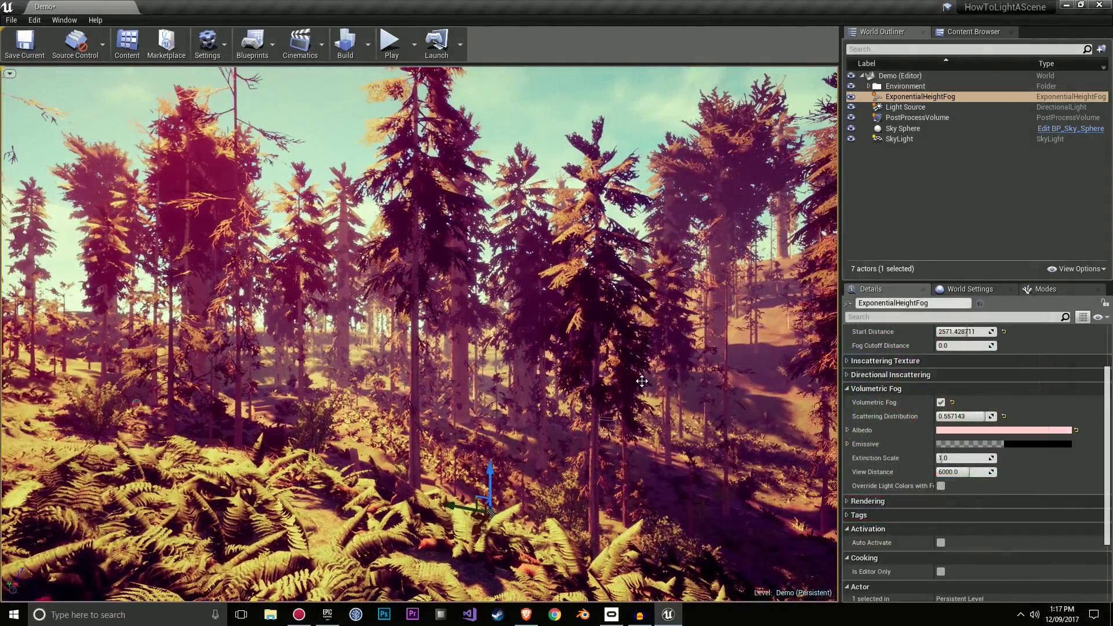
# Examine the pink-tinted fog between the trees in a full-screen viewport and restore the editor layout.
pyautogui.press('F11')
pyautogui.moveTo(641, 381); pyautogui.dragTo(629, 414, button='right')
pyautogui.press('a')
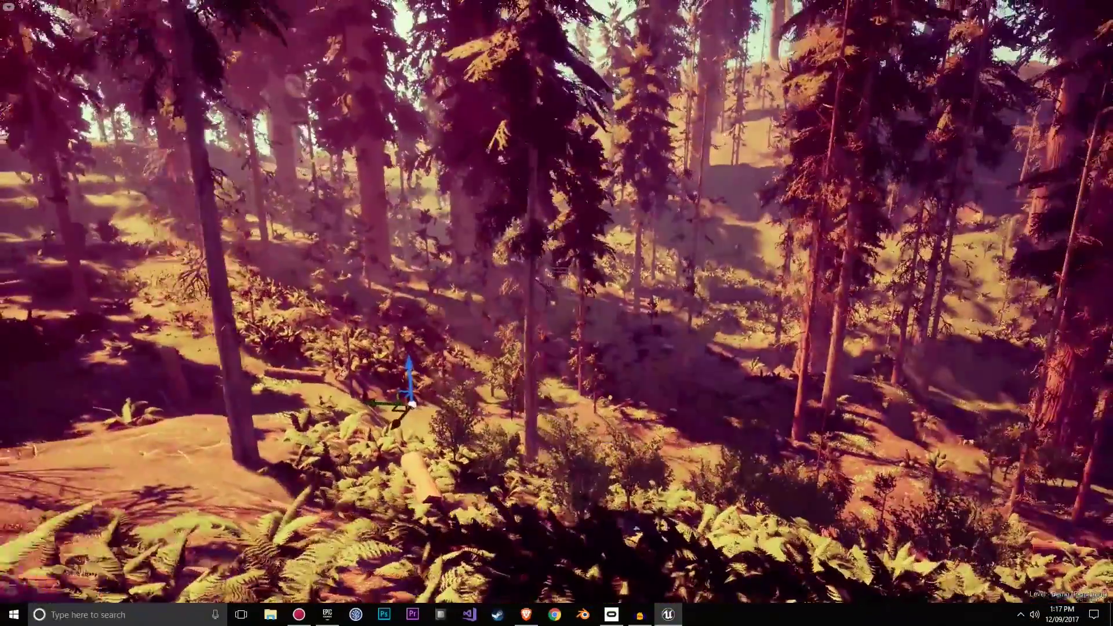
pyautogui.moveTo(1103, 481); pyautogui.dragTo(985, 472, button='right')
pyautogui.press('F11')
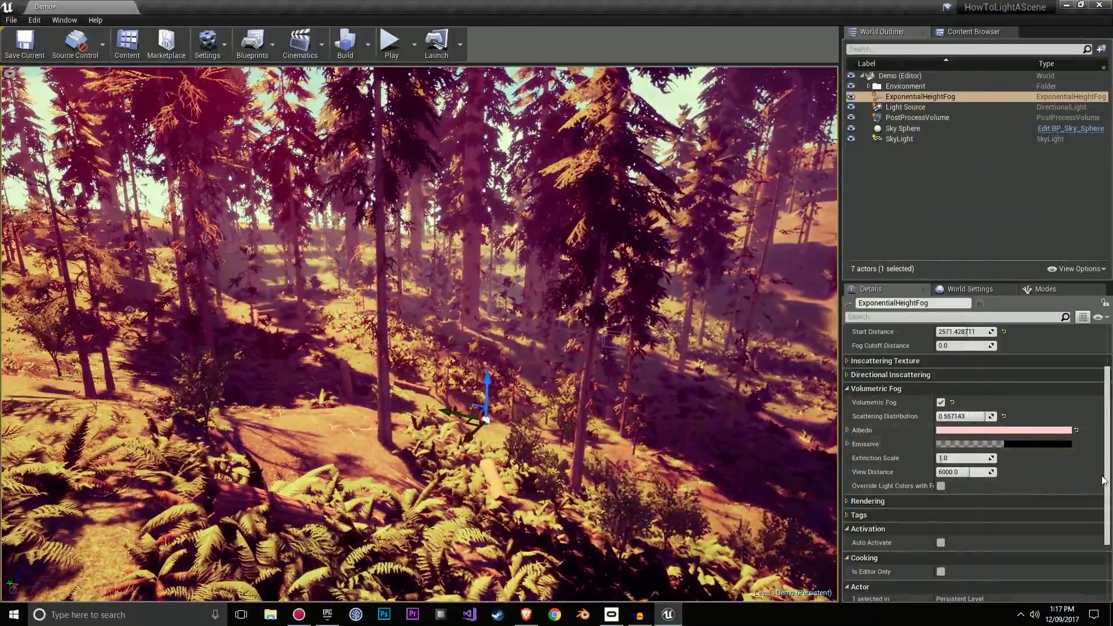
# Change the Volumetric Fog Albedo to light blue and check it against the sun, sky, and forest floor.
pyautogui.click(1069, 429)
pyautogui.moveTo(848, 398)
pyautogui.mouseDown()
pyautogui.moveTo(819, 395)
pyautogui.moveTo(851, 393)
pyautogui.moveTo(836, 380)
pyautogui.mouseUp()
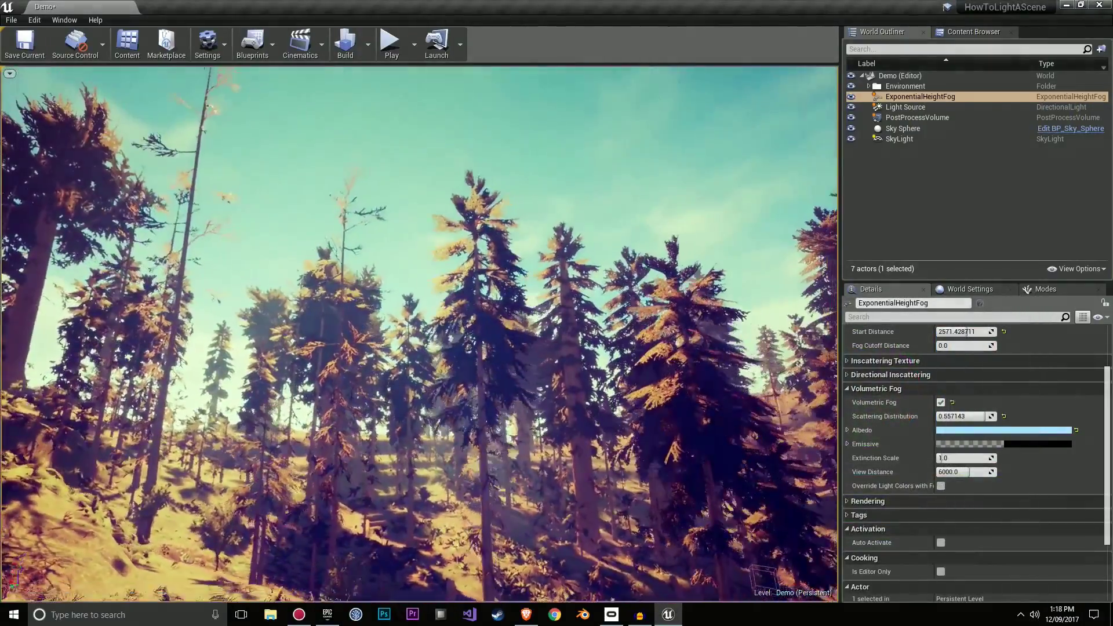
pyautogui.press('w')
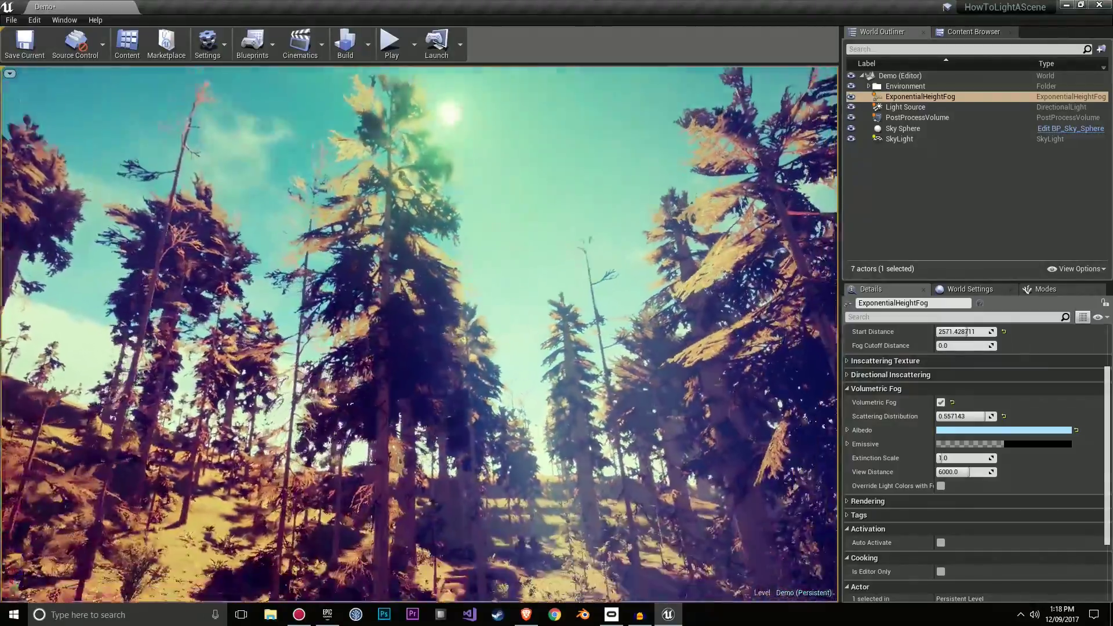
pyautogui.moveTo(420, 335); pyautogui.dragTo(429, 441, button='right')
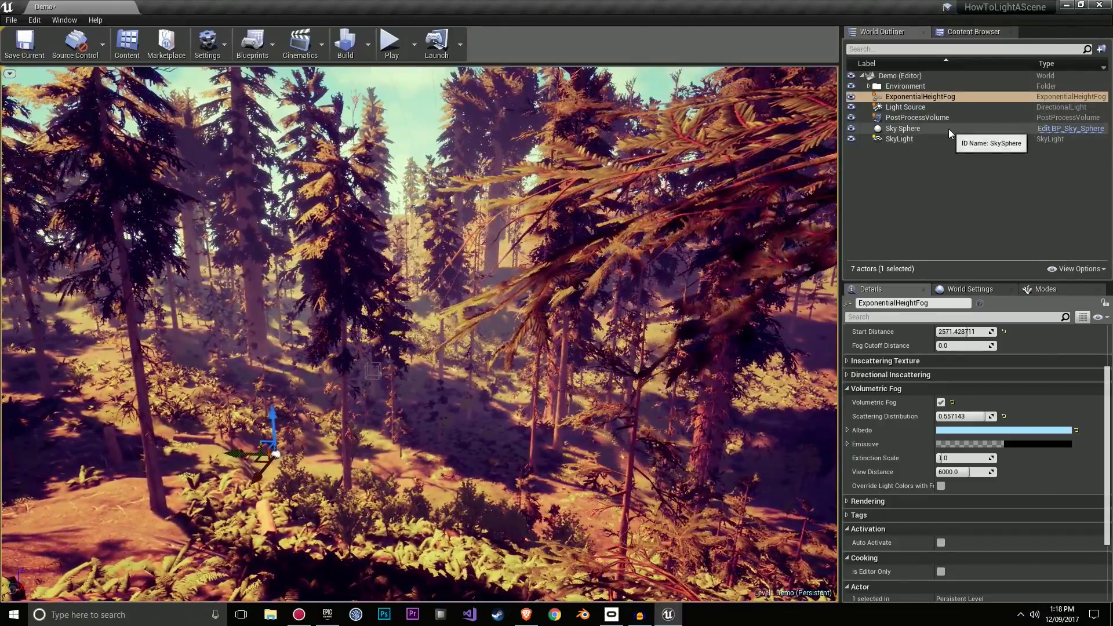
# Review the SkyLight, Sky Sphere, PostProcessVolume, and Light Source in turn, ending with the ExponentialHeightFog selected.
pyautogui.click(942, 129)
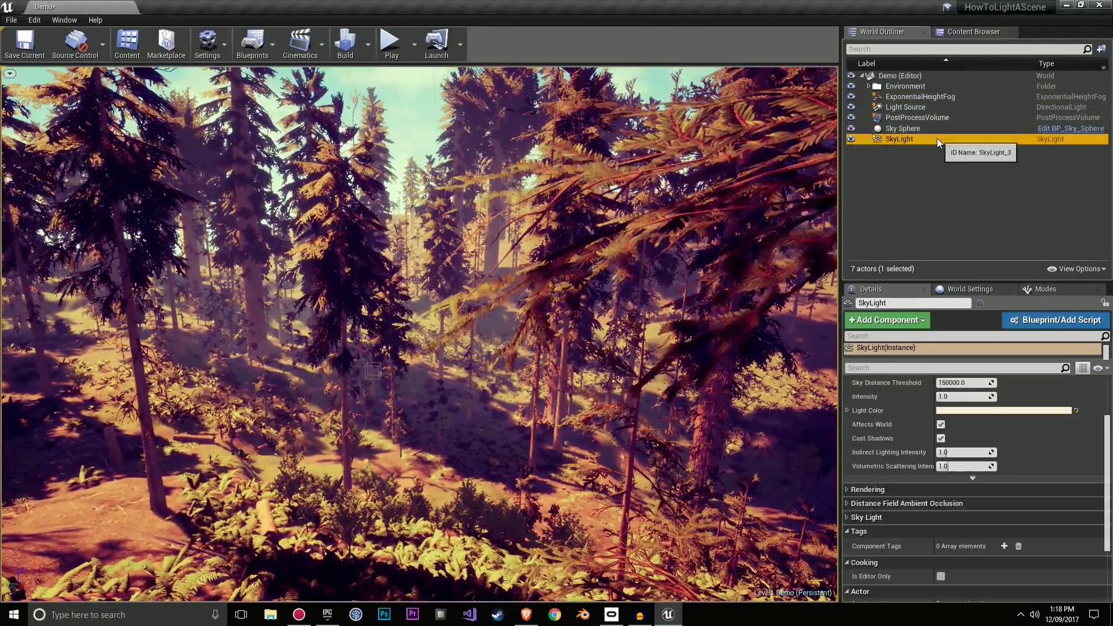
pyautogui.click(938, 139)
pyautogui.click(940, 126)
pyautogui.click(942, 117)
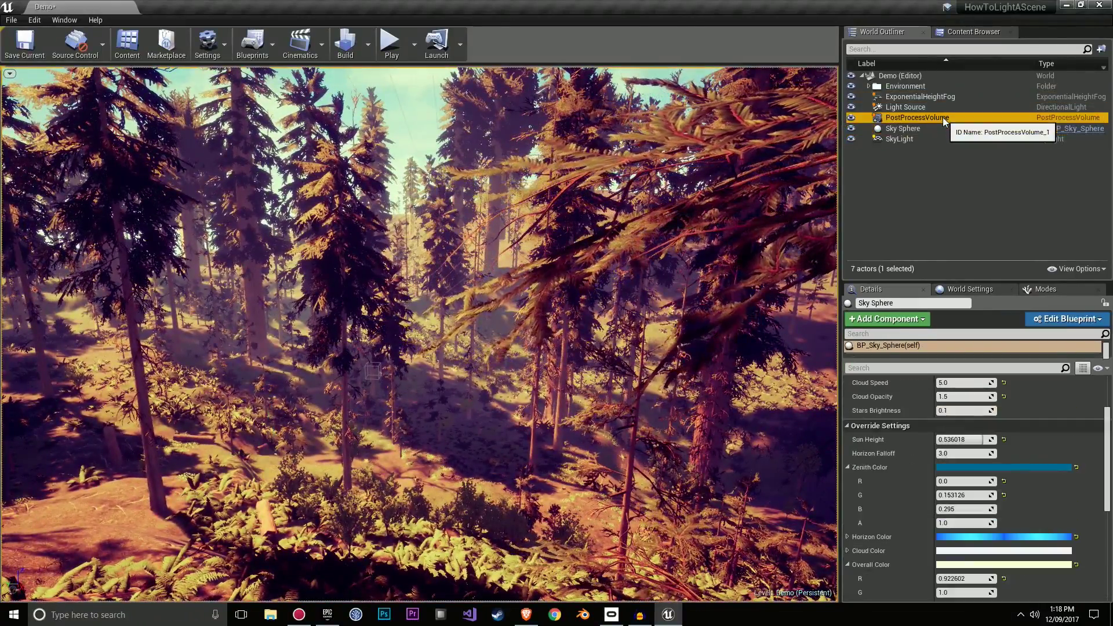
pyautogui.click(938, 107)
pyautogui.click(933, 96)
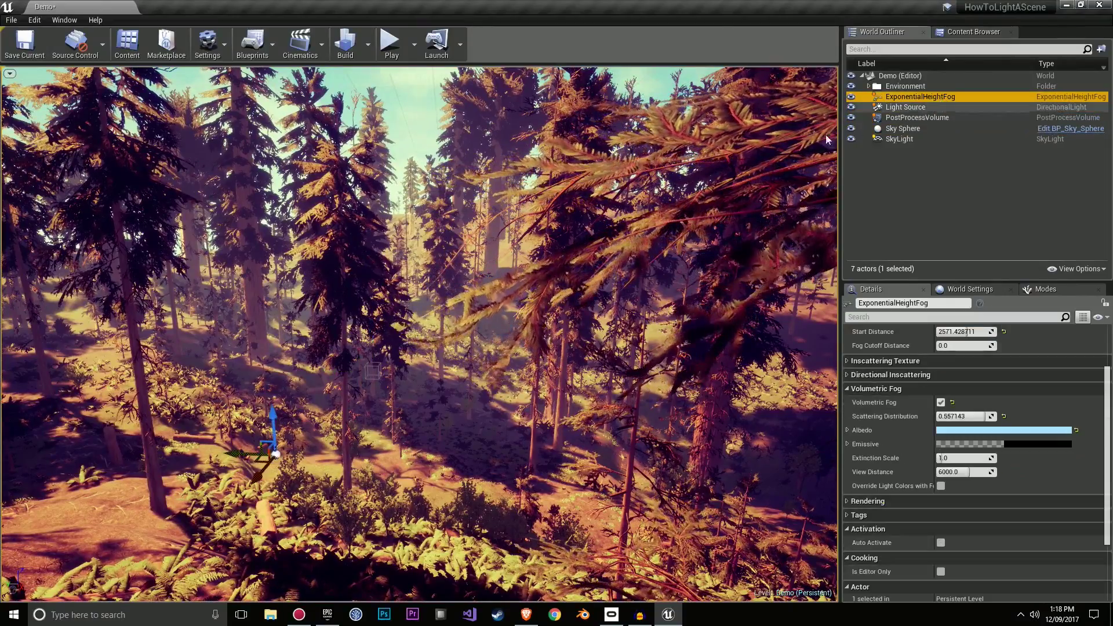
# Examine the overall lighting, shadows, and fog among the trees from several viewpoints in the forest.
pyautogui.moveTo(506, 303)
pyautogui.mouseDown(button='right')
pyautogui.moveTo(527, 293)
pyautogui.moveTo(507, 303)
pyautogui.mouseUp(button='right')
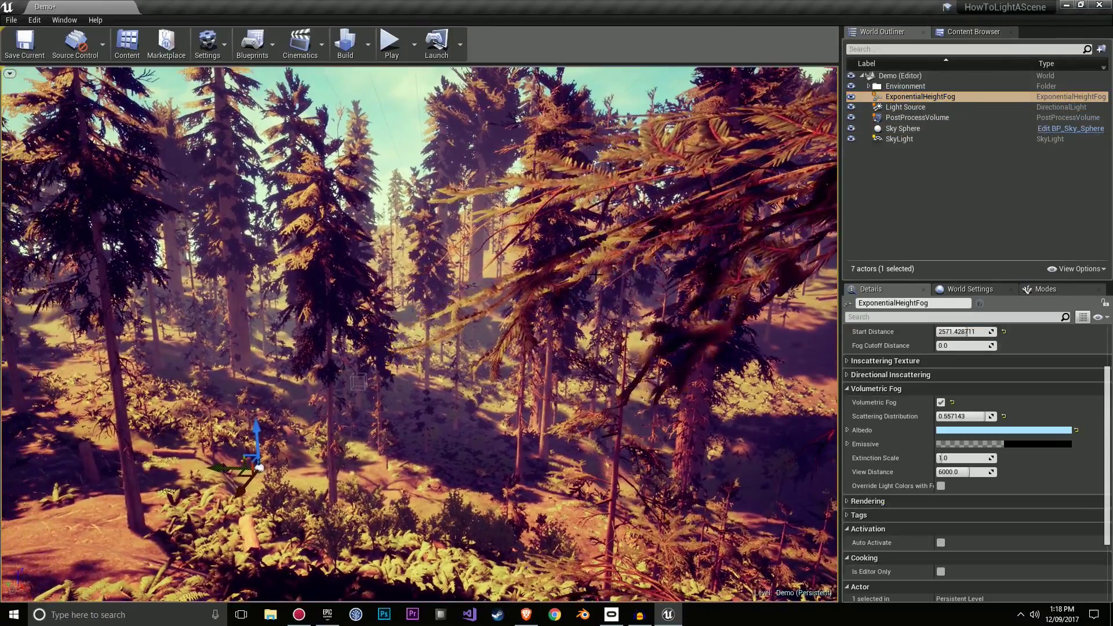
pyautogui.press('s')
pyautogui.moveTo(596, 274); pyautogui.dragTo(525, 257, button='right')
pyautogui.press('w')
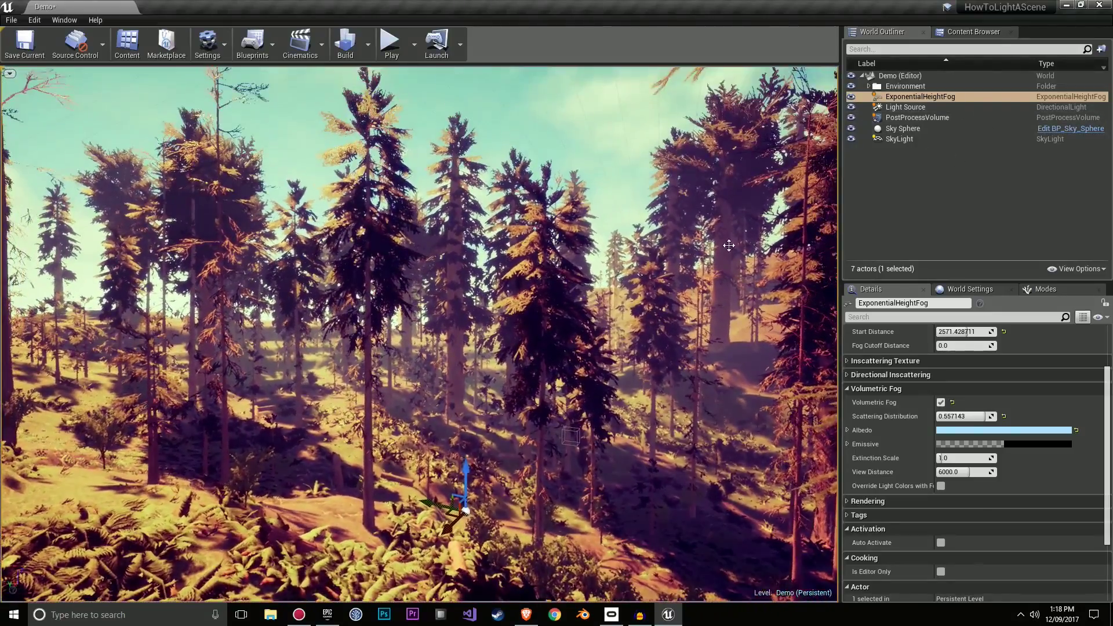
pyautogui.moveTo(619, 201); pyautogui.dragTo(608, 291)
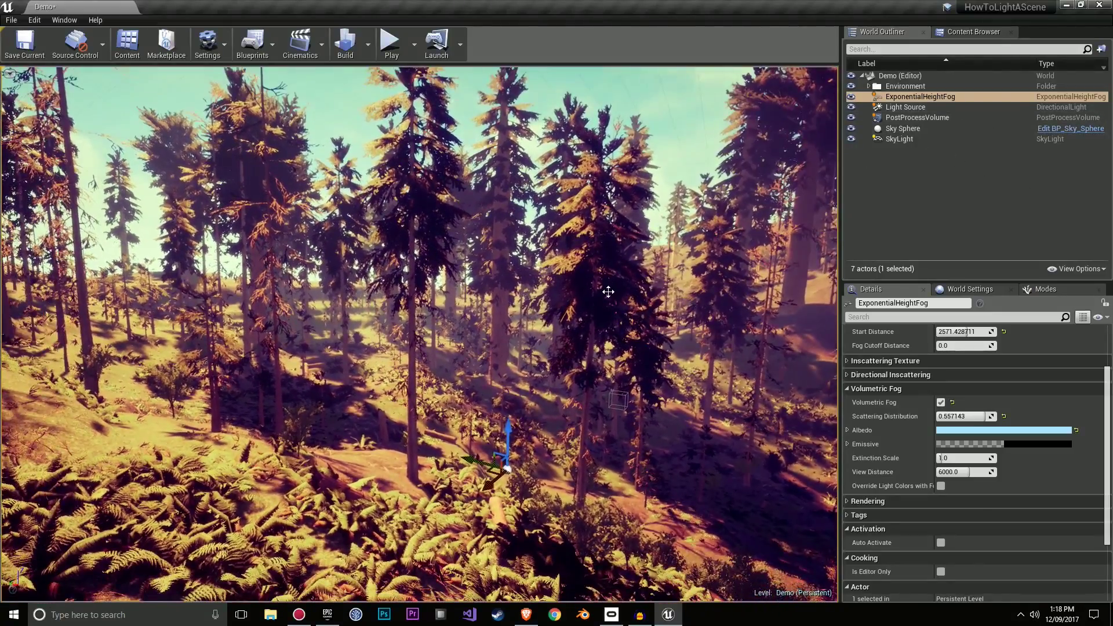